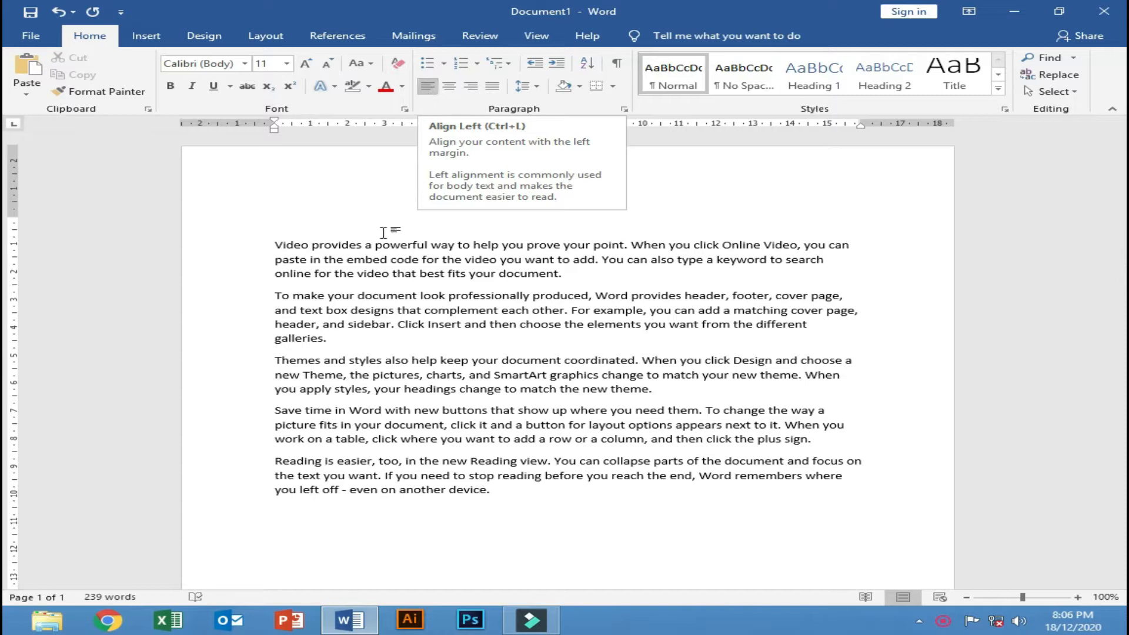
# Add the line "The" above the first paragraph, and center both that line and the paragraph.
pyautogui.write('the')
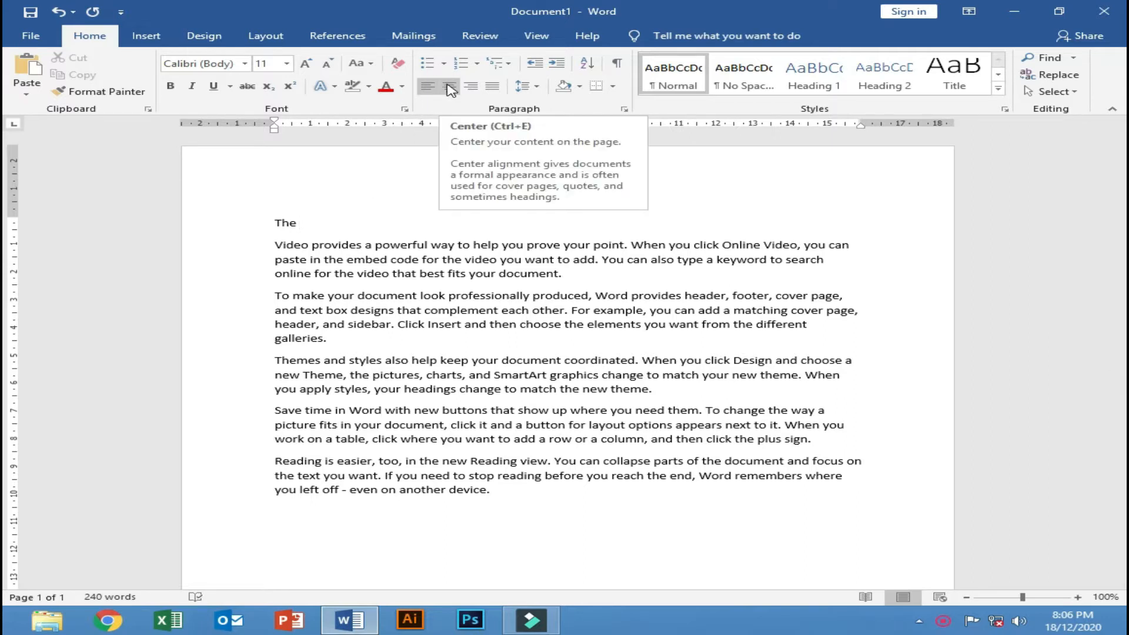
pyautogui.doubleClick(312, 222)
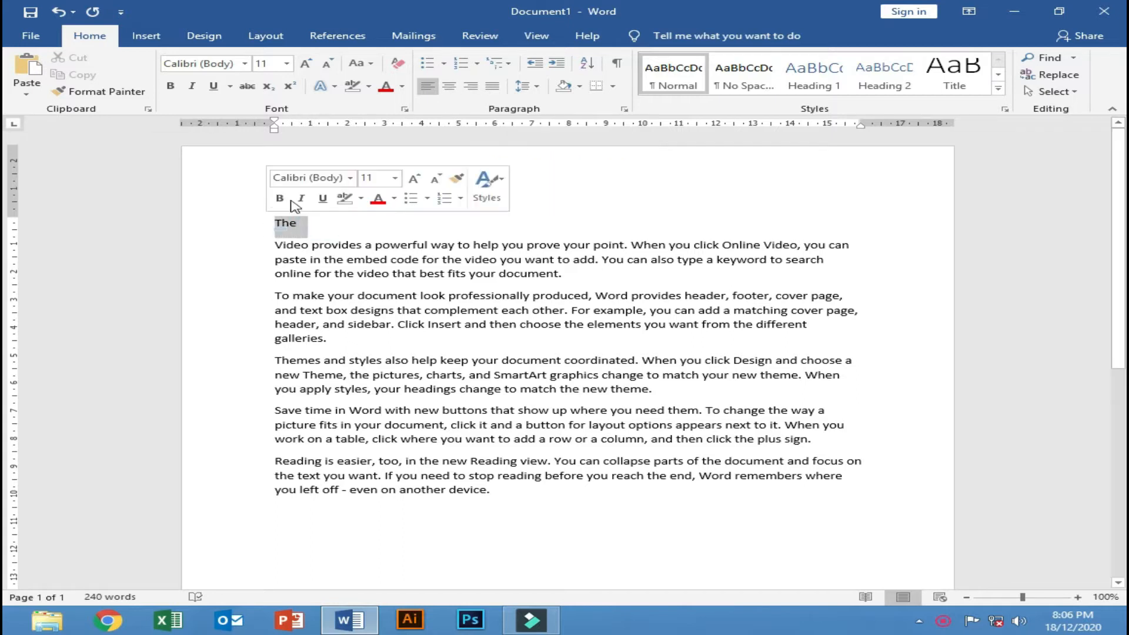
pyautogui.click(451, 88)
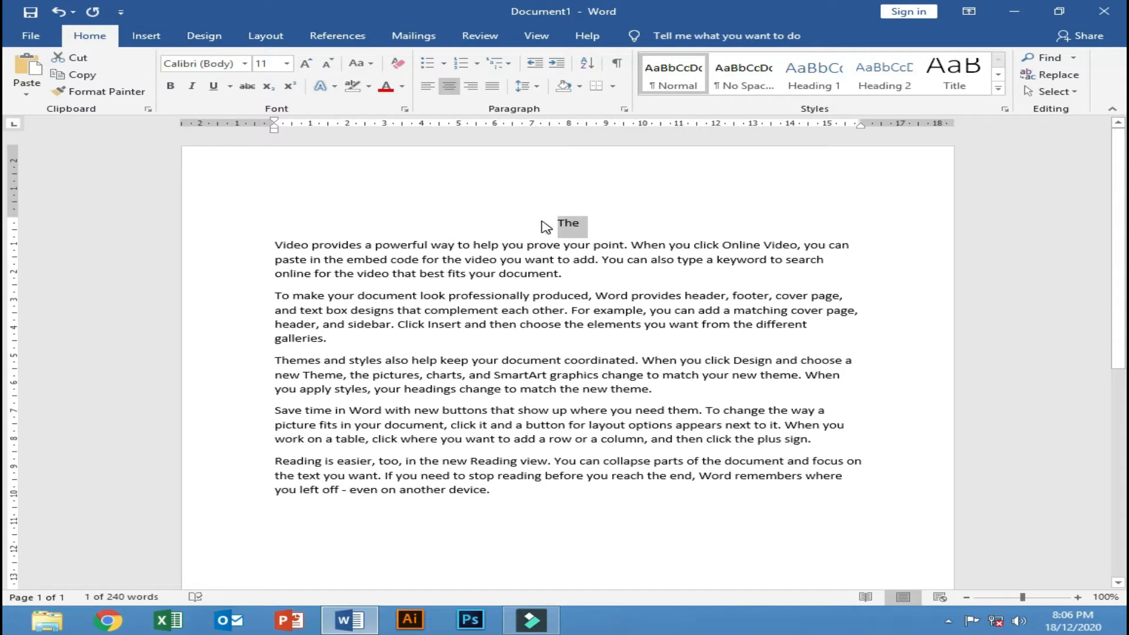
pyautogui.moveTo(592, 271); pyautogui.dragTo(257, 246)
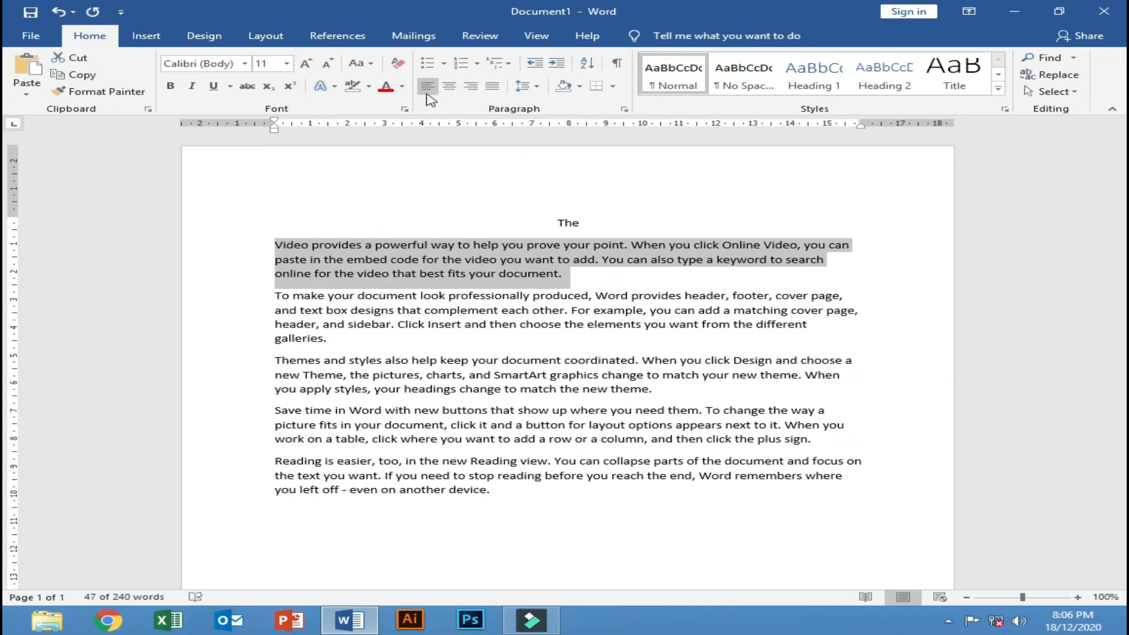
pyautogui.click(449, 87)
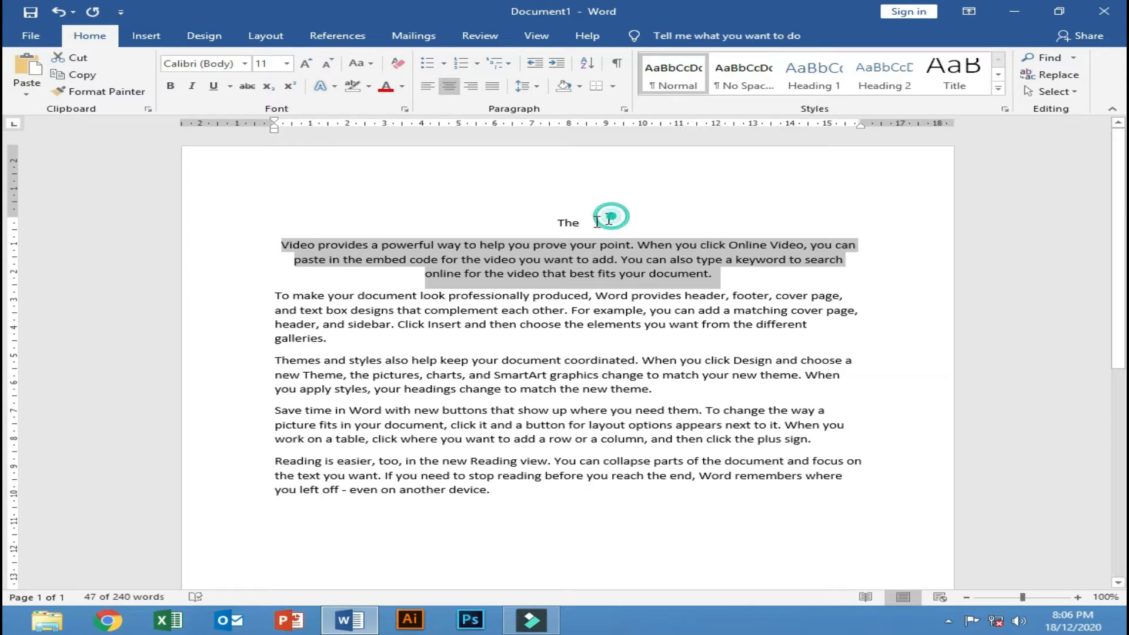
# Try right and center alignment on the line "The", ending with it aligned left.
pyautogui.moveTo(607, 221); pyautogui.dragTo(551, 229)
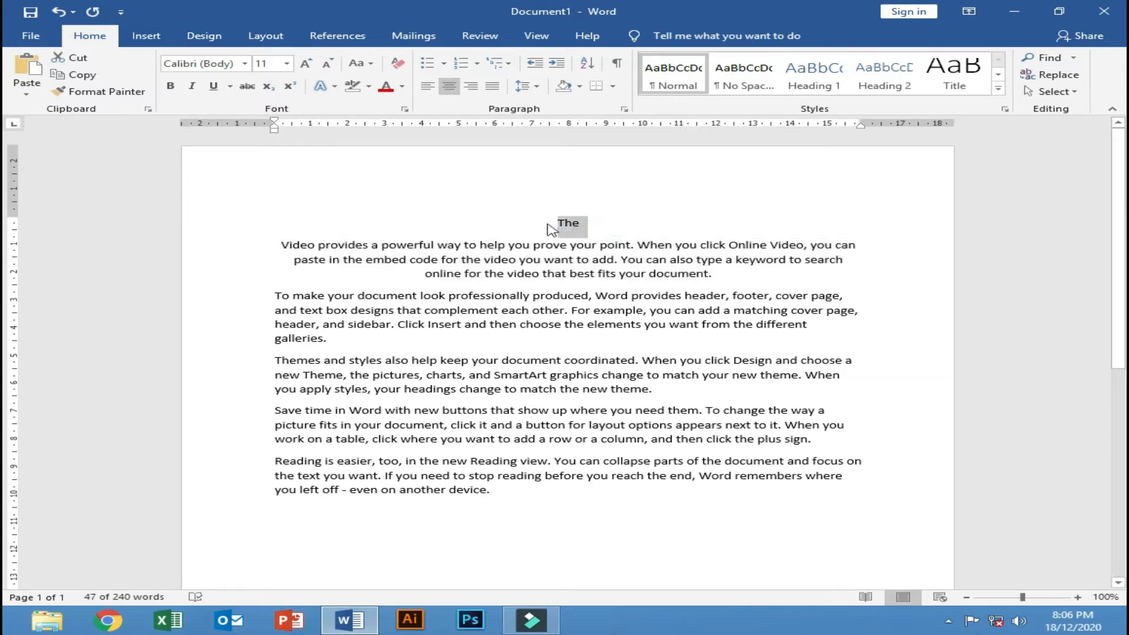
pyautogui.click(473, 90)
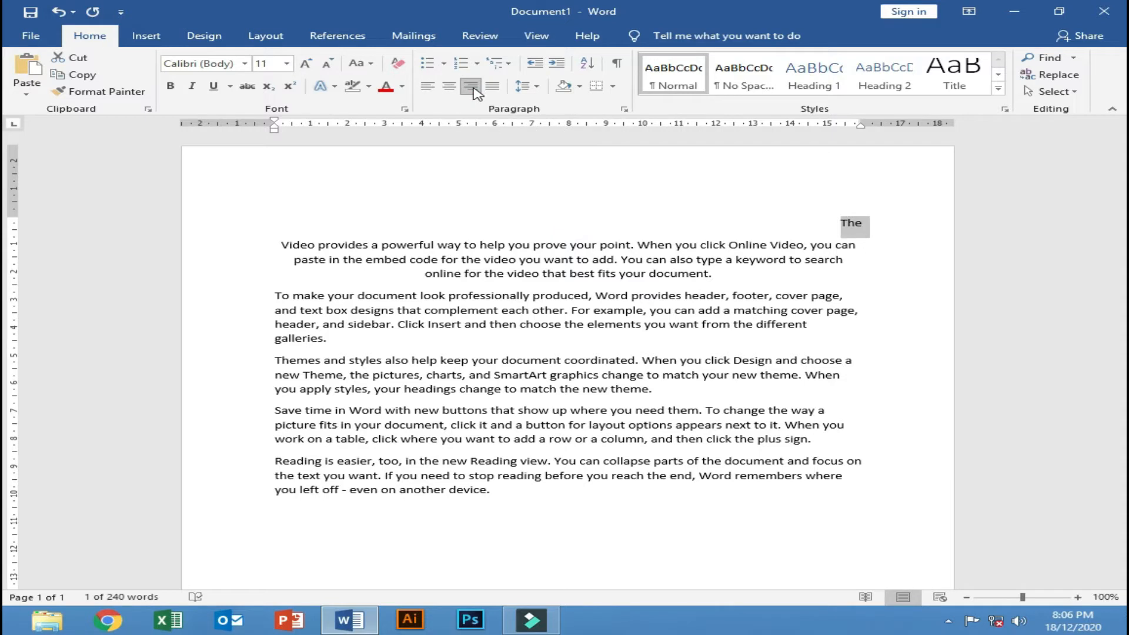
pyautogui.click(450, 87)
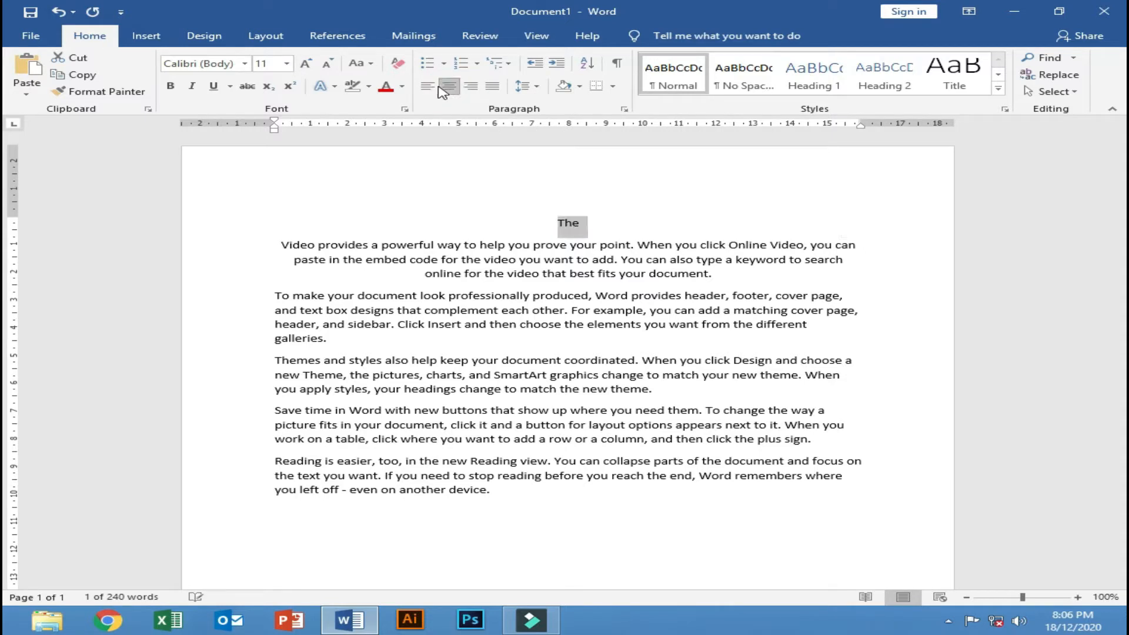
pyautogui.click(433, 90)
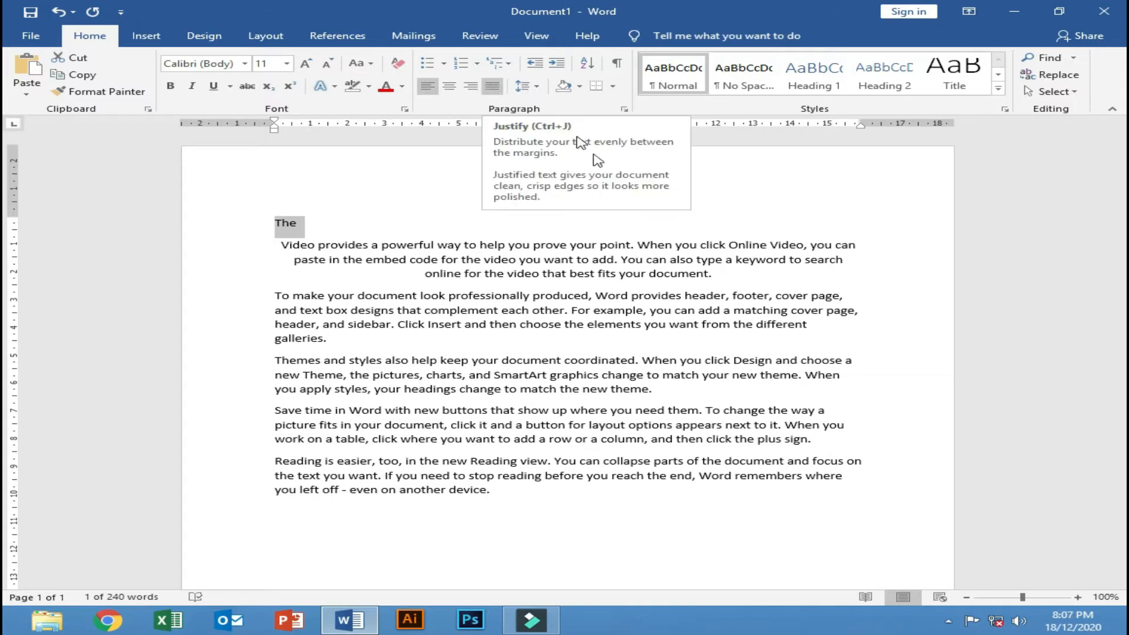
# Justify the first paragraph, beginning "Video provides".
pyautogui.moveTo(713, 274); pyautogui.dragTo(282, 245)
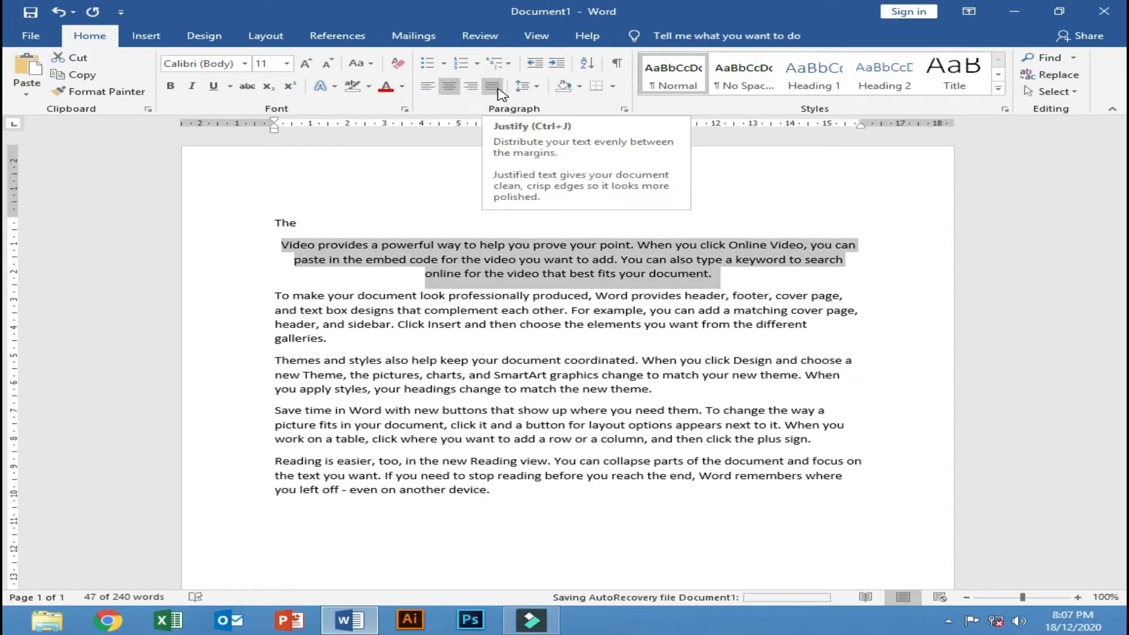
pyautogui.click(494, 87)
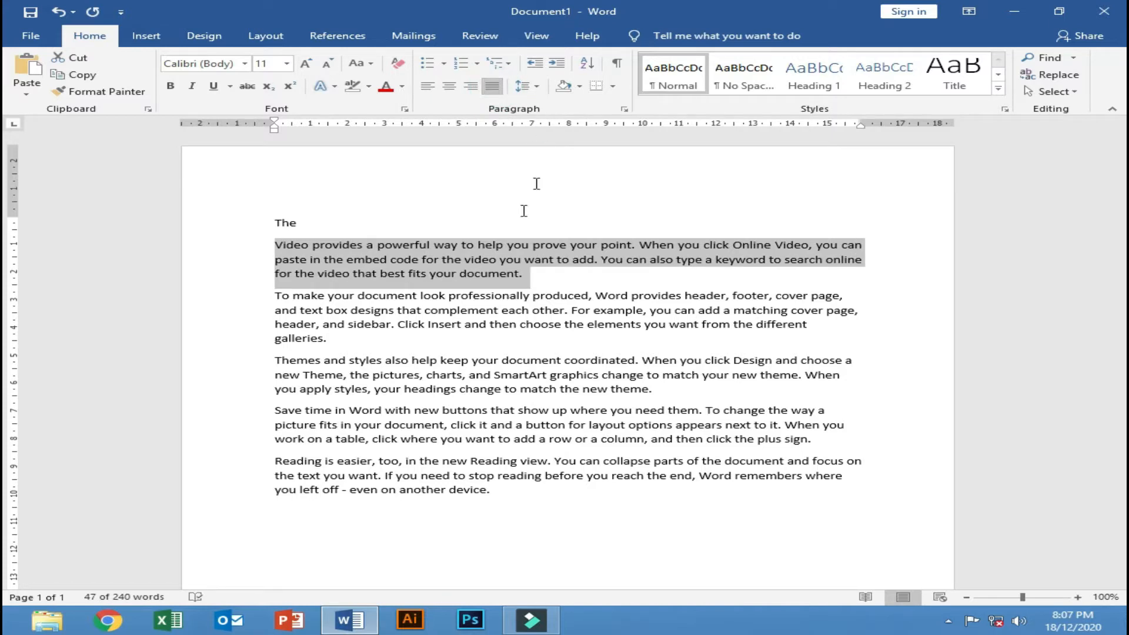
pyautogui.moveTo(327, 340); pyautogui.dragTo(274, 297)
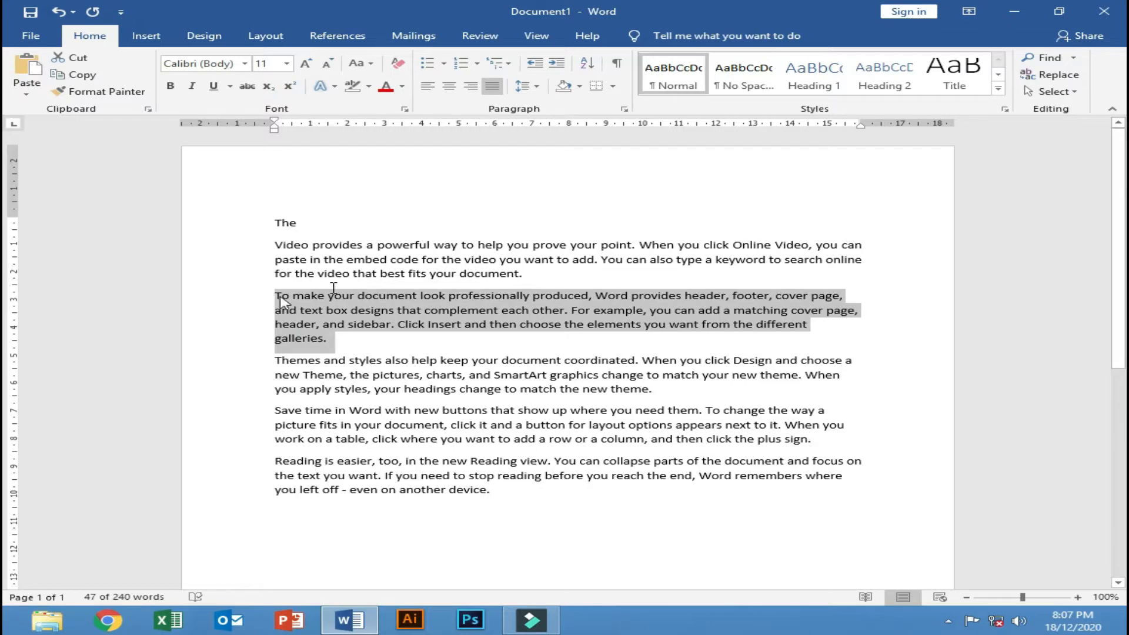
pyautogui.click(565, 273)
pyautogui.moveTo(430, 266); pyautogui.dragTo(280, 253)
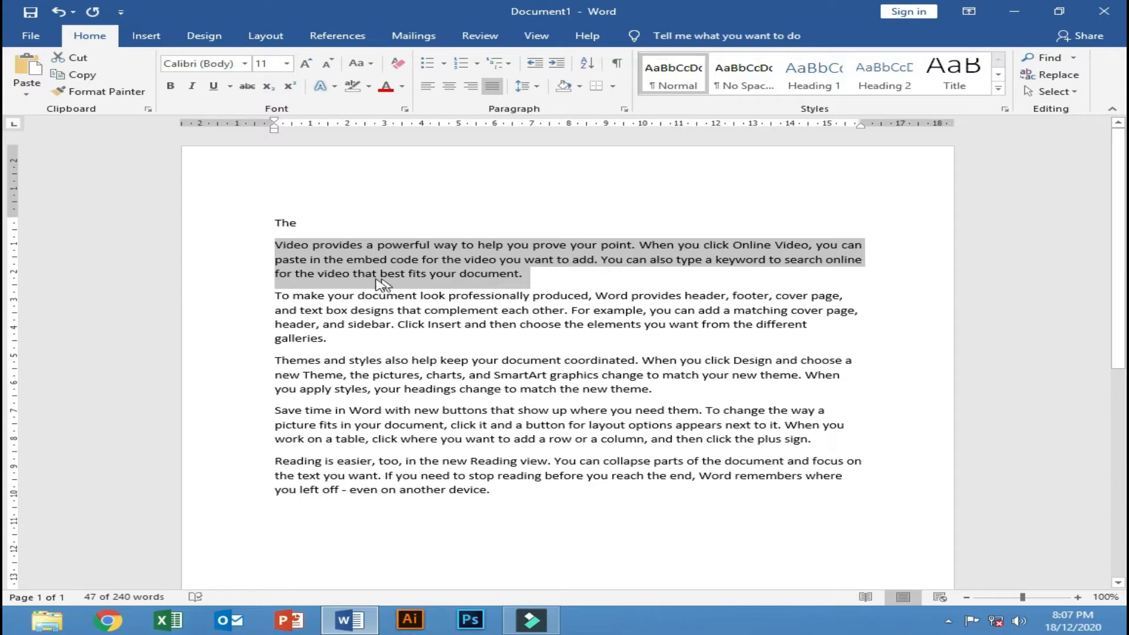
# Justify all five body paragraphs below the line "The".
pyautogui.click(358, 274)
pyautogui.moveTo(279, 245); pyautogui.dragTo(536, 485)
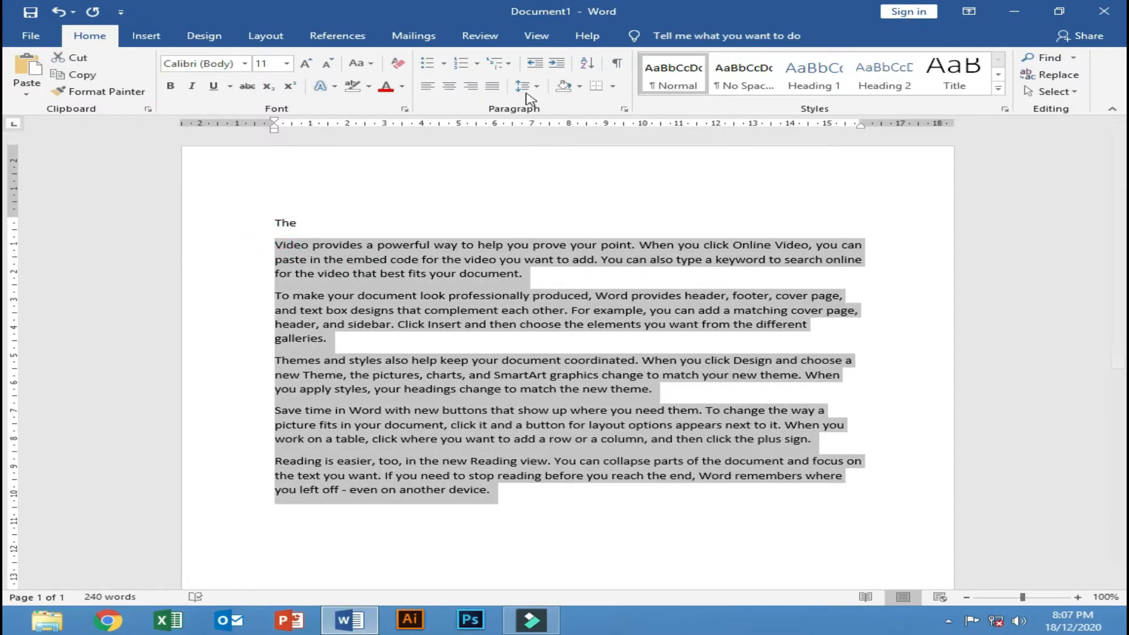
pyautogui.click(500, 88)
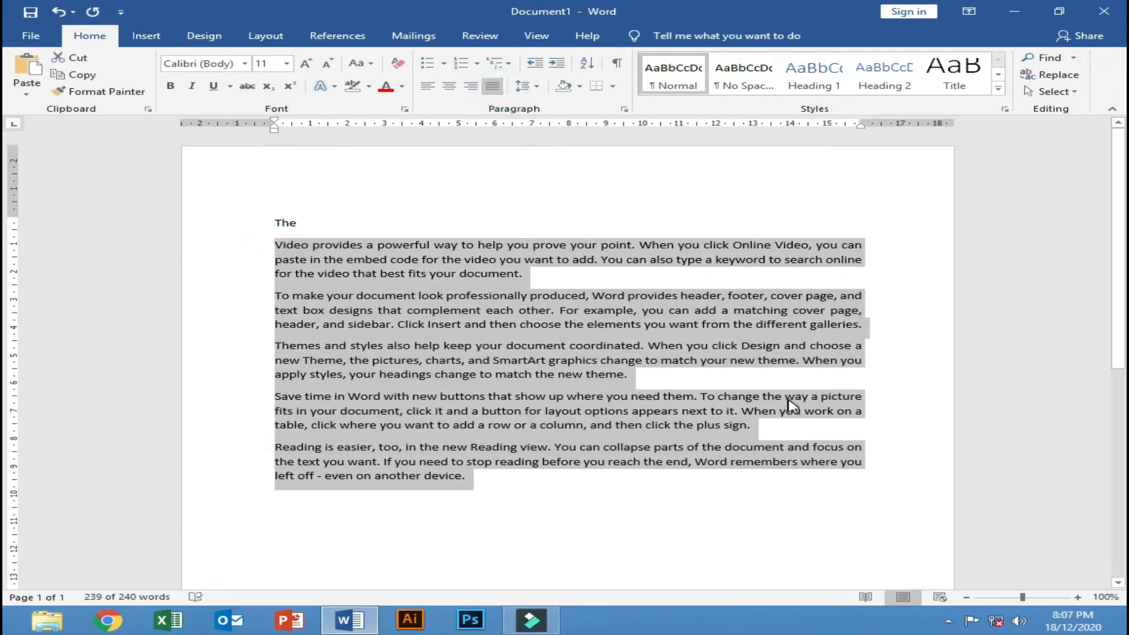
pyautogui.click(788, 378)
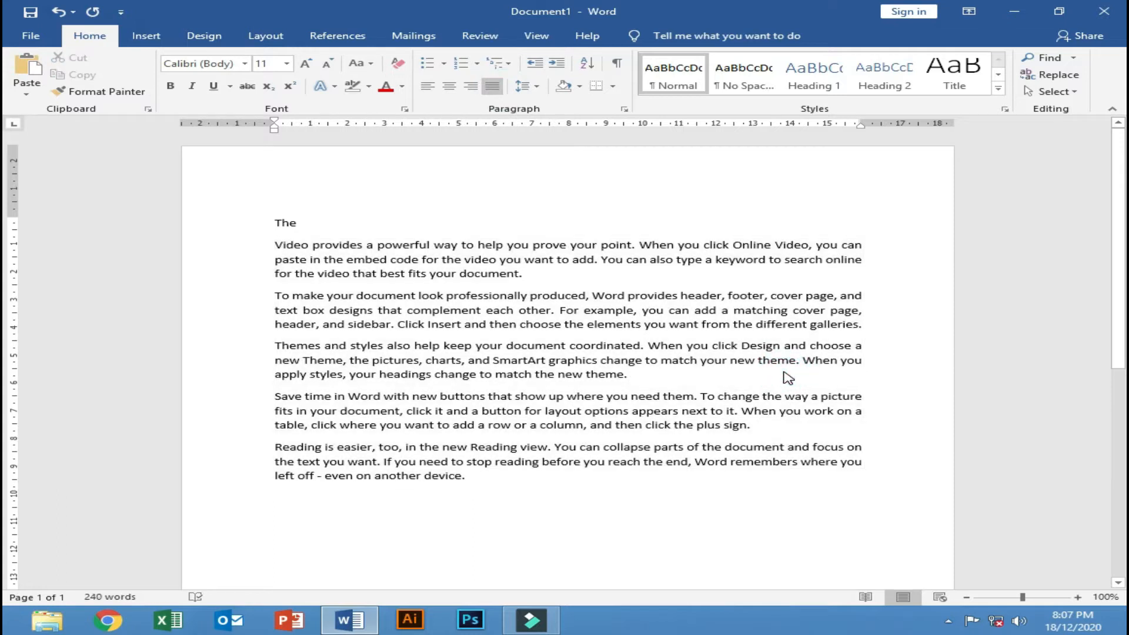
# Remove justification from the five body paragraphs so they are left-aligned.
pyautogui.click(528, 485)
pyautogui.moveTo(494, 474); pyautogui.dragTo(272, 248)
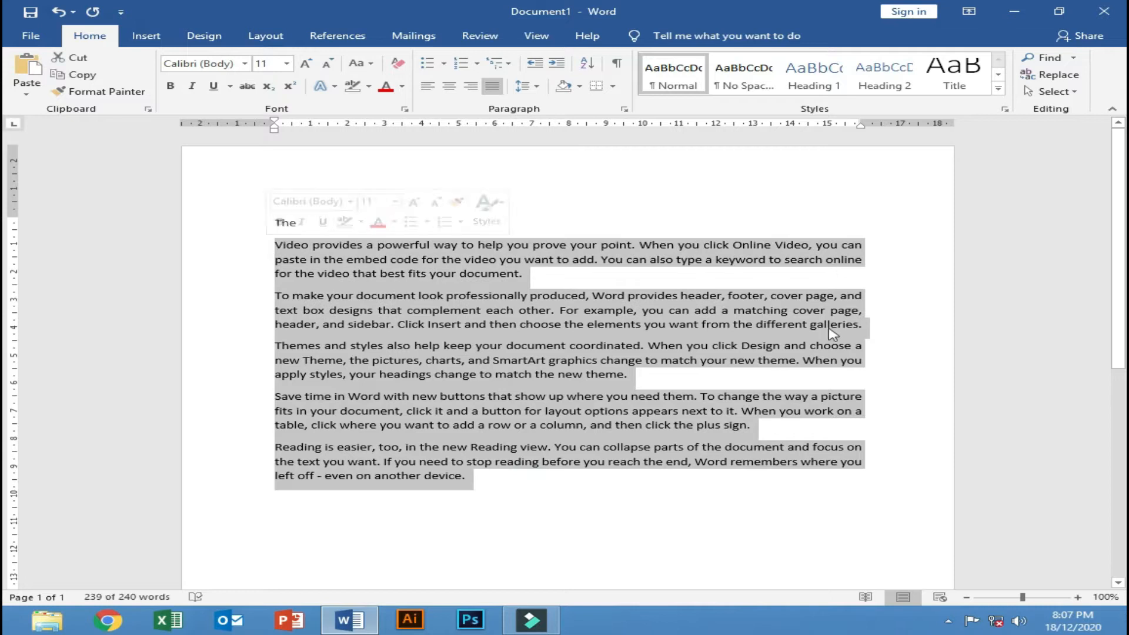
pyautogui.click(493, 89)
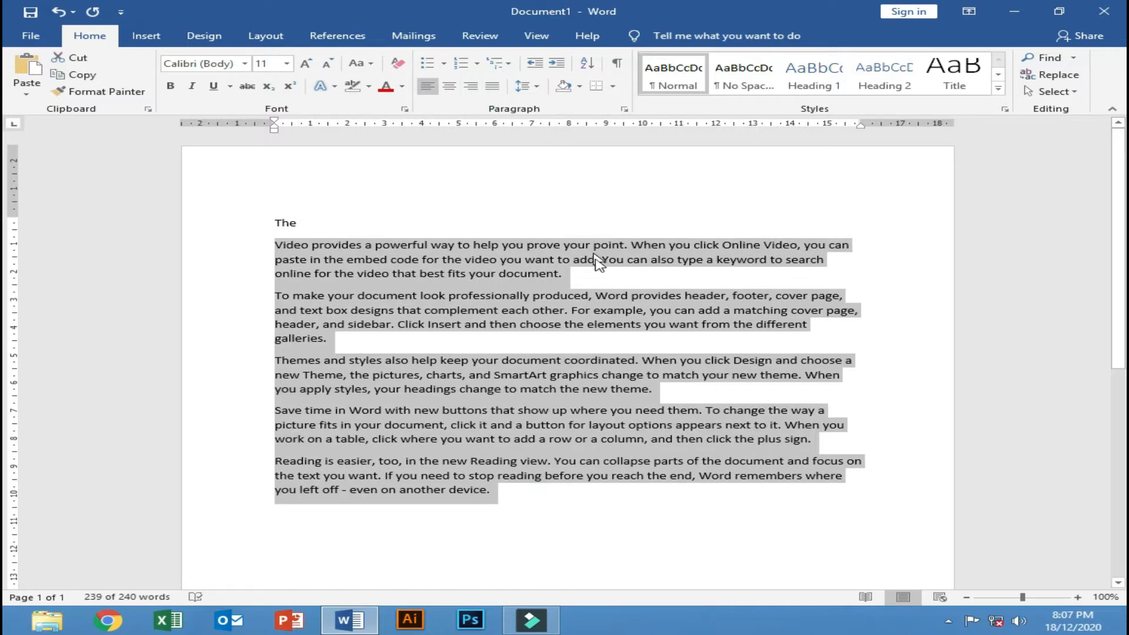
pyautogui.click(579, 274)
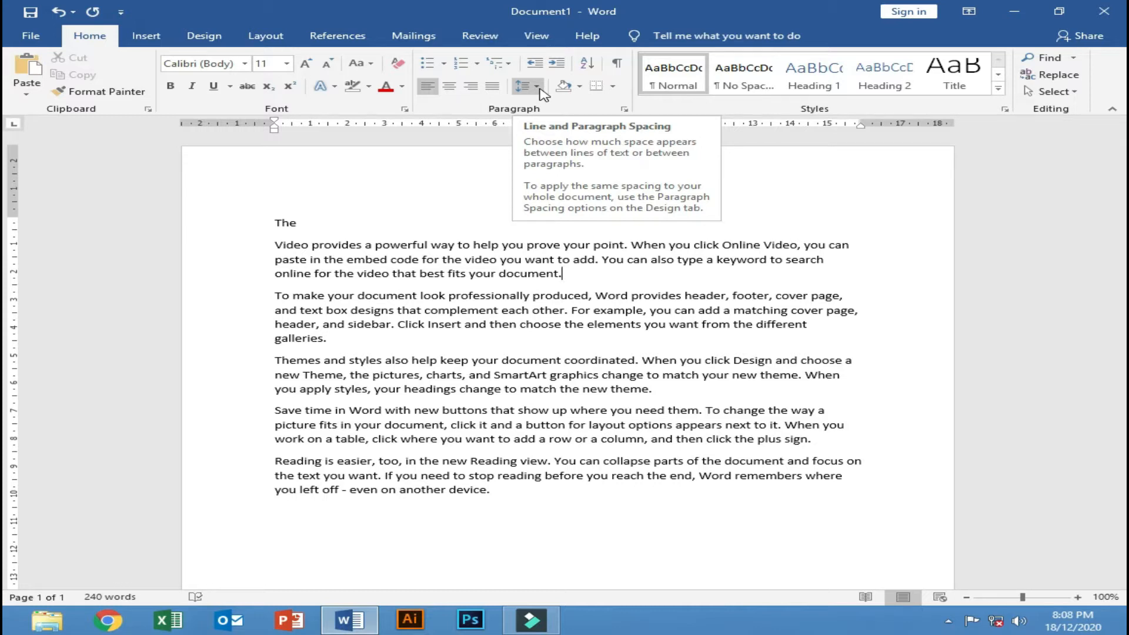
# Preview the line spacing options, including 3.0, on the first paragraph.
pyautogui.moveTo(577, 283); pyautogui.dragTo(274, 246)
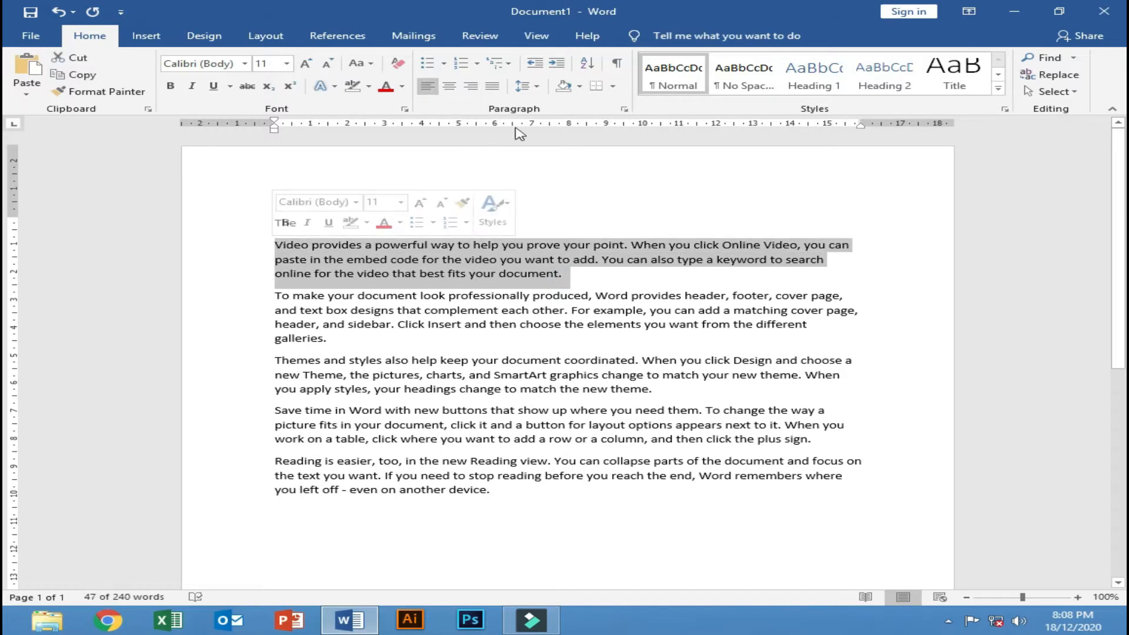
pyautogui.click(536, 87)
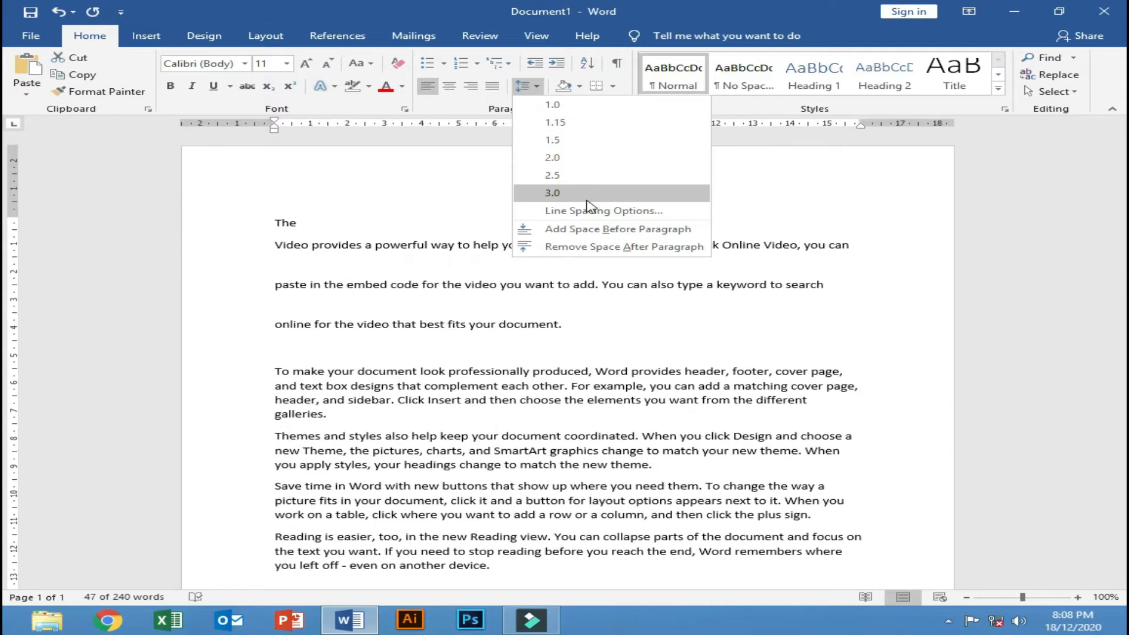
pyautogui.click(595, 278)
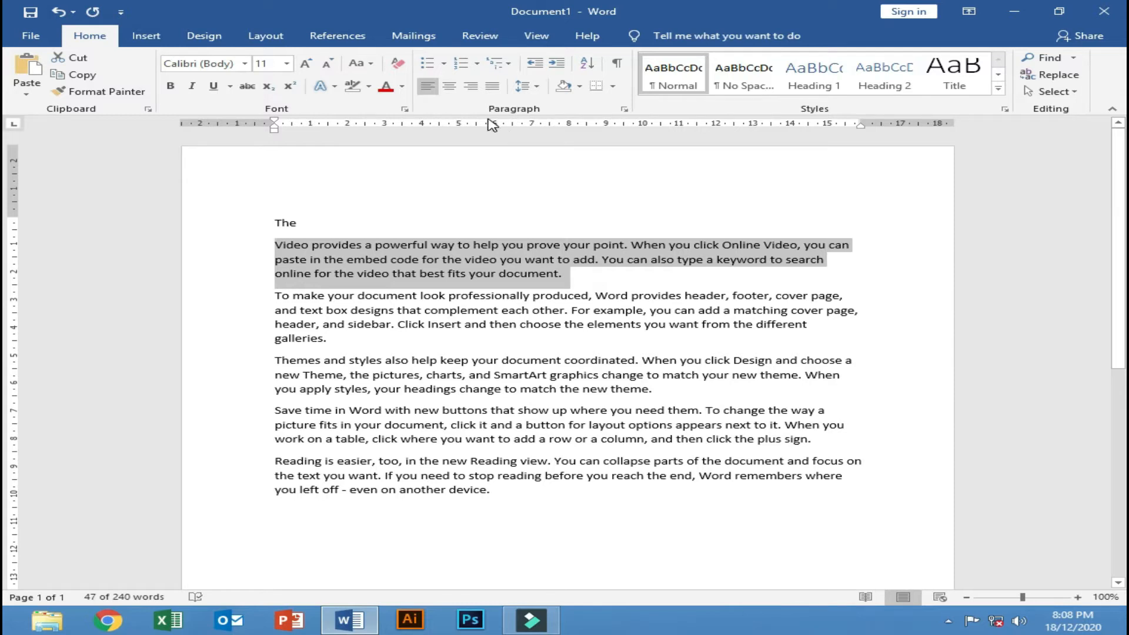
pyautogui.click(523, 87)
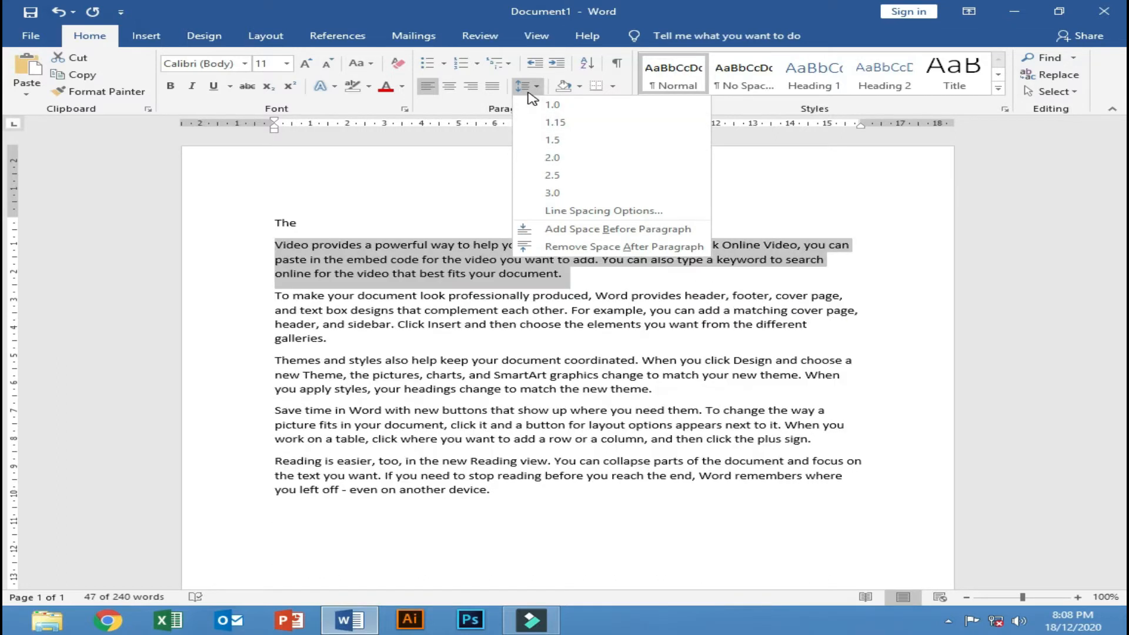
pyautogui.click(529, 89)
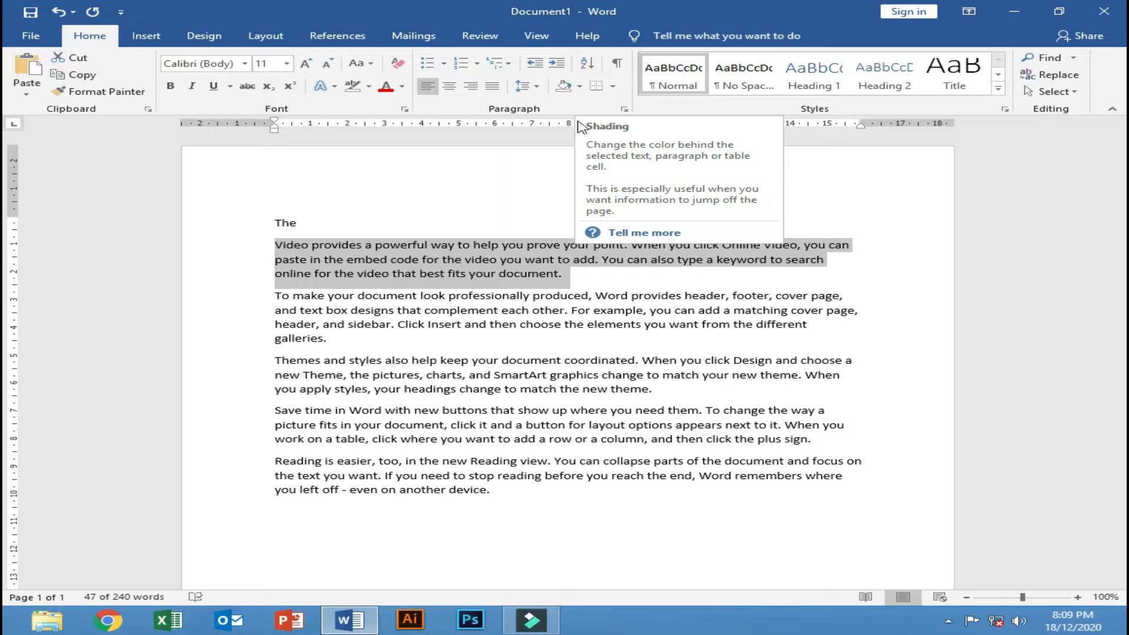
# Shade the first paragraph with the orange theme color.
pyautogui.click(580, 87)
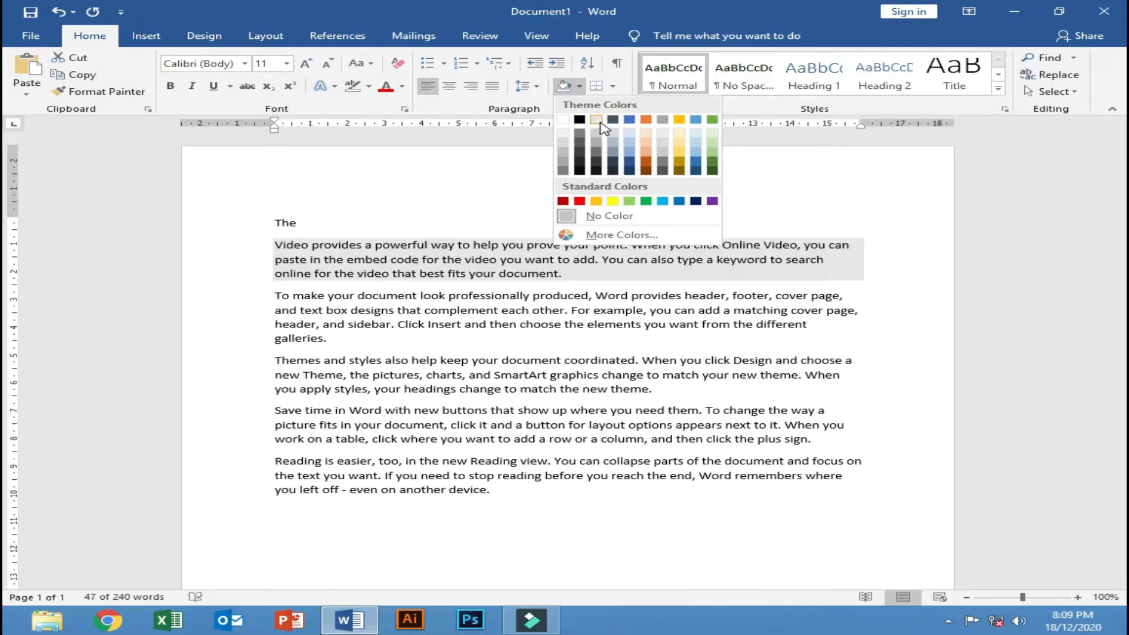
pyautogui.click(648, 121)
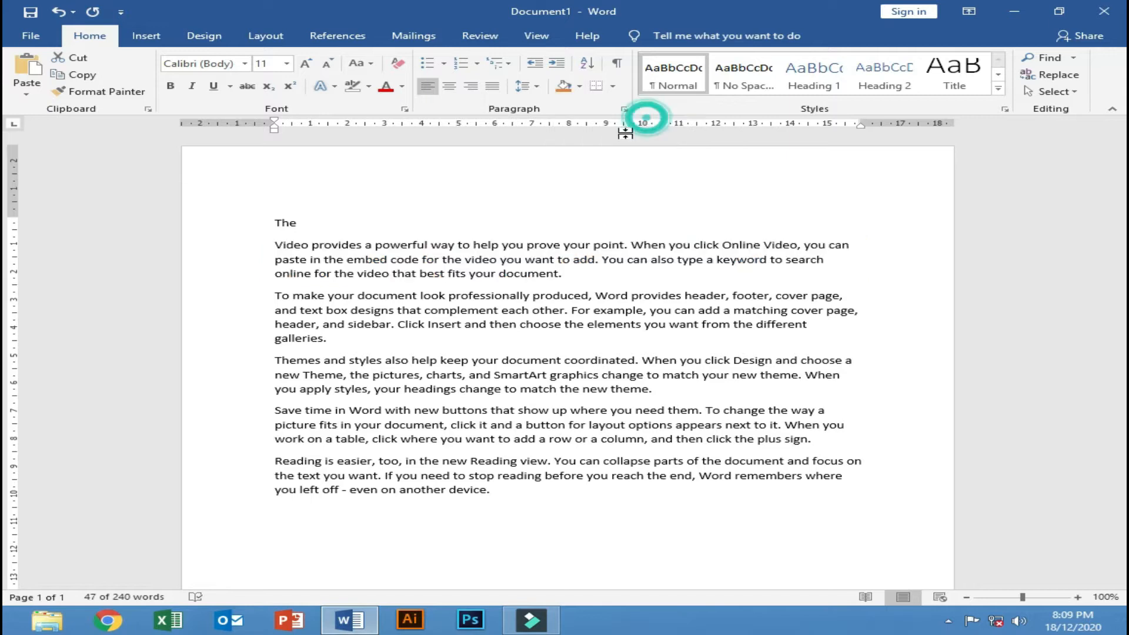
pyautogui.click(612, 272)
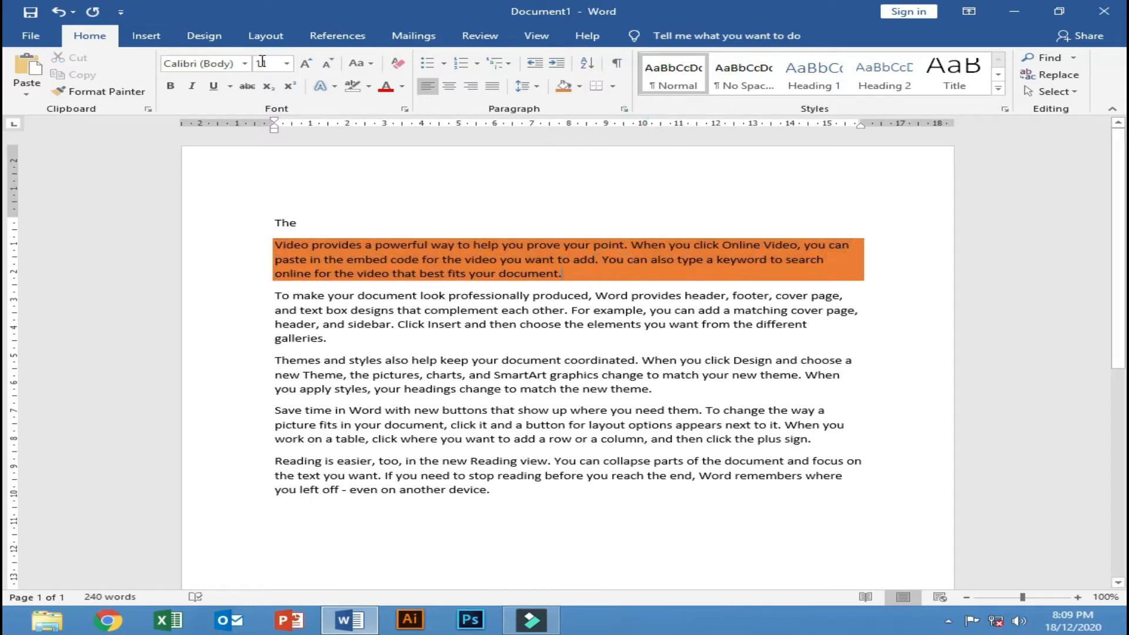
# Highlight the text of the second paragraph, beginning "To make your document", in dark yellow.
pyautogui.moveTo(350, 342); pyautogui.dragTo(270, 295)
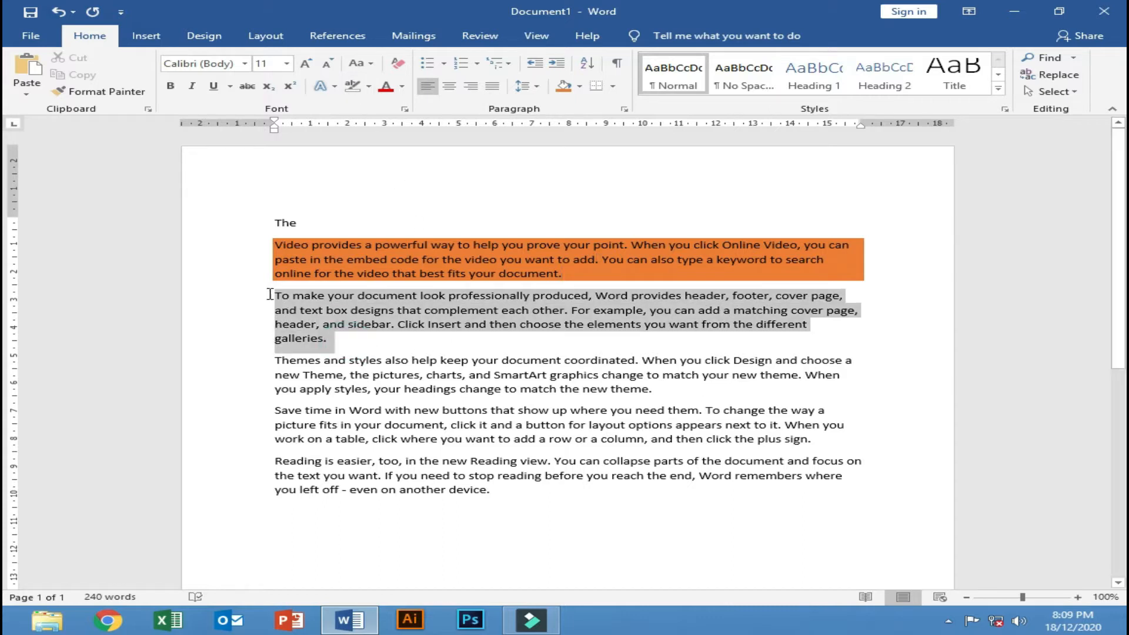
pyautogui.click(368, 88)
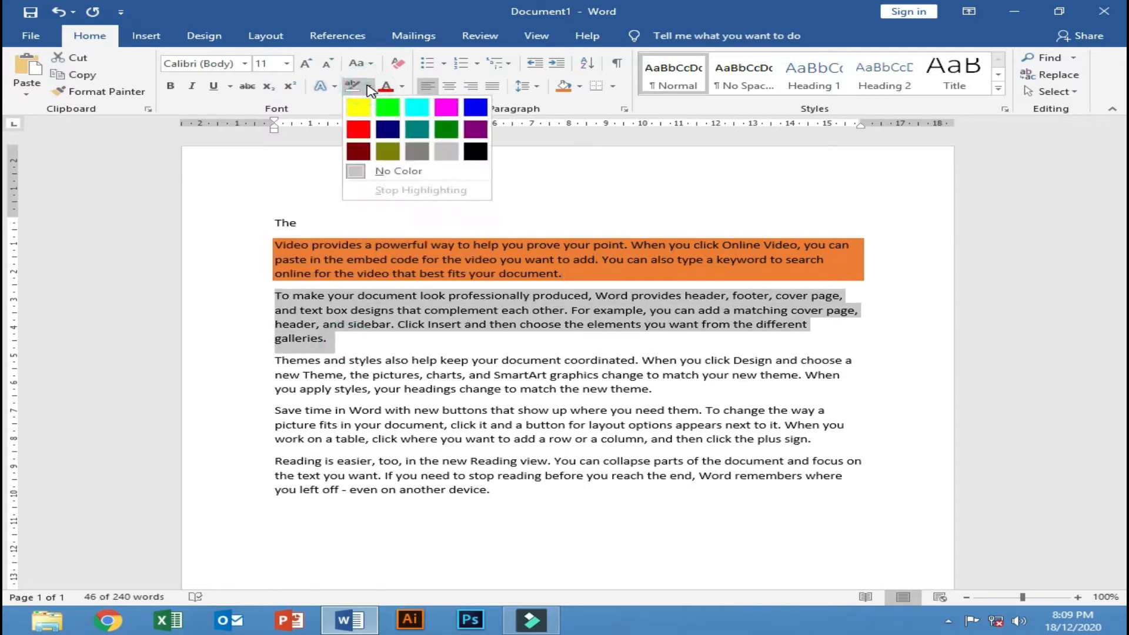
pyautogui.click(388, 152)
pyautogui.click(311, 310)
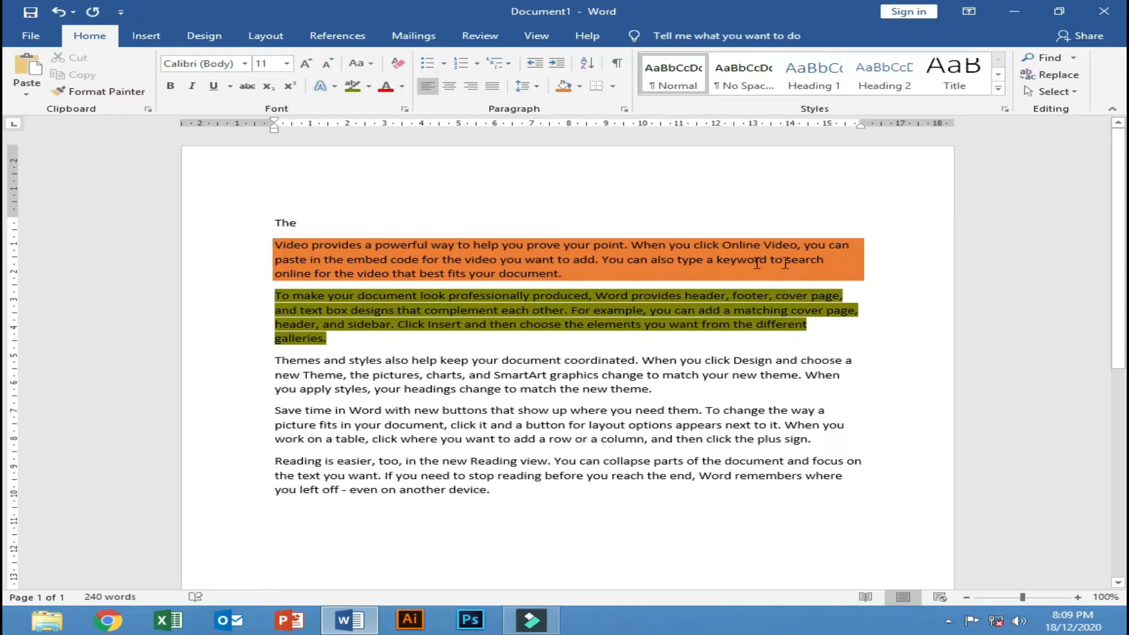
# Remove the text highlight from the second paragraph by setting it to No Color.
pyautogui.tripleClick(354, 340)
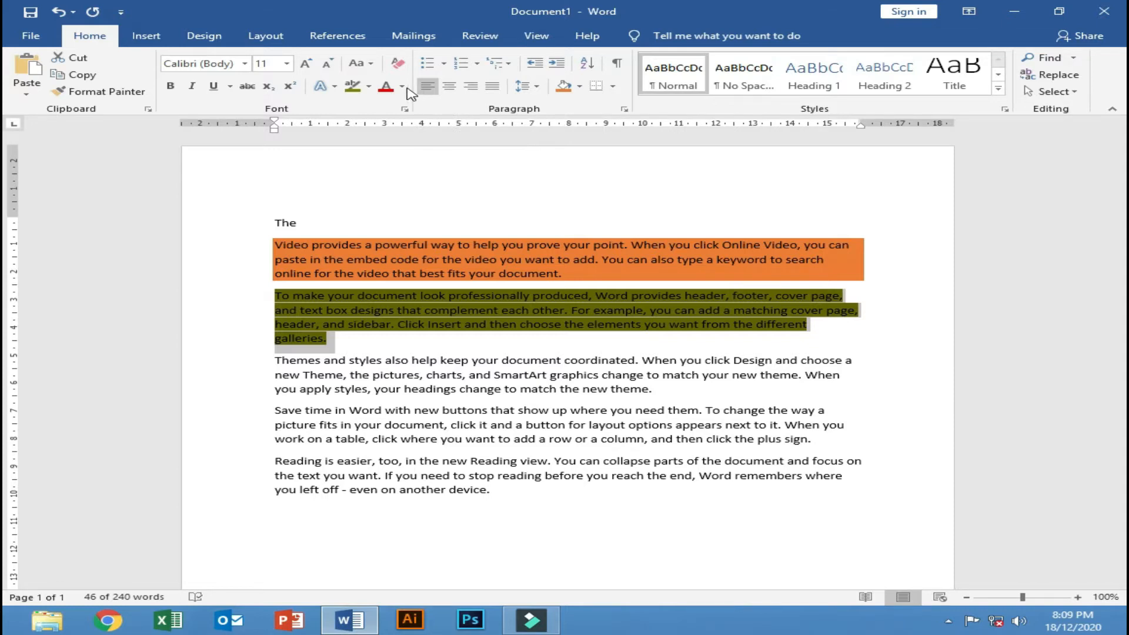
pyautogui.click(368, 88)
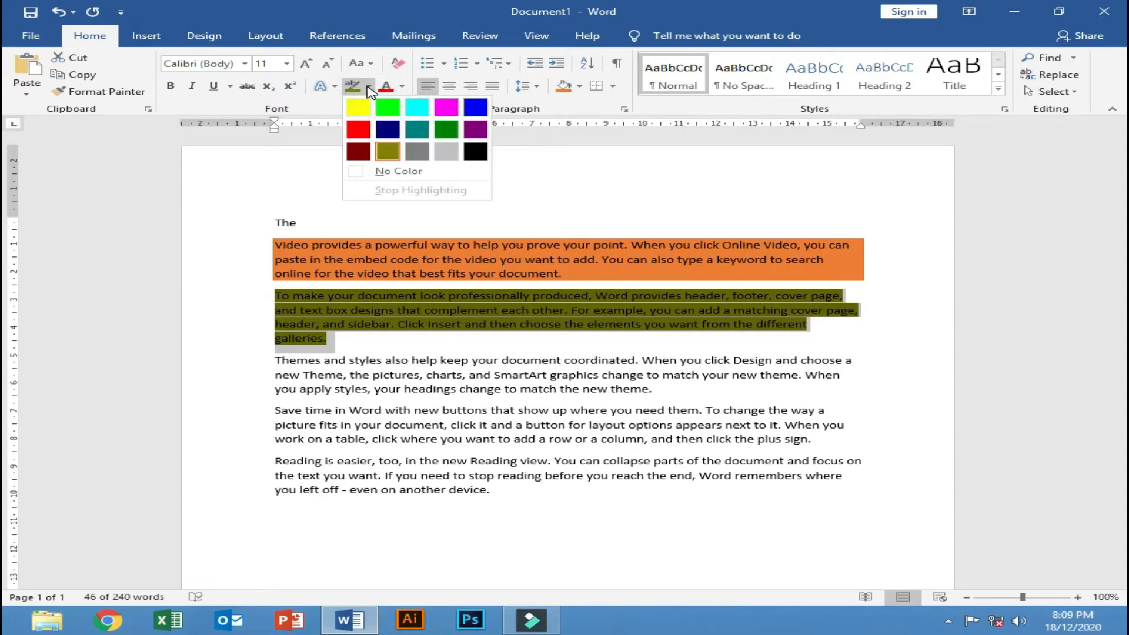
pyautogui.click(396, 170)
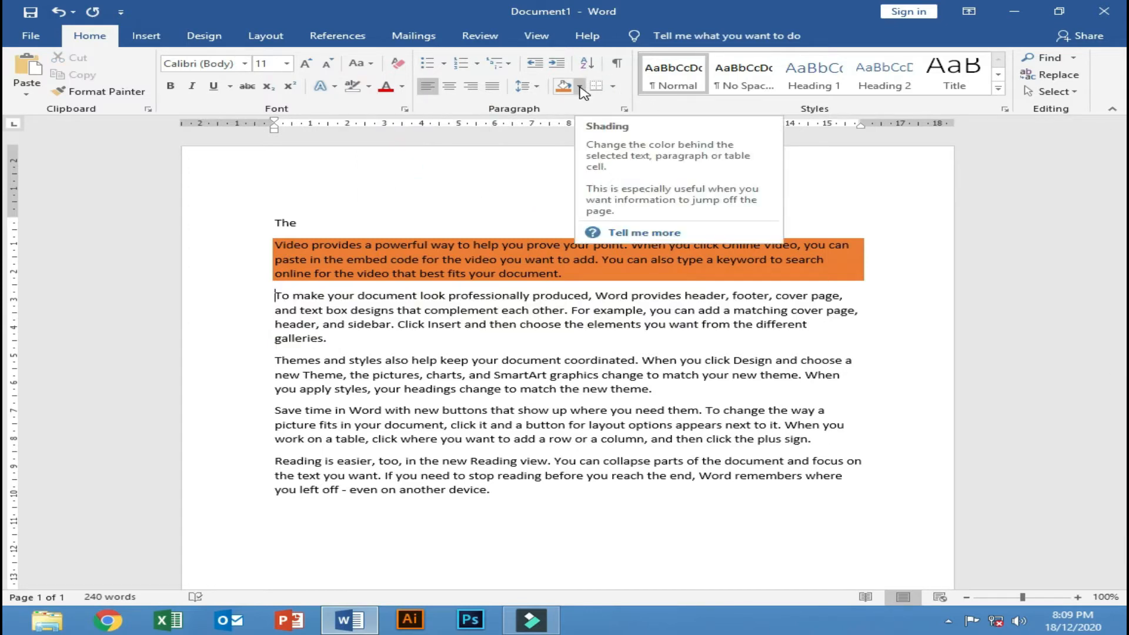
# Remove the orange shading from the first paragraph, beginning "Video provides", by setting it to No Color.
pyautogui.click(580, 278)
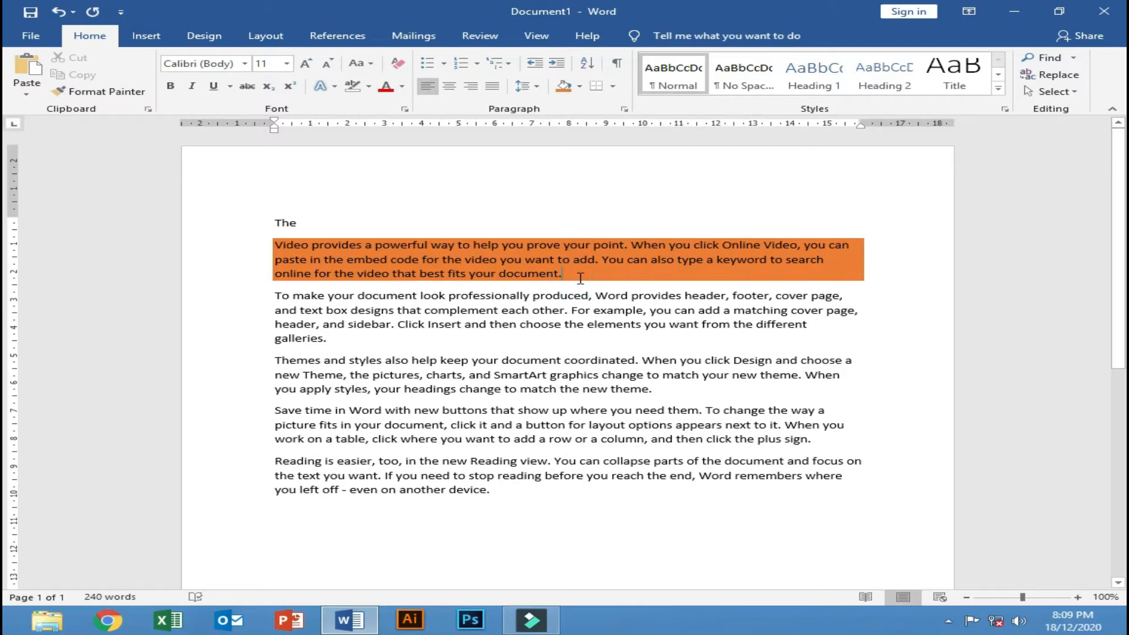
pyautogui.moveTo(580, 282)
pyautogui.mouseDown()
pyautogui.moveTo(506, 246)
pyautogui.moveTo(297, 228)
pyautogui.moveTo(273, 233)
pyautogui.moveTo(276, 245)
pyautogui.mouseUp()
pyautogui.click(579, 86)
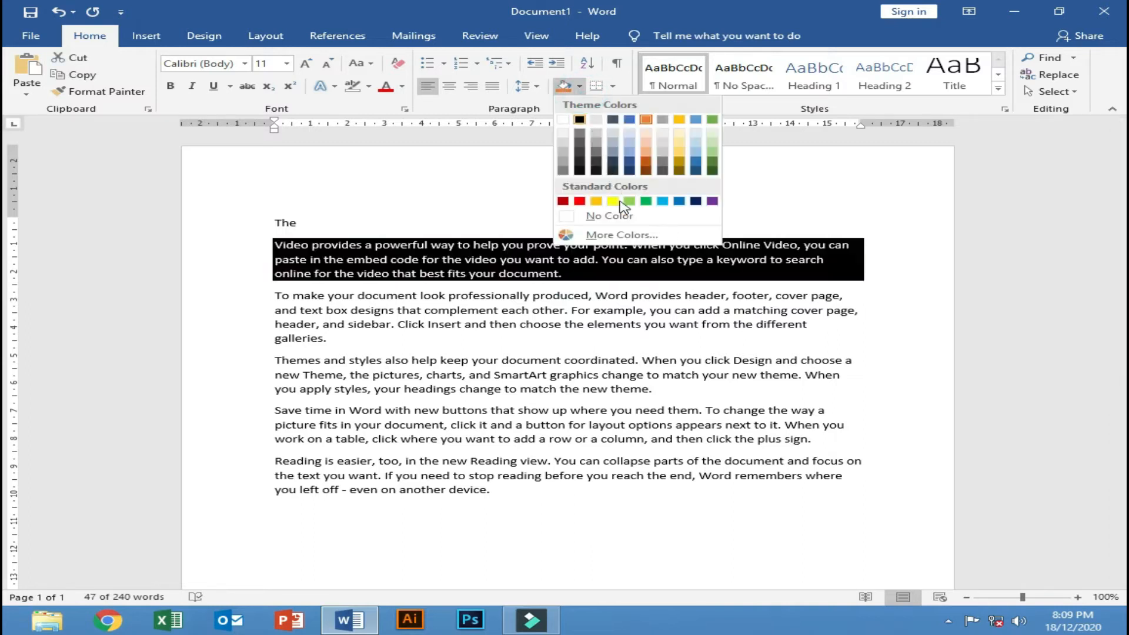
pyautogui.click(612, 216)
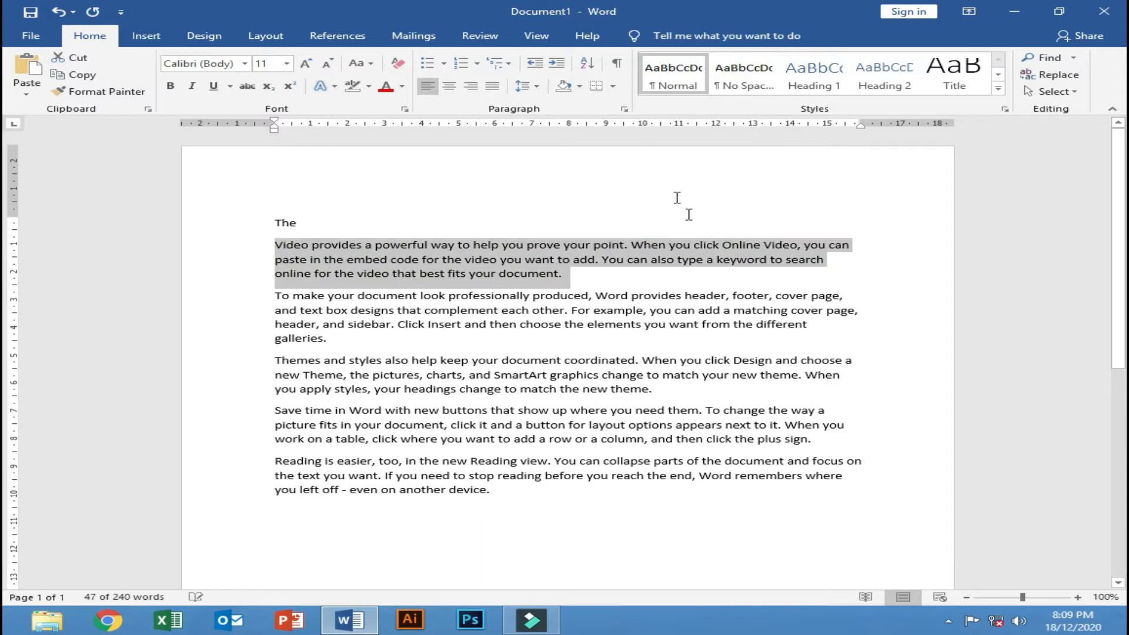
# Add bottom, top, left and right borders one by one to the first paragraph.
pyautogui.click(613, 88)
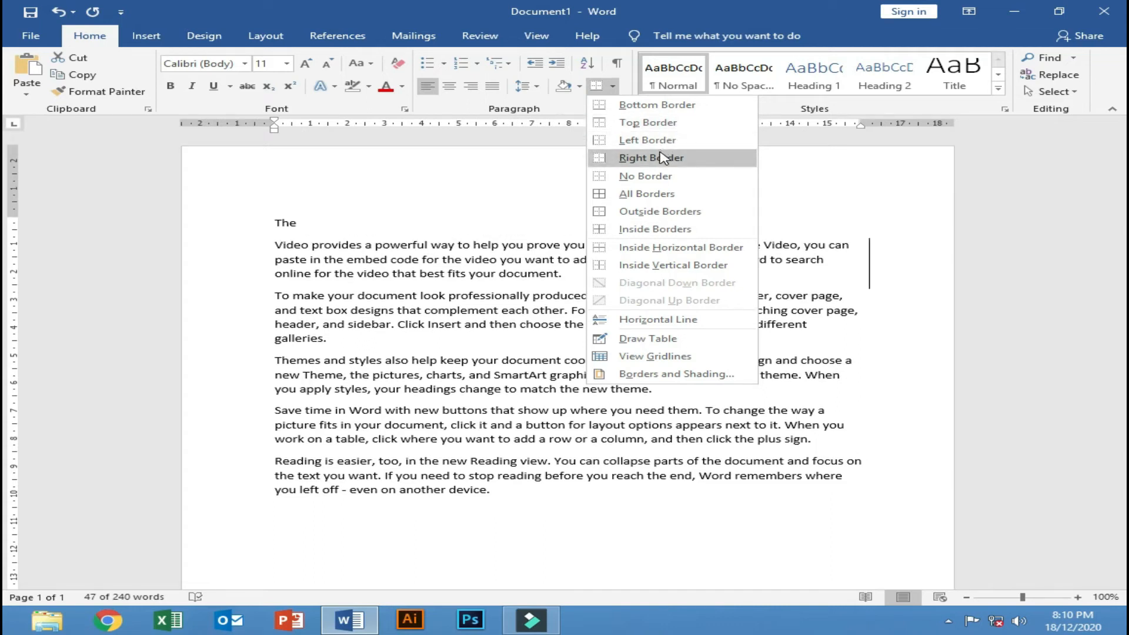
pyautogui.click(625, 104)
pyautogui.click(612, 86)
pyautogui.click(641, 121)
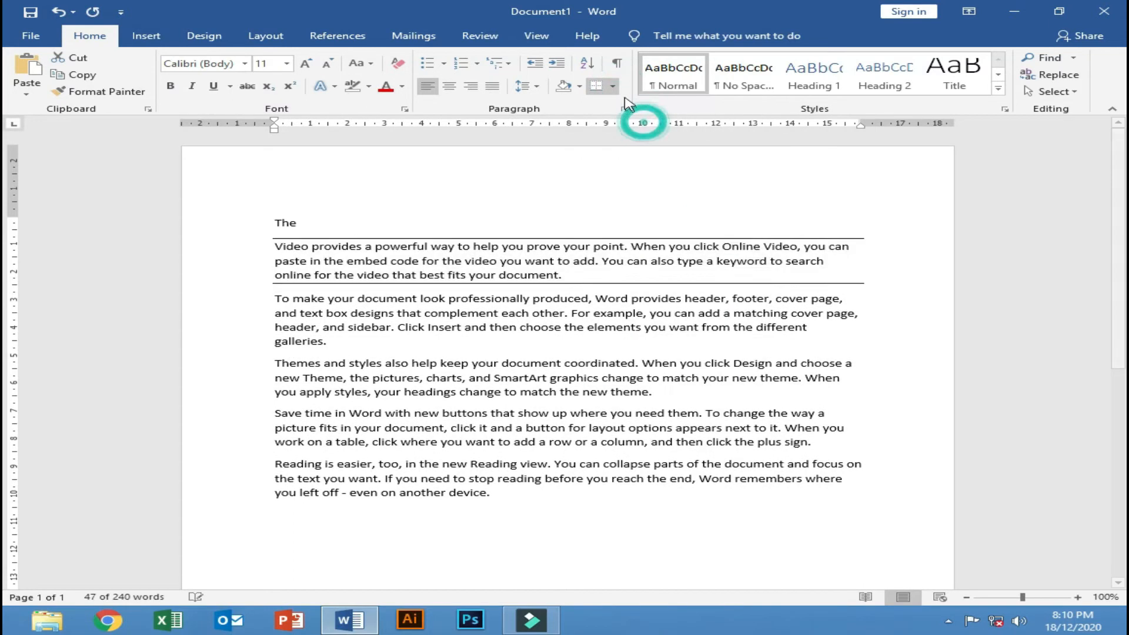
pyautogui.click(613, 87)
pyautogui.click(632, 139)
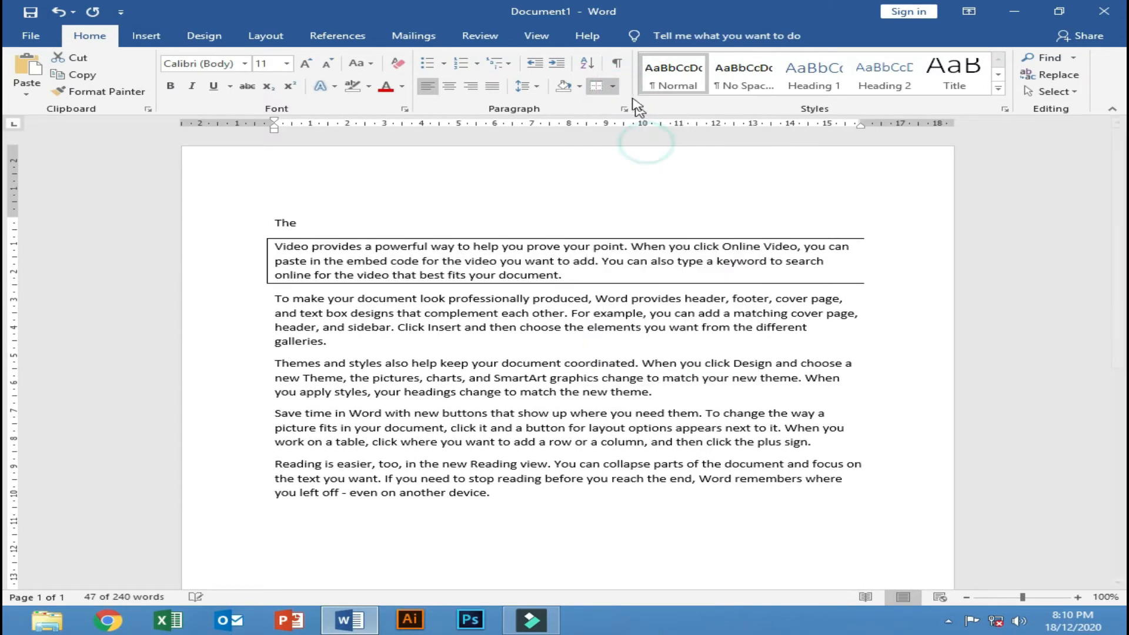
pyautogui.click(613, 88)
pyautogui.click(641, 158)
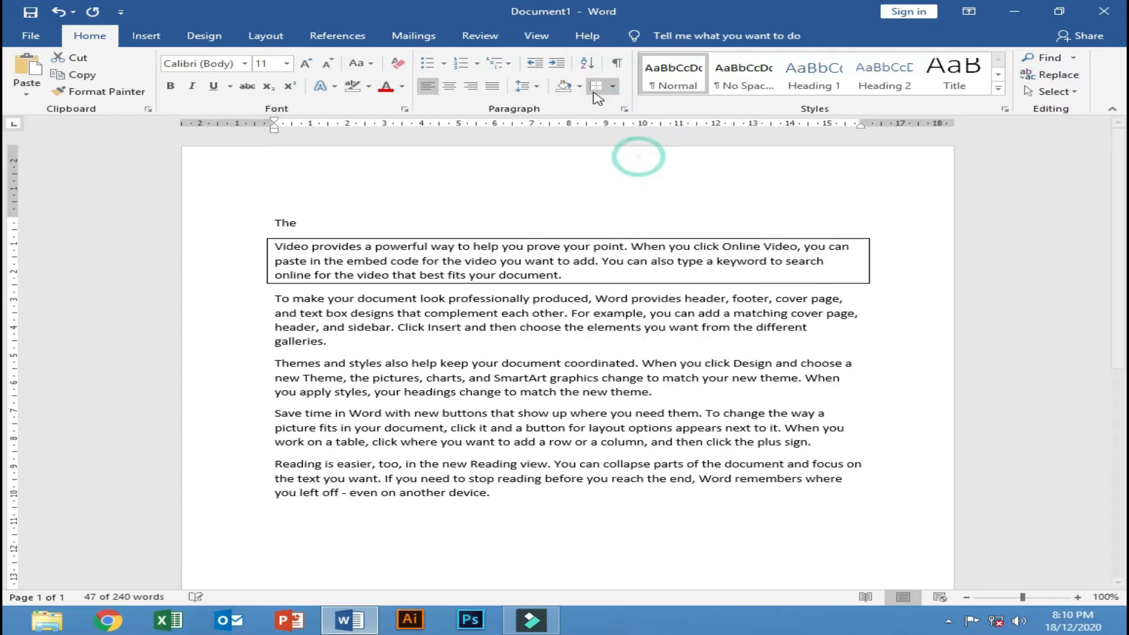
# Clear the first paragraph's individual borders with No Border and apply All Borders to it instead.
pyautogui.click(613, 86)
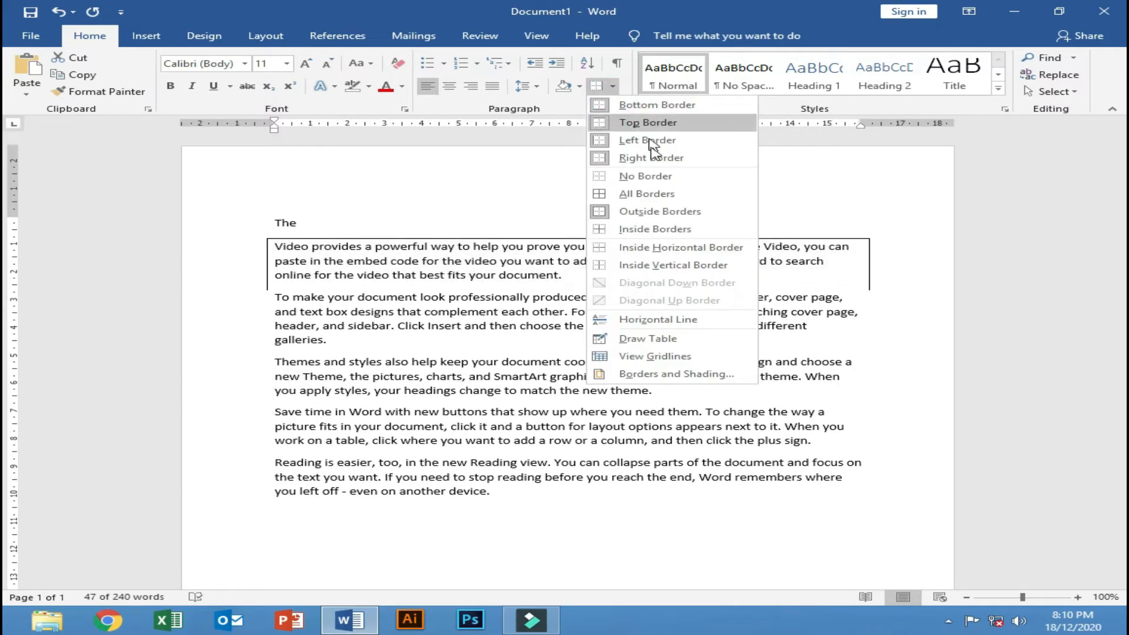
pyautogui.click(676, 178)
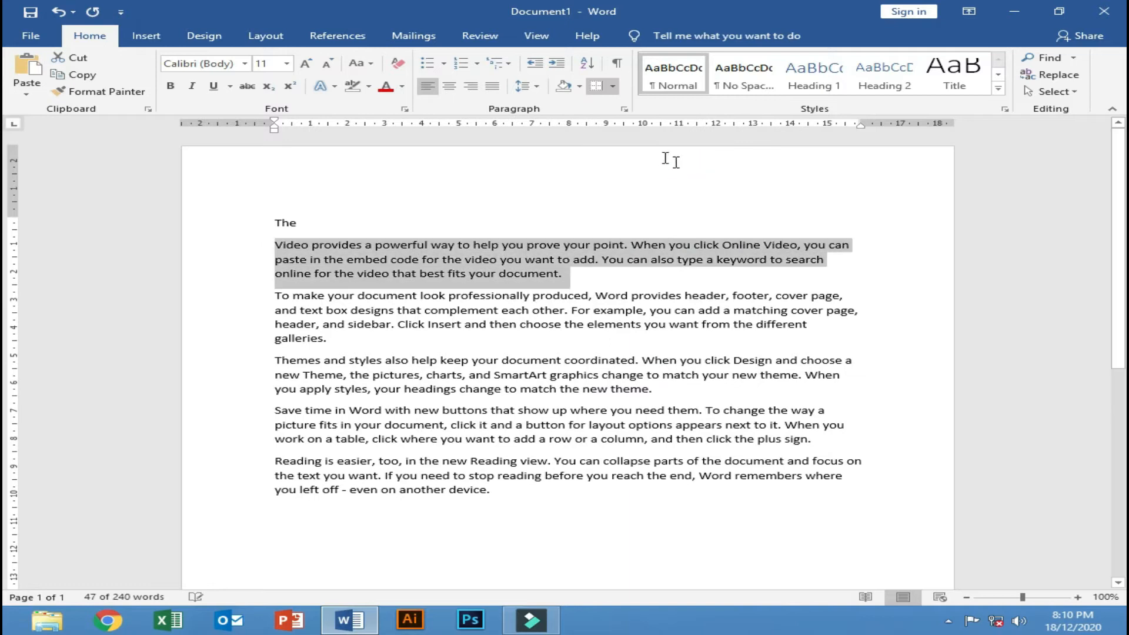
pyautogui.click(614, 89)
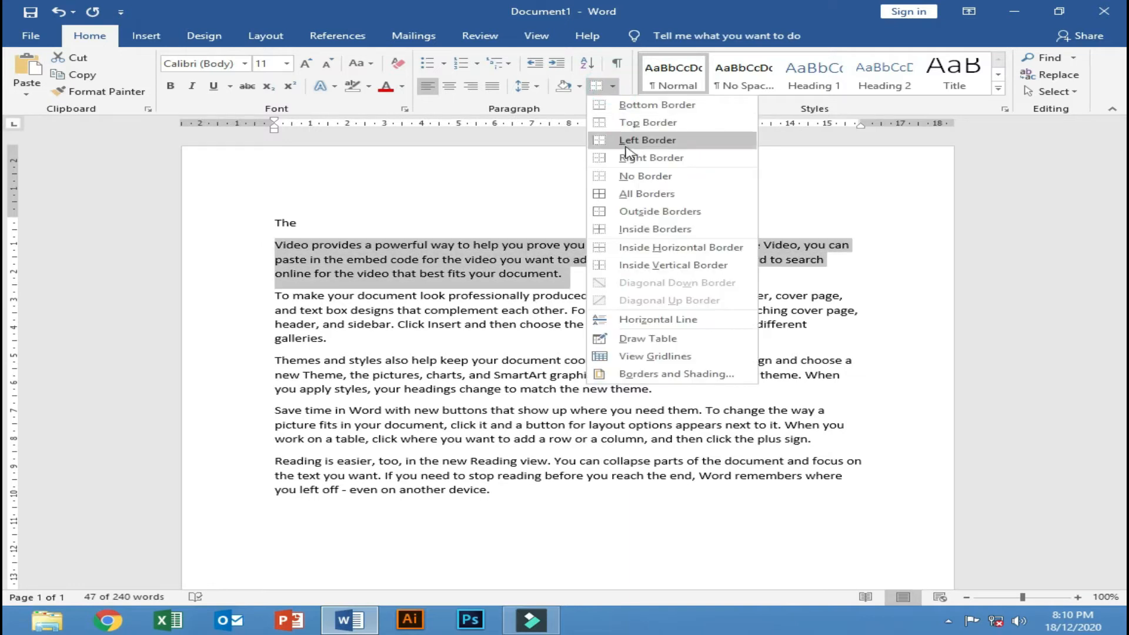
pyautogui.click(652, 191)
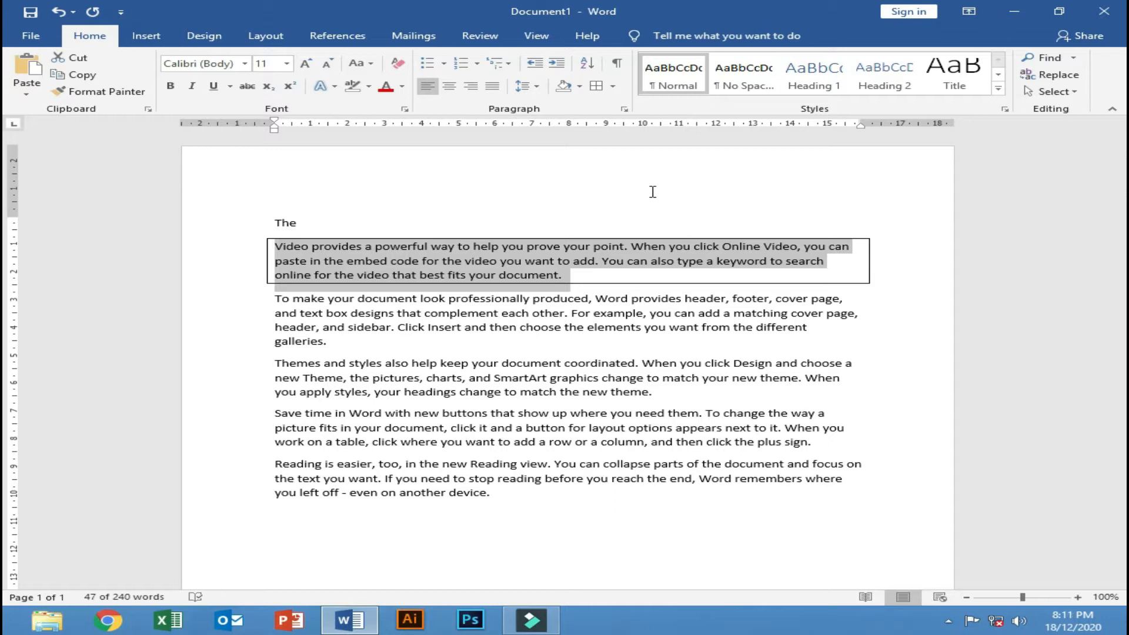
# Give the third paragraph, beginning "Themes and styles", a Box border in the diagonally striped 3 pt line style and the blue theme color.
pyautogui.click(613, 86)
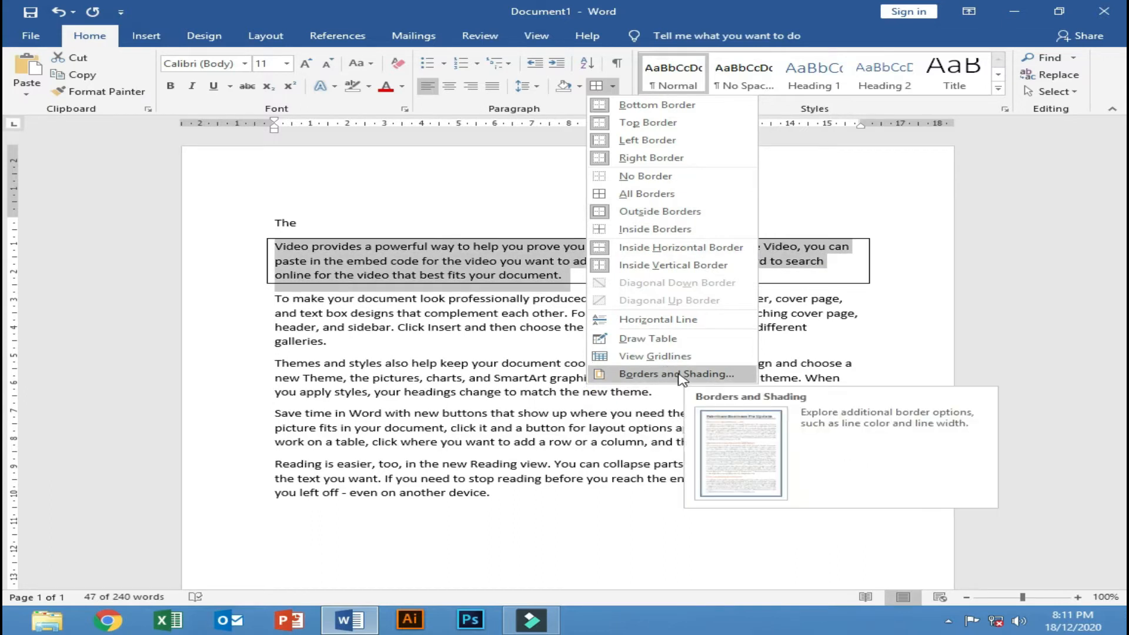
pyautogui.click(481, 389)
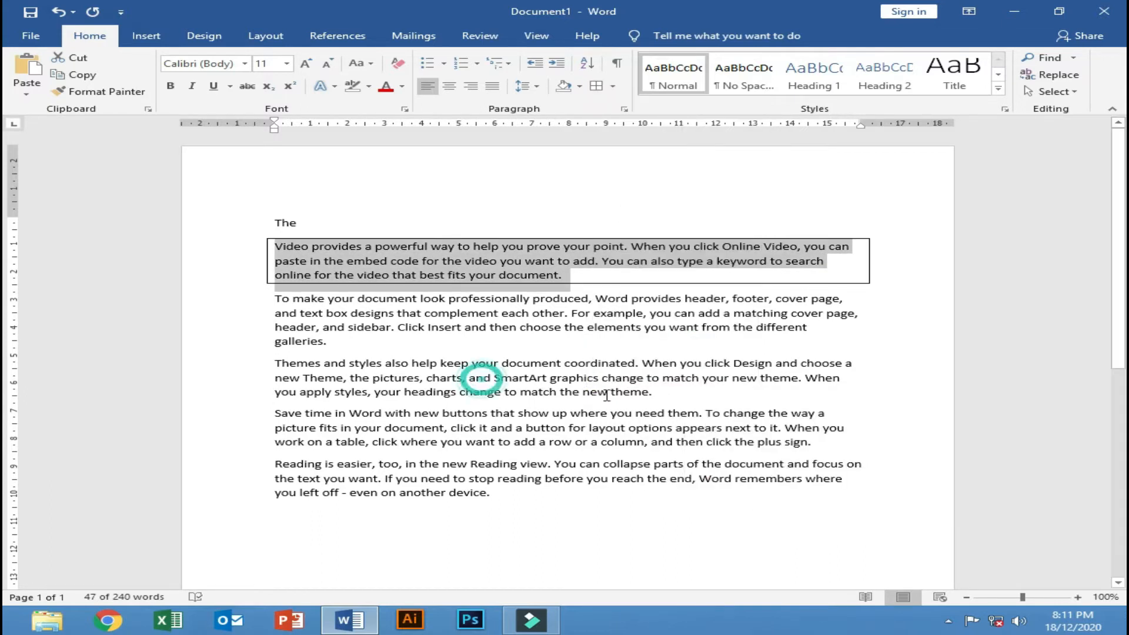
pyautogui.click(671, 391)
pyautogui.moveTo(465, 376); pyautogui.dragTo(258, 365)
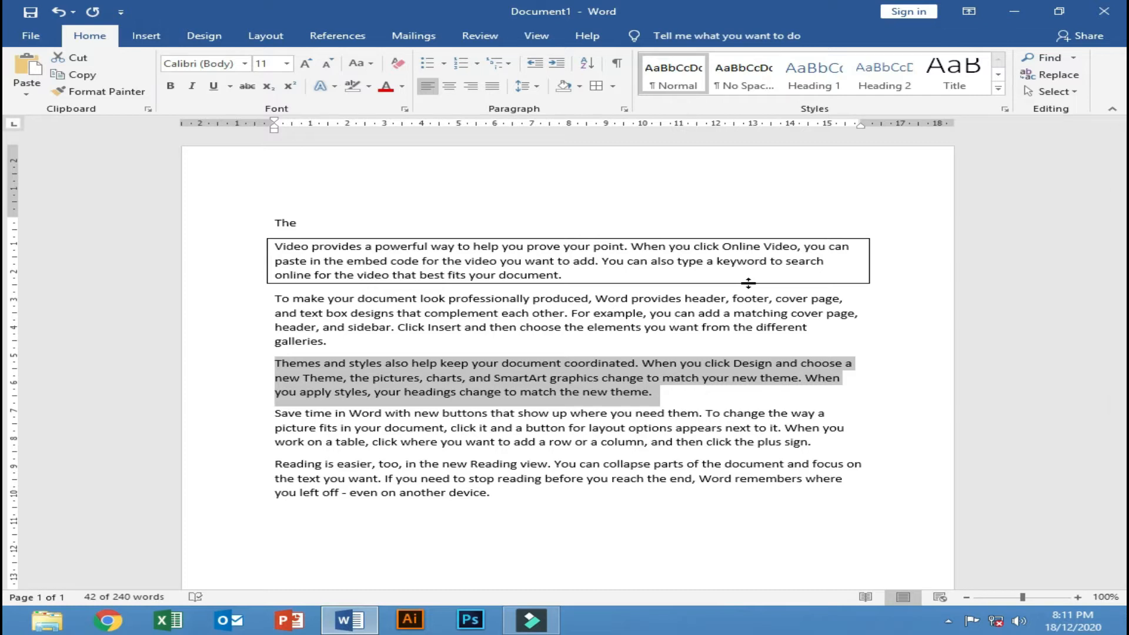
pyautogui.click(613, 86)
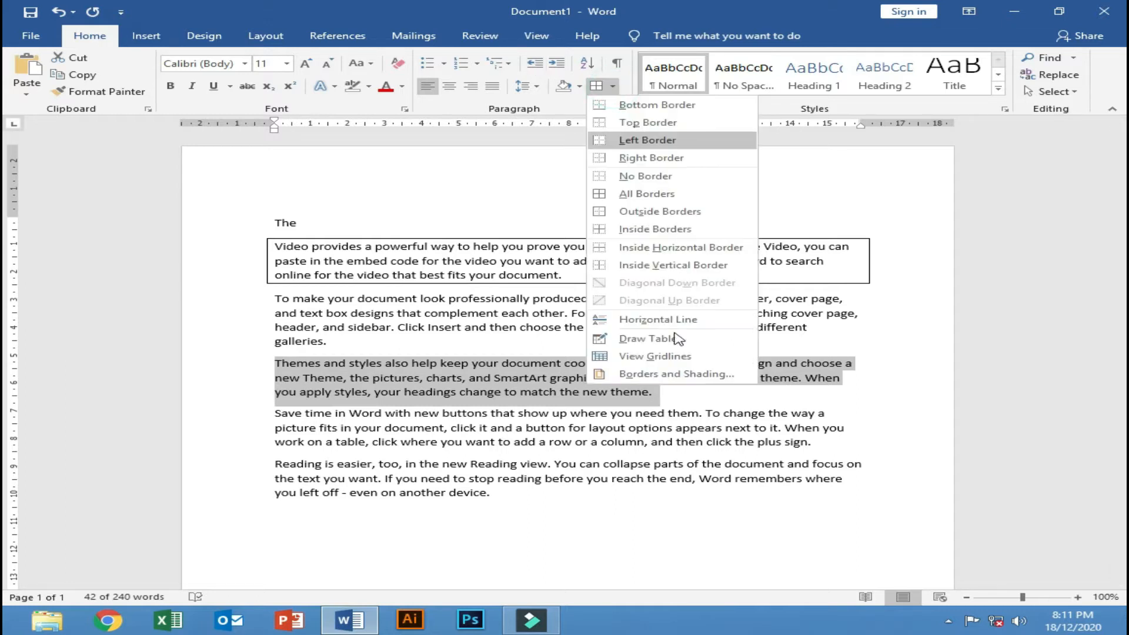
pyautogui.click(734, 375)
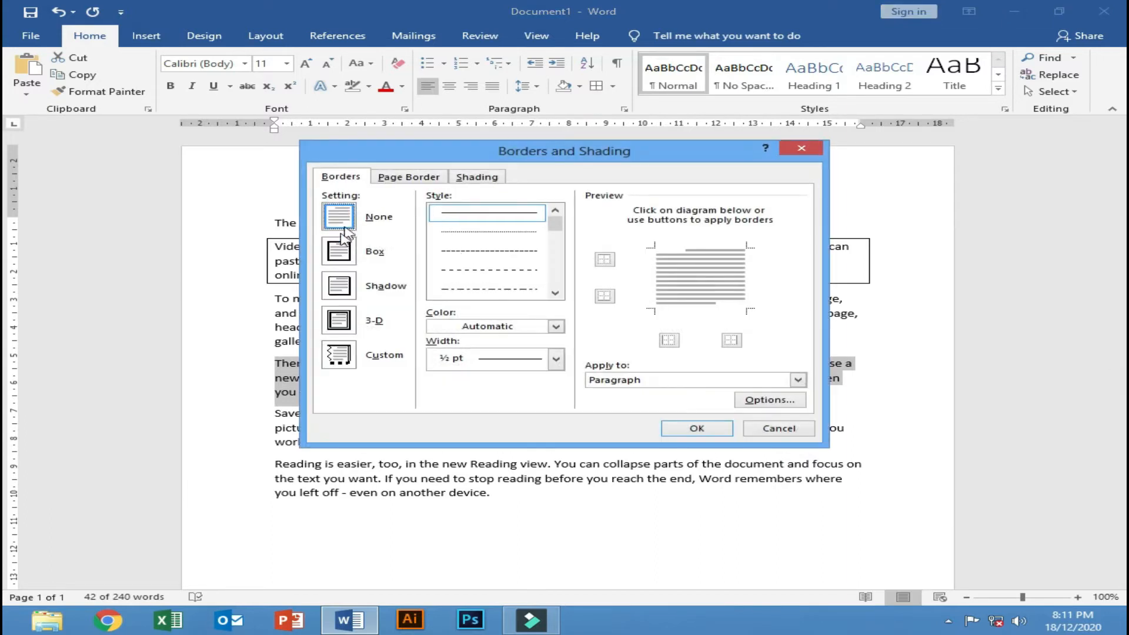
pyautogui.click(343, 256)
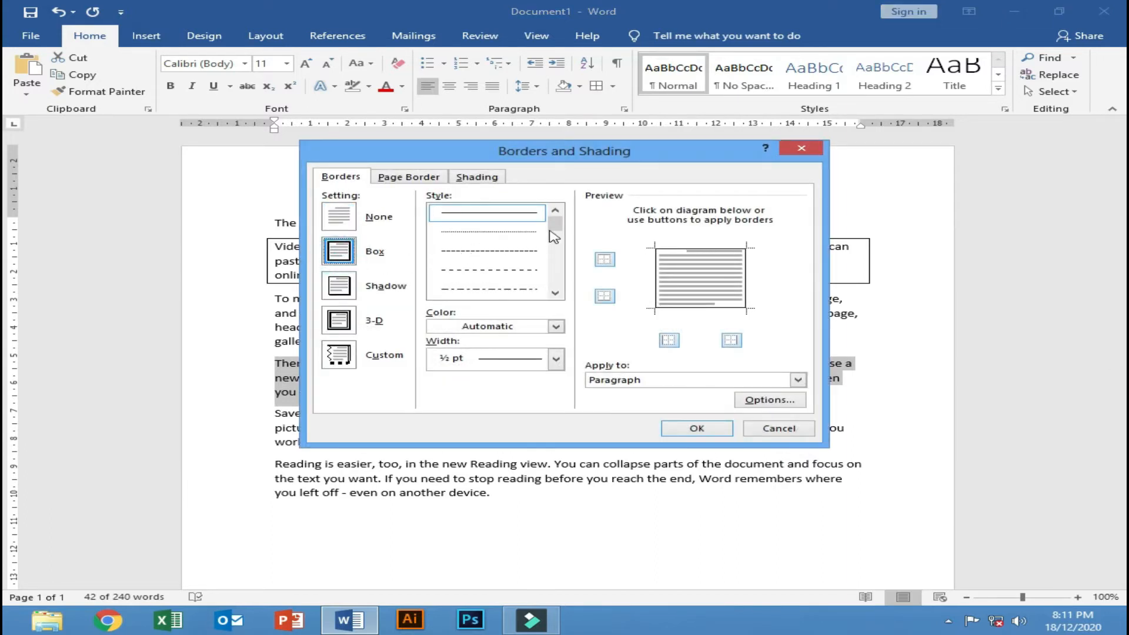
pyautogui.moveTo(555, 224)
pyautogui.mouseDown()
pyautogui.moveTo(569, 290)
pyautogui.moveTo(567, 274)
pyautogui.mouseUp()
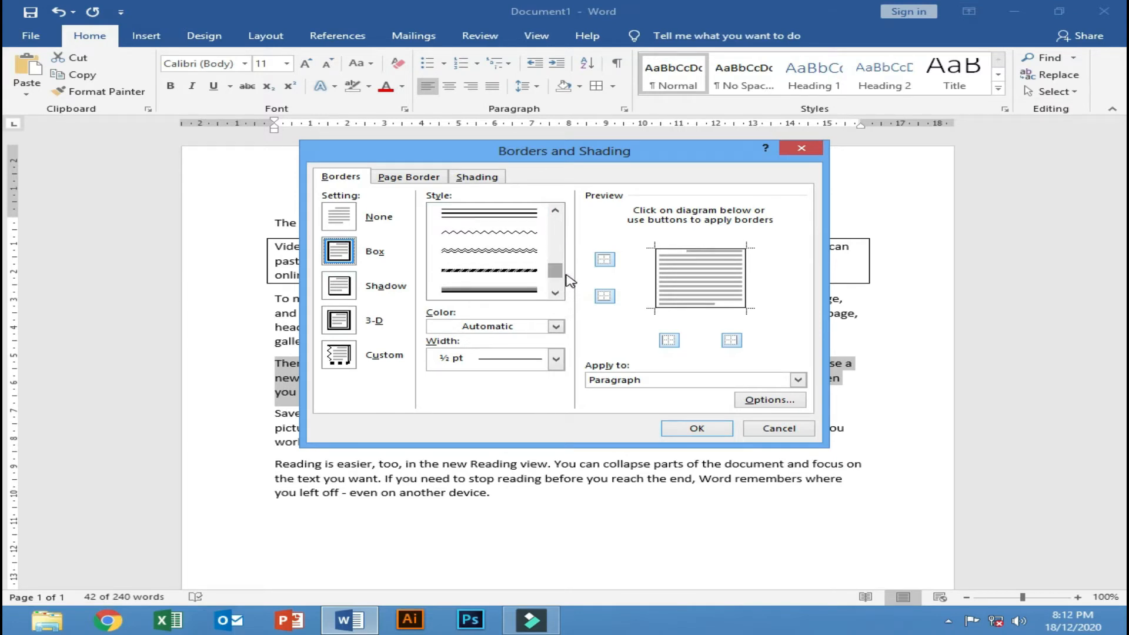
pyautogui.click(505, 272)
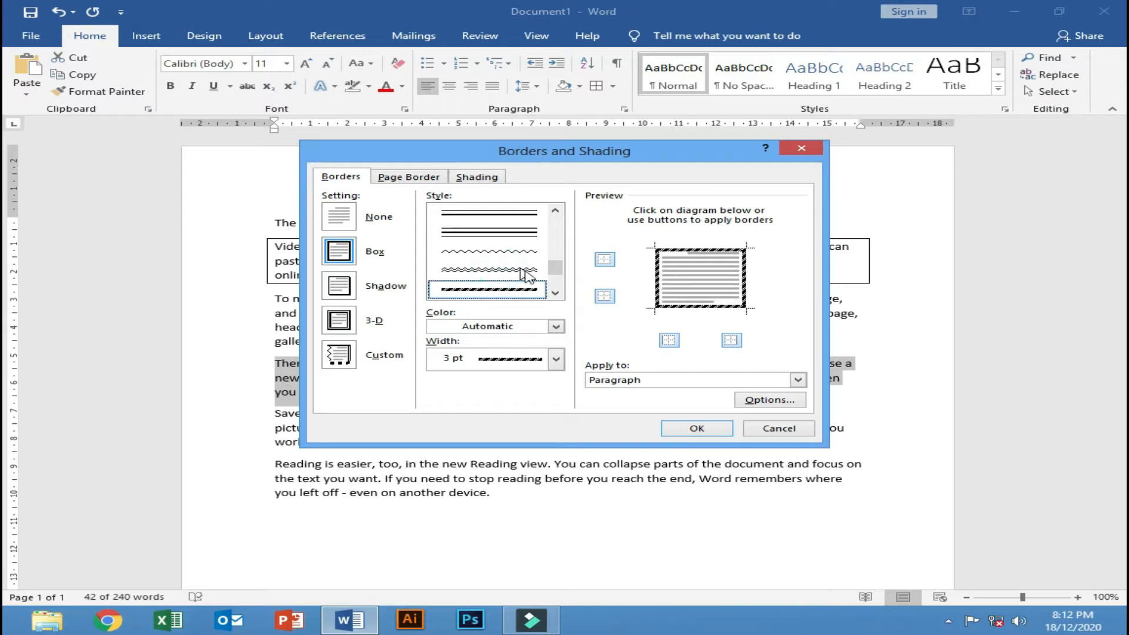
pyautogui.click(557, 327)
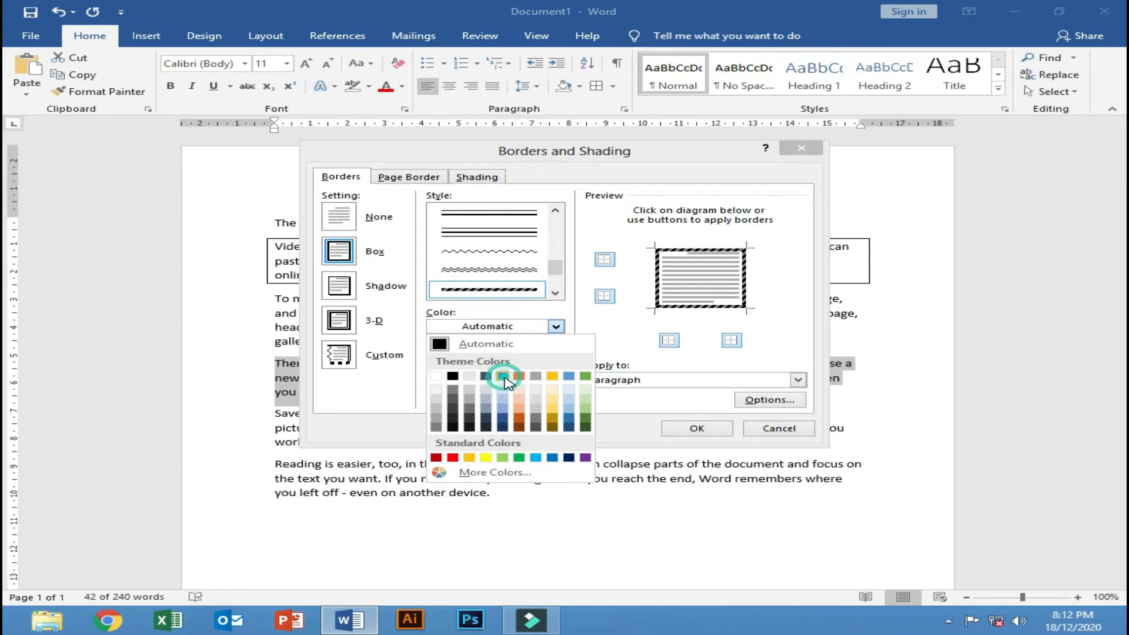
pyautogui.click(504, 377)
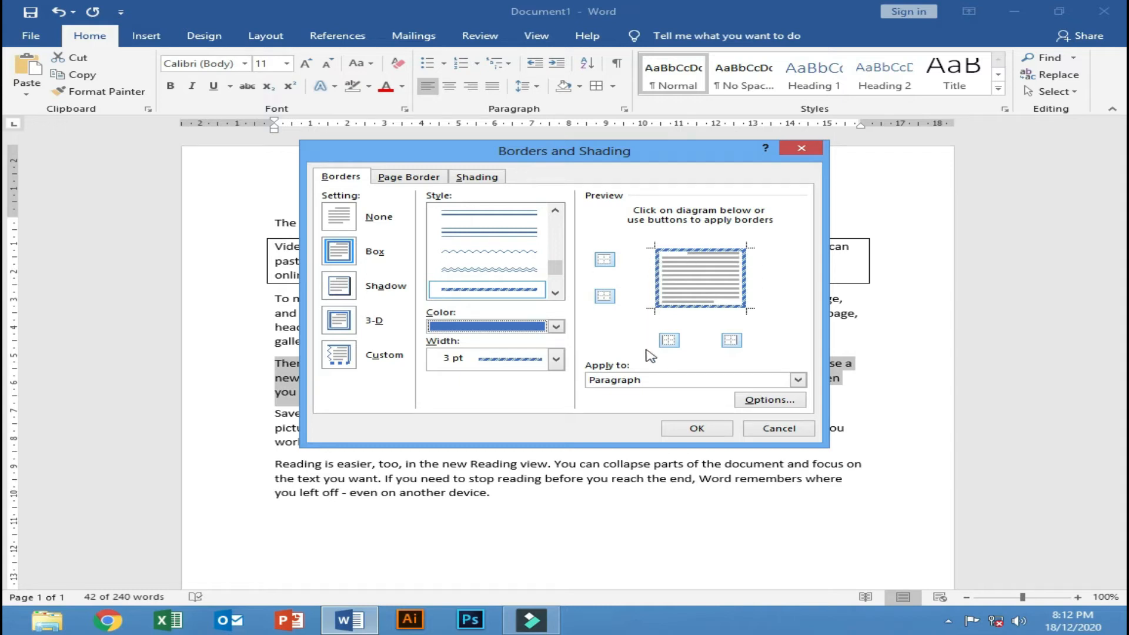
pyautogui.click(698, 431)
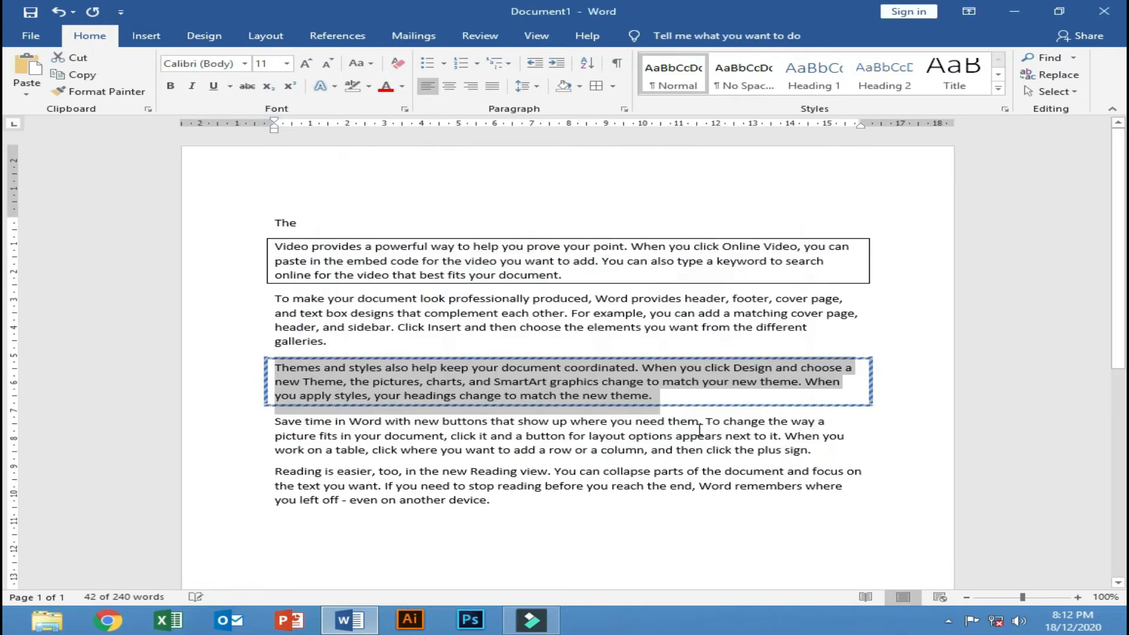
pyautogui.click(717, 436)
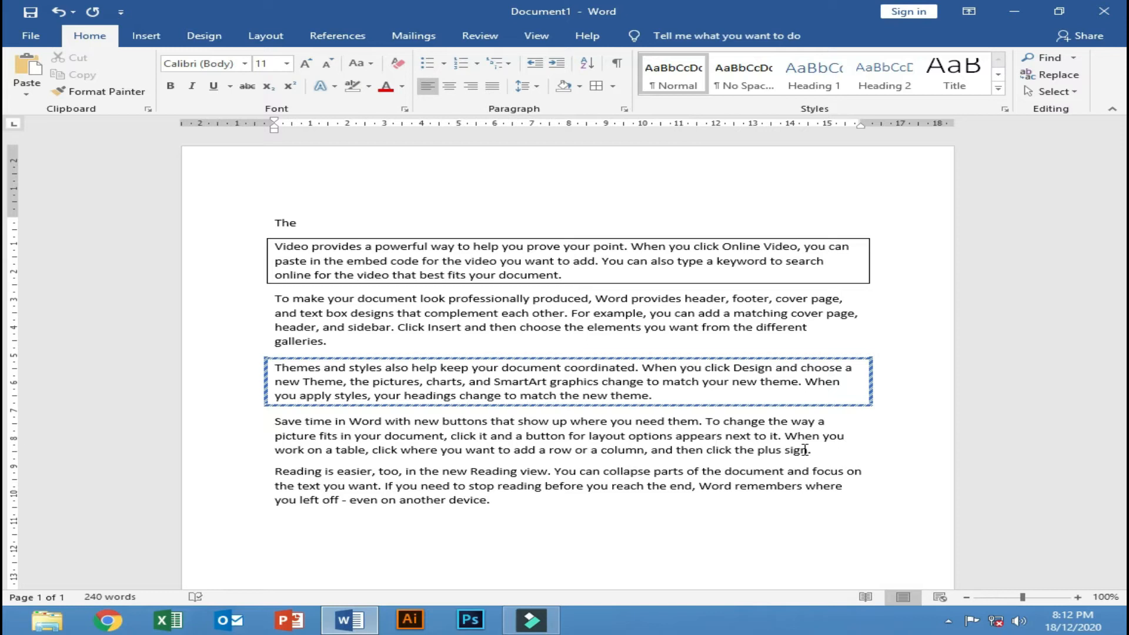
pyautogui.click(613, 86)
pyautogui.click(579, 506)
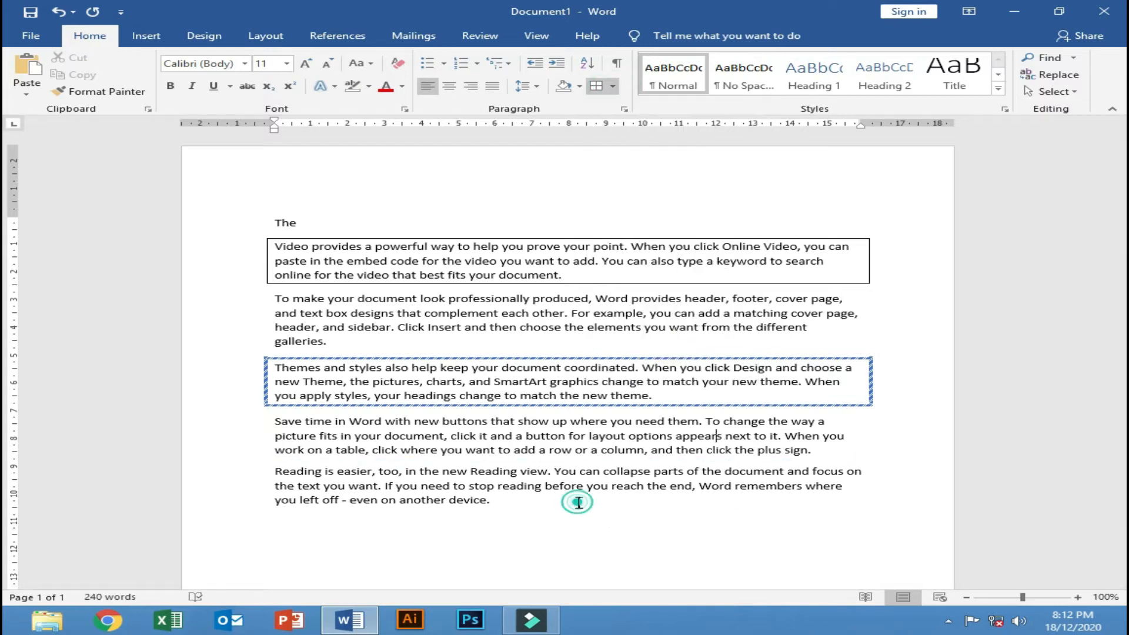
# Give the last paragraph, beginning "Reading is easier", a Shadow border with a 3 pt thick-and-thin line in the blue theme color.
pyautogui.moveTo(500, 509); pyautogui.dragTo(276, 471)
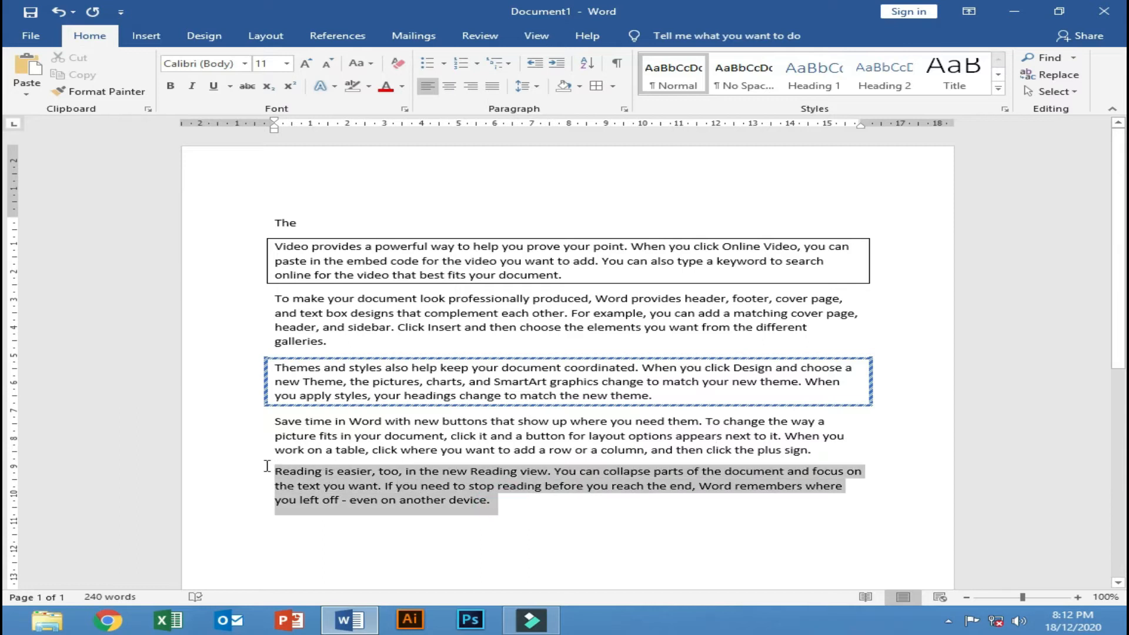
pyautogui.click(612, 86)
pyautogui.click(676, 374)
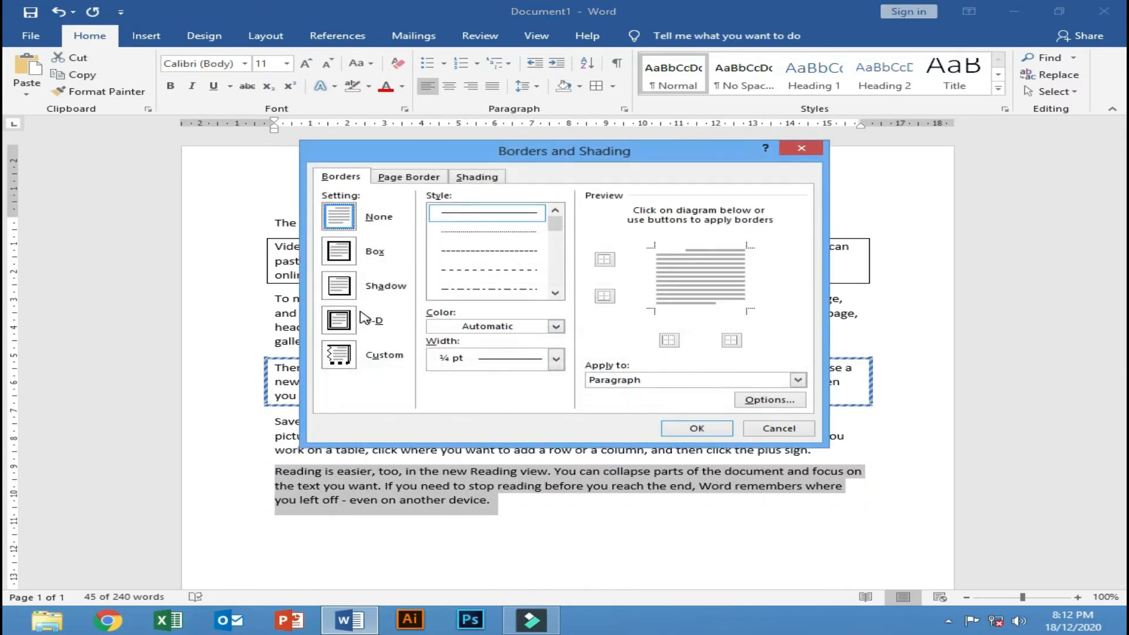
pyautogui.click(344, 320)
pyautogui.click(339, 286)
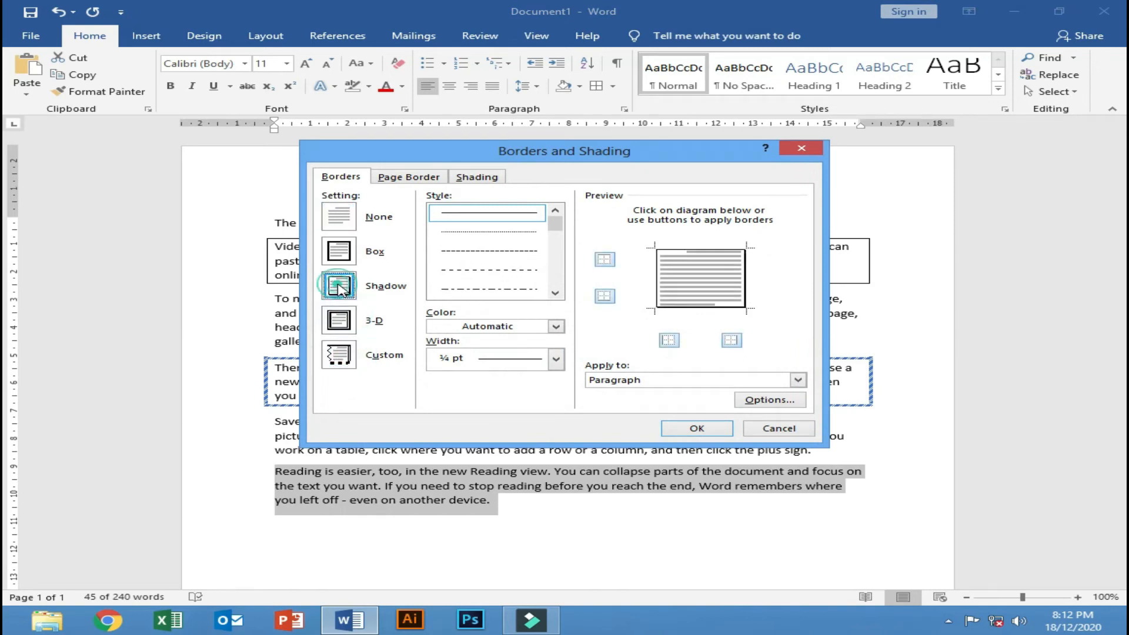
pyautogui.scroll(-2, 566, 274)
pyautogui.click(508, 289)
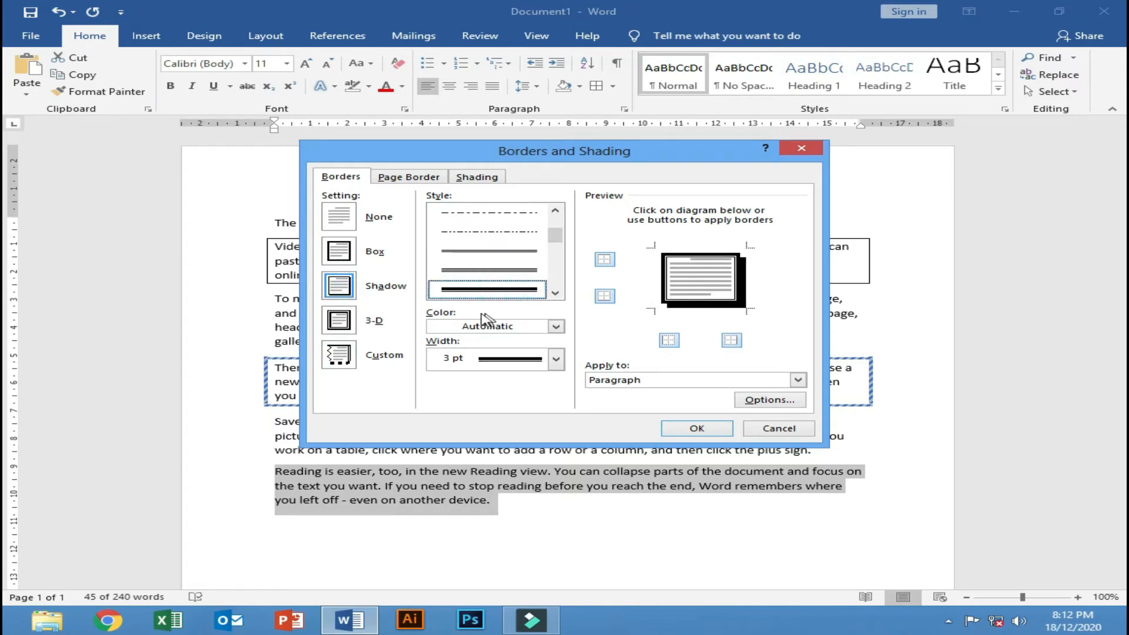
pyautogui.click(556, 327)
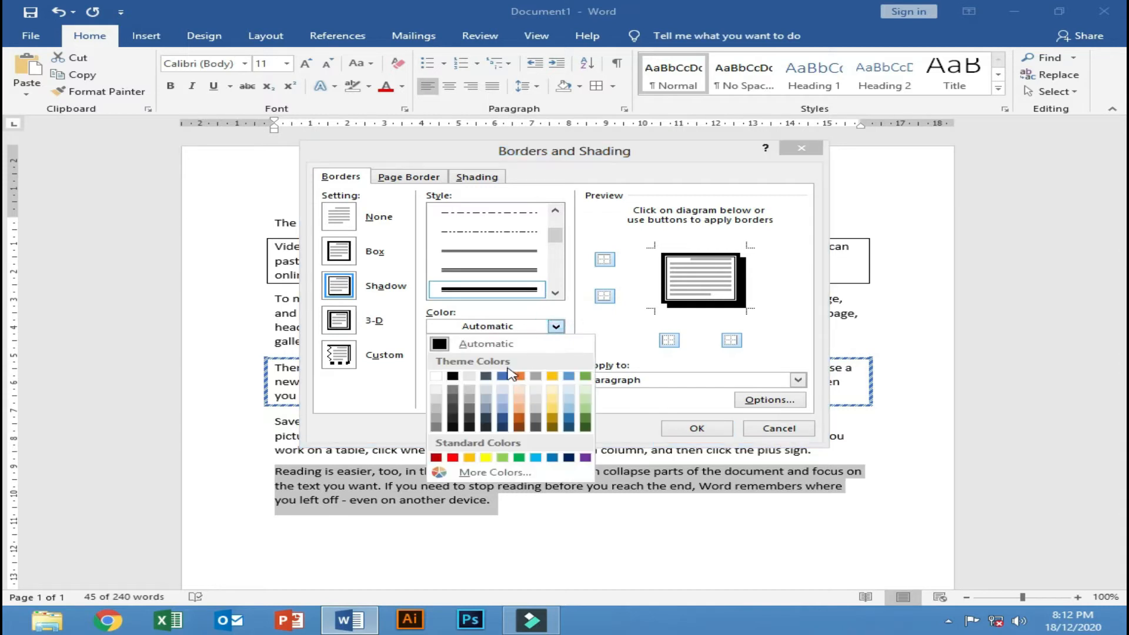
pyautogui.click(503, 376)
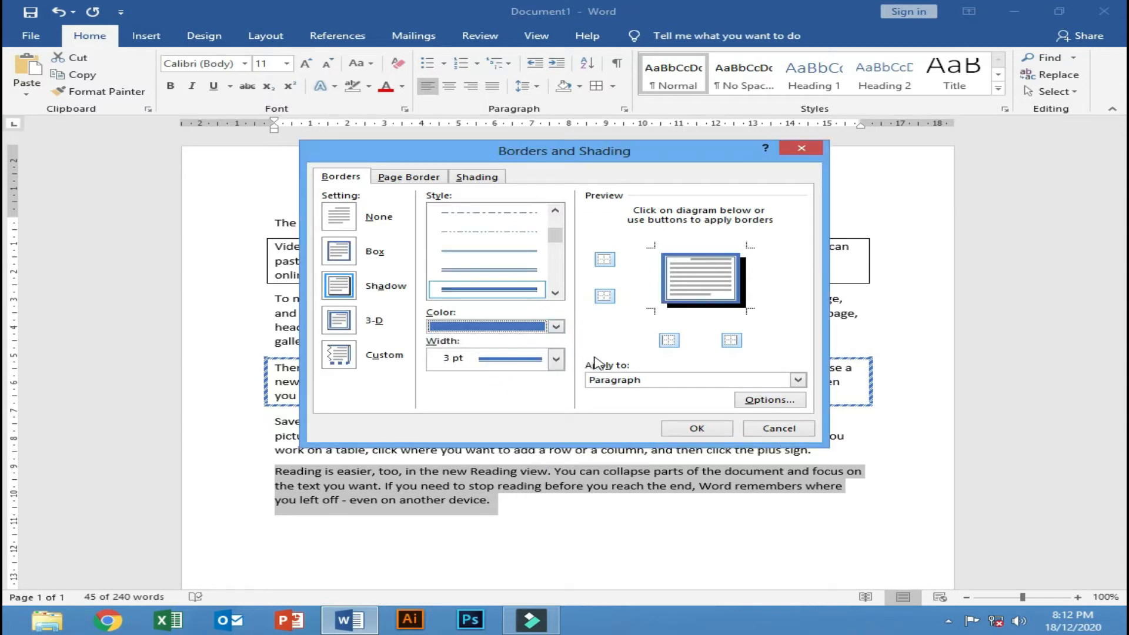
pyautogui.click(697, 428)
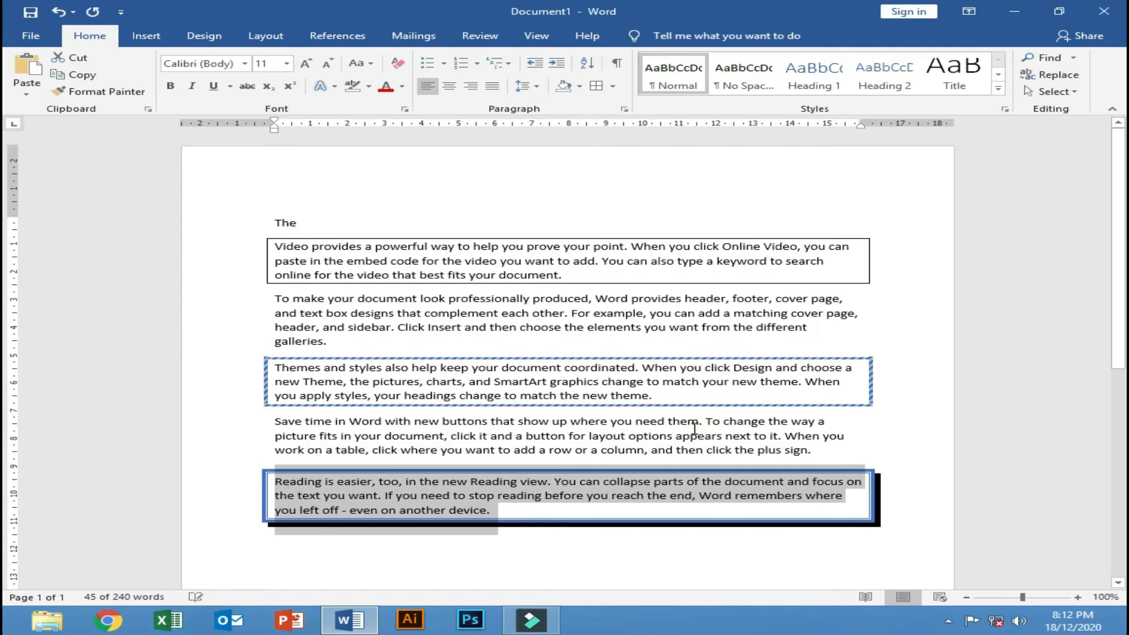
pyautogui.click(698, 467)
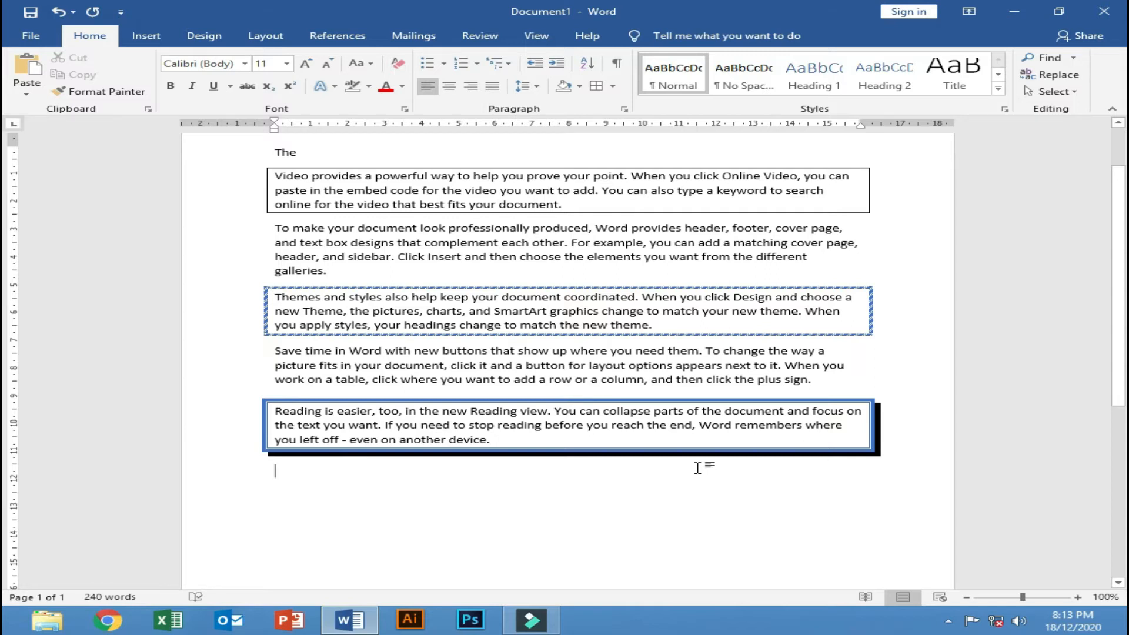
# Shade the last paragraph, beginning "Reading is easier", with a lighter tint of the blue theme color.
pyautogui.moveTo(540, 438); pyautogui.dragTo(274, 411)
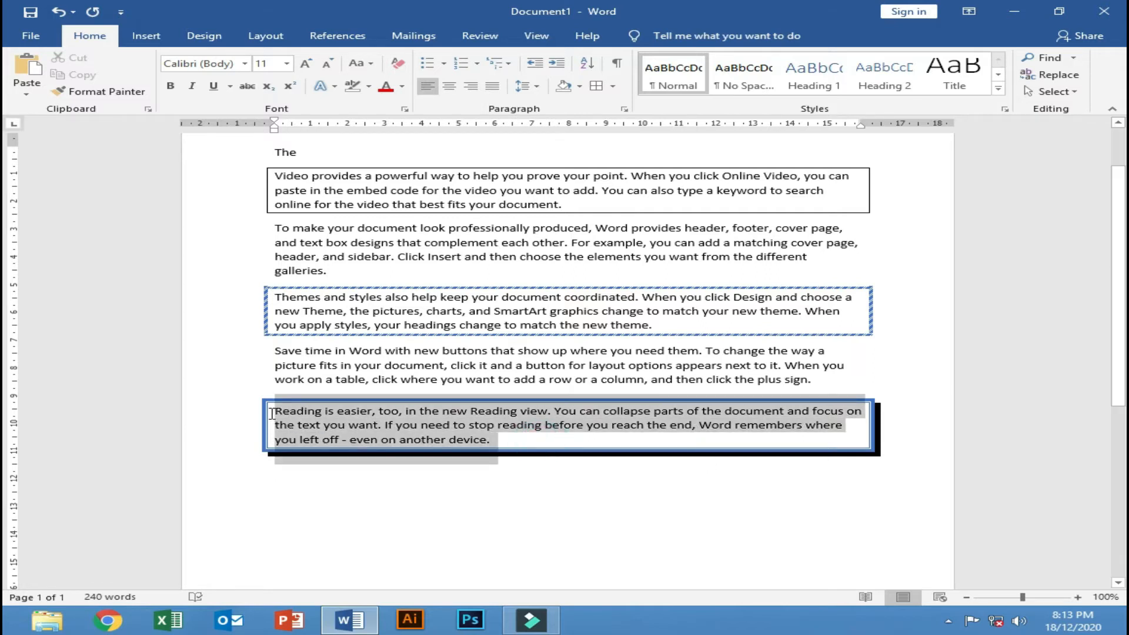
pyautogui.click(579, 85)
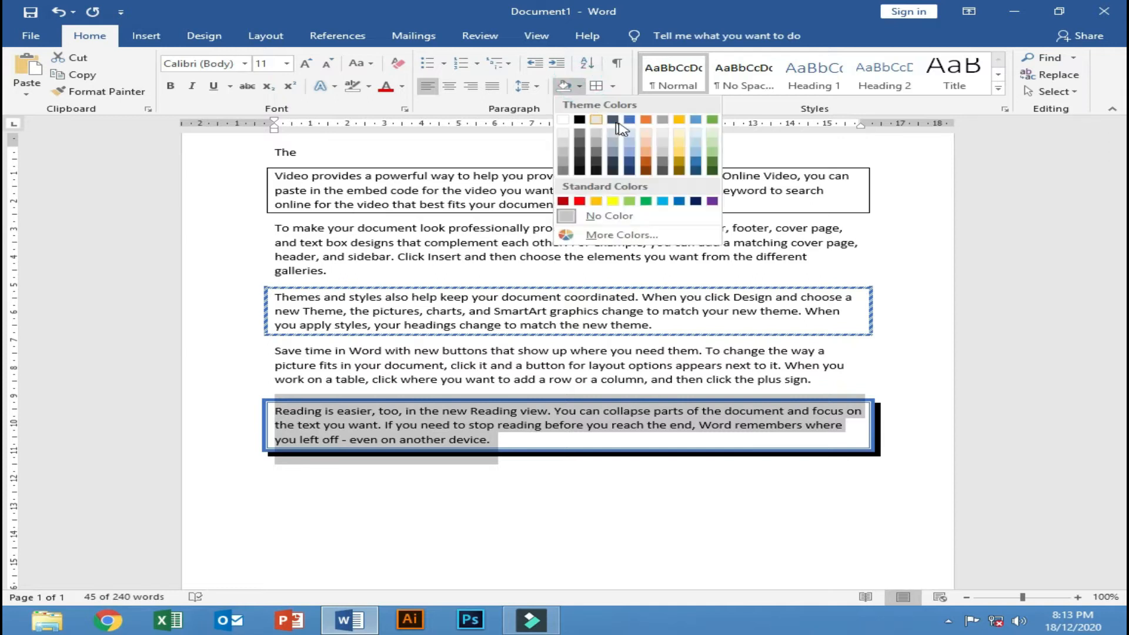
pyautogui.click(631, 153)
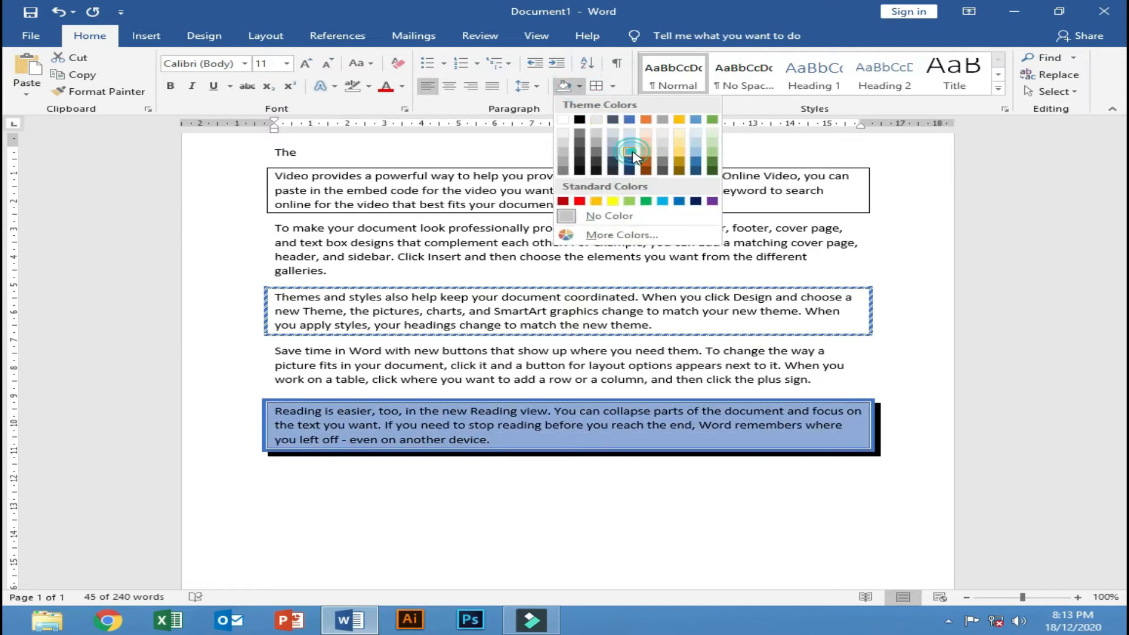
# Delete all of the formatted sample text from the document.
pyautogui.click(634, 323)
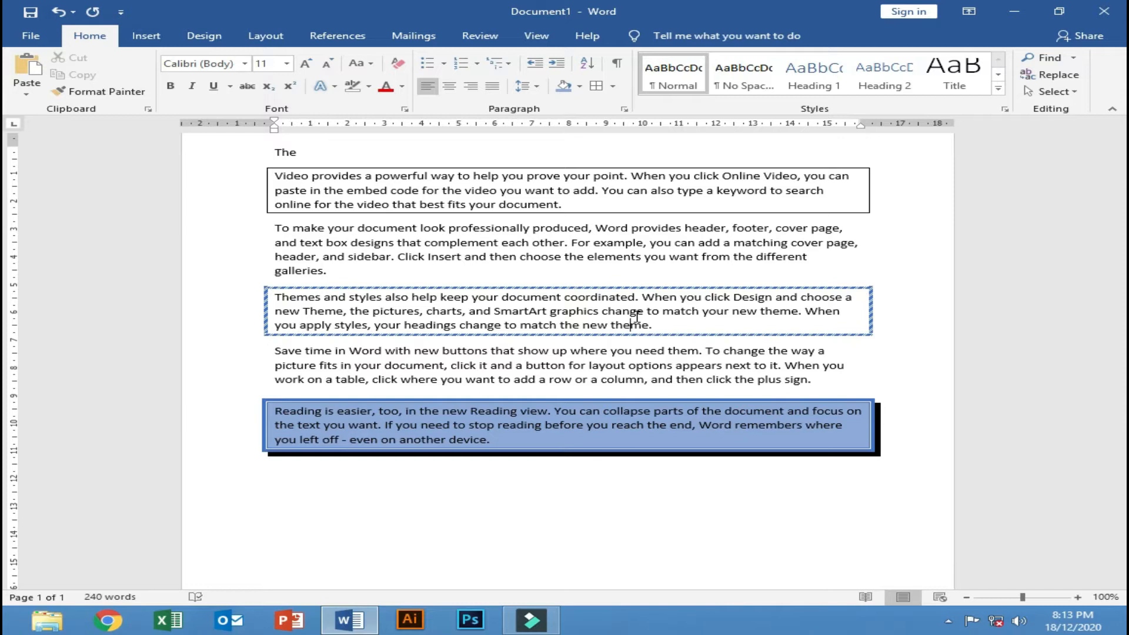
pyautogui.scroll(2, 635, 318)
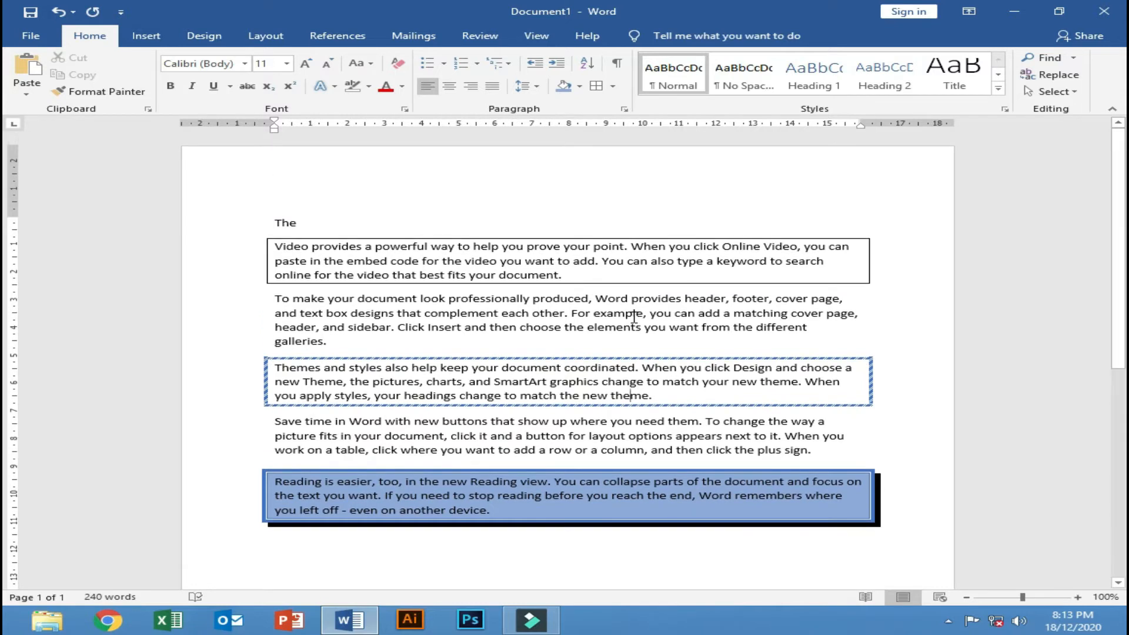
pyautogui.hotkey('ctrl', 'a')
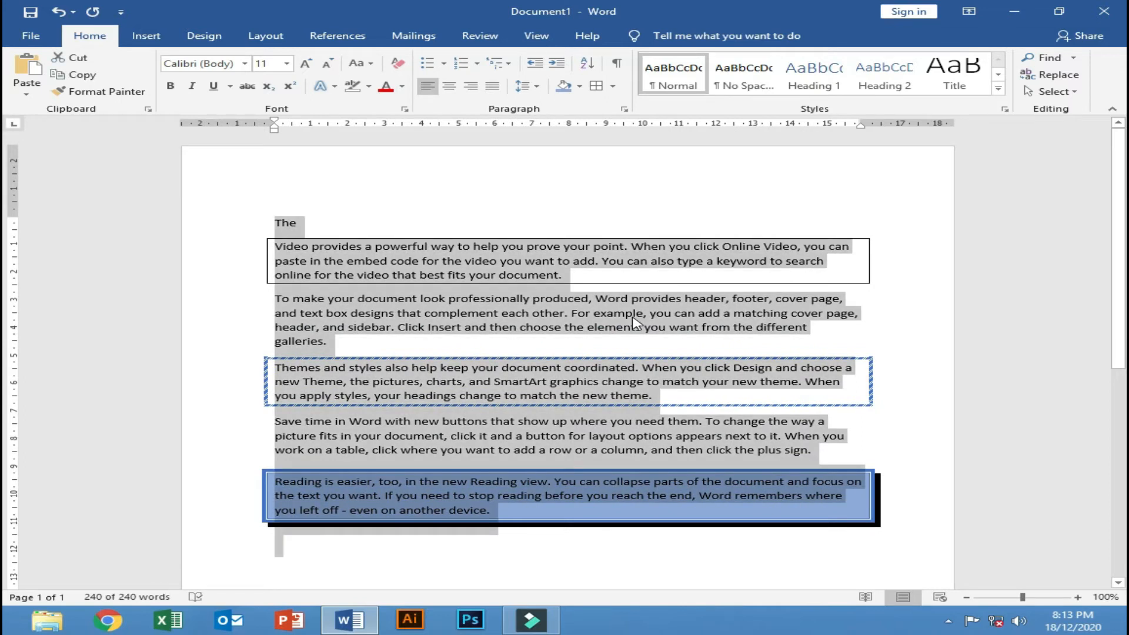
pyautogui.press('Delete')
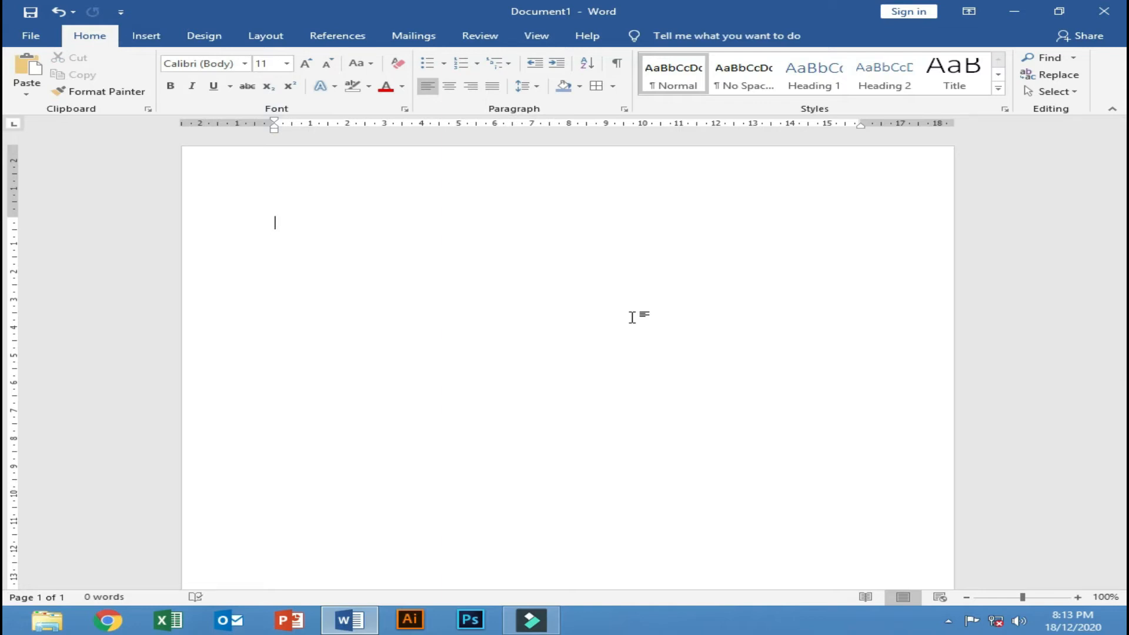
# Look through the available bullet, numbering and multilevel list formats.
pyautogui.click(444, 65)
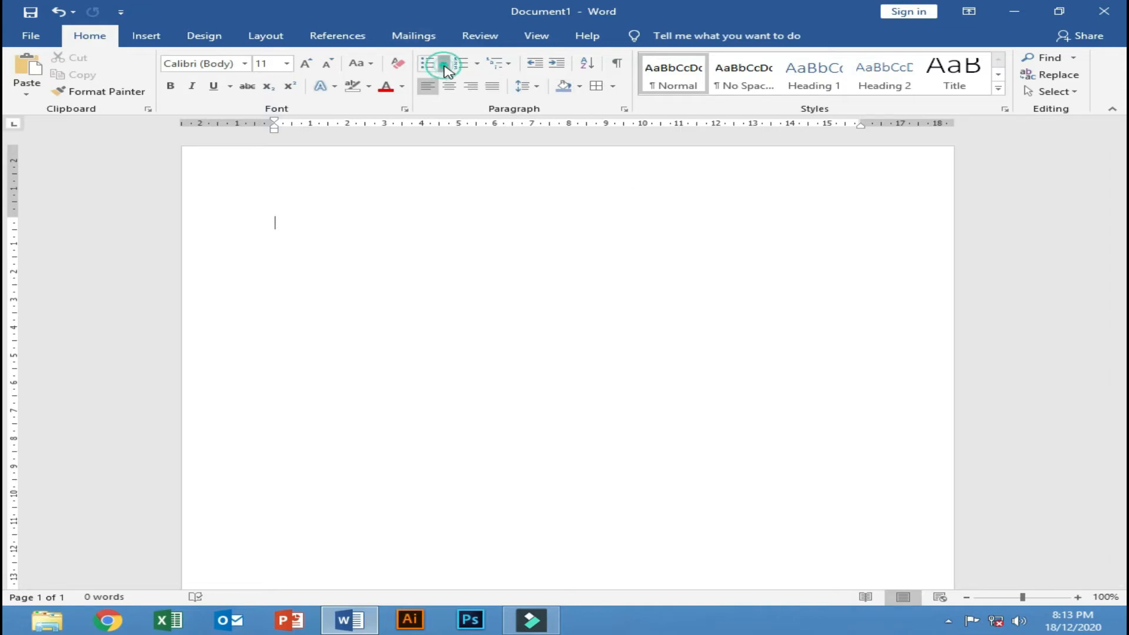
pyautogui.click(477, 65)
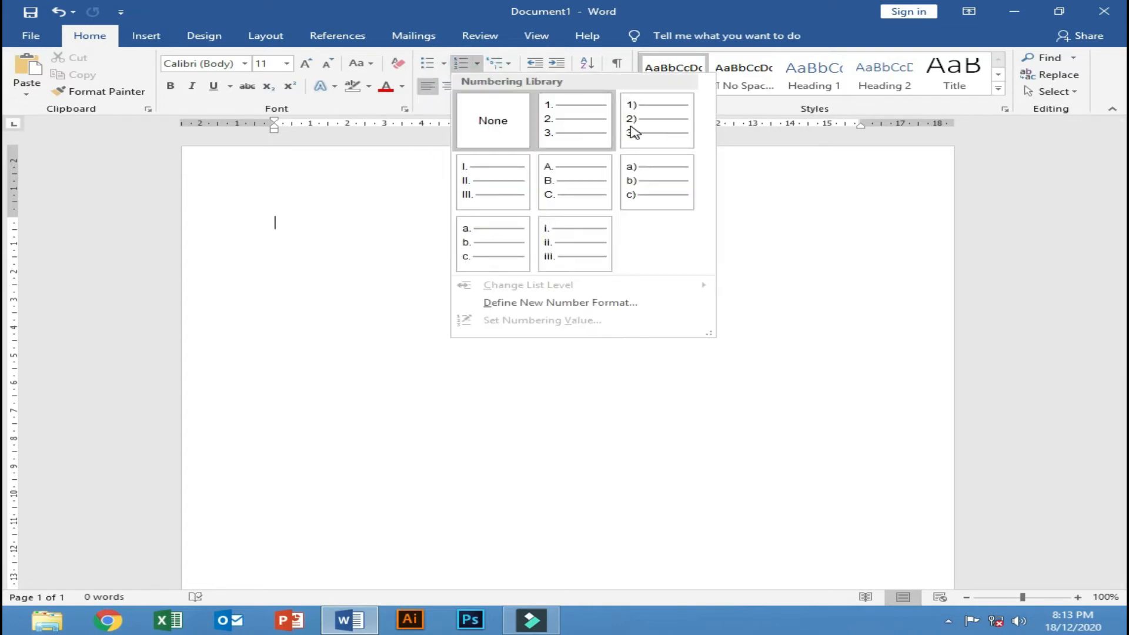
pyautogui.click(499, 62)
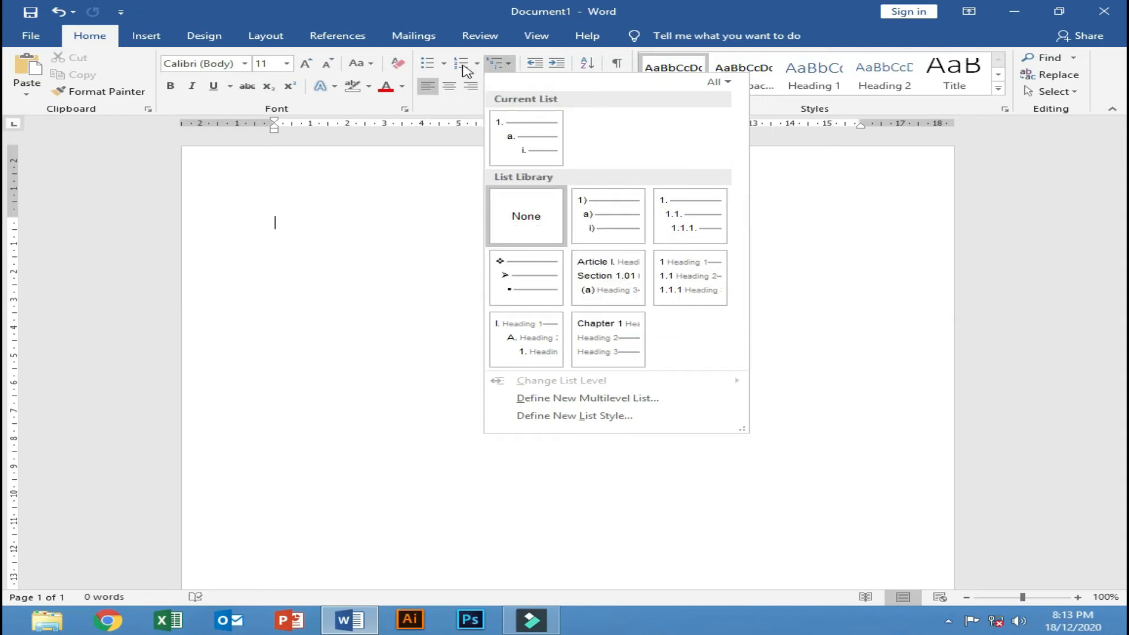
# Create a list with solid round bullets containing the items One and Two.
pyautogui.click(444, 66)
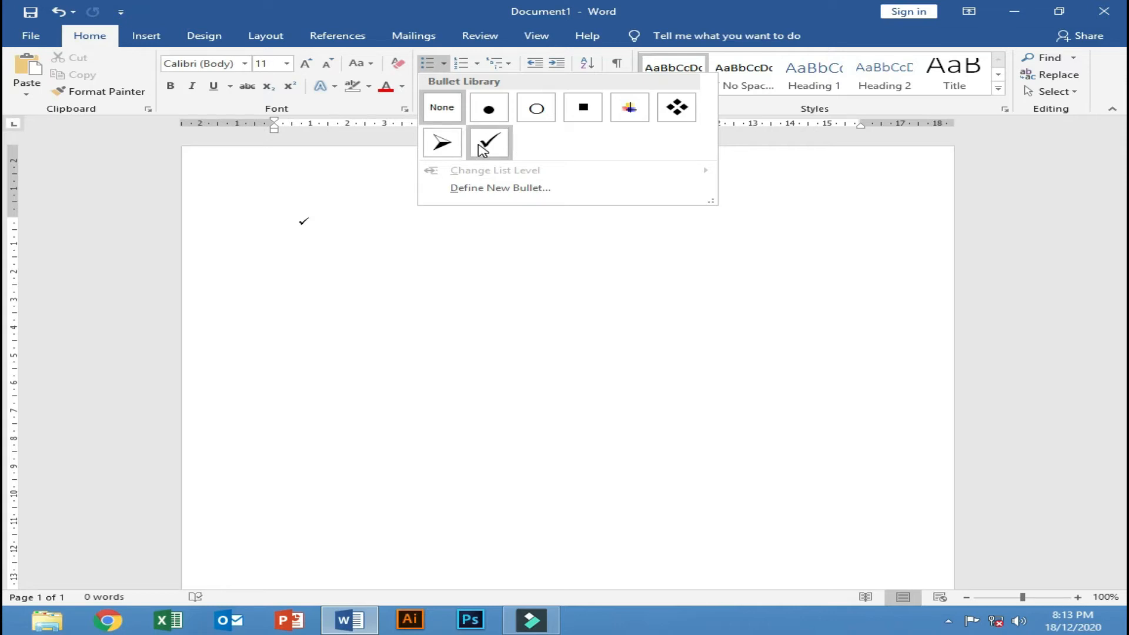
pyautogui.click(489, 109)
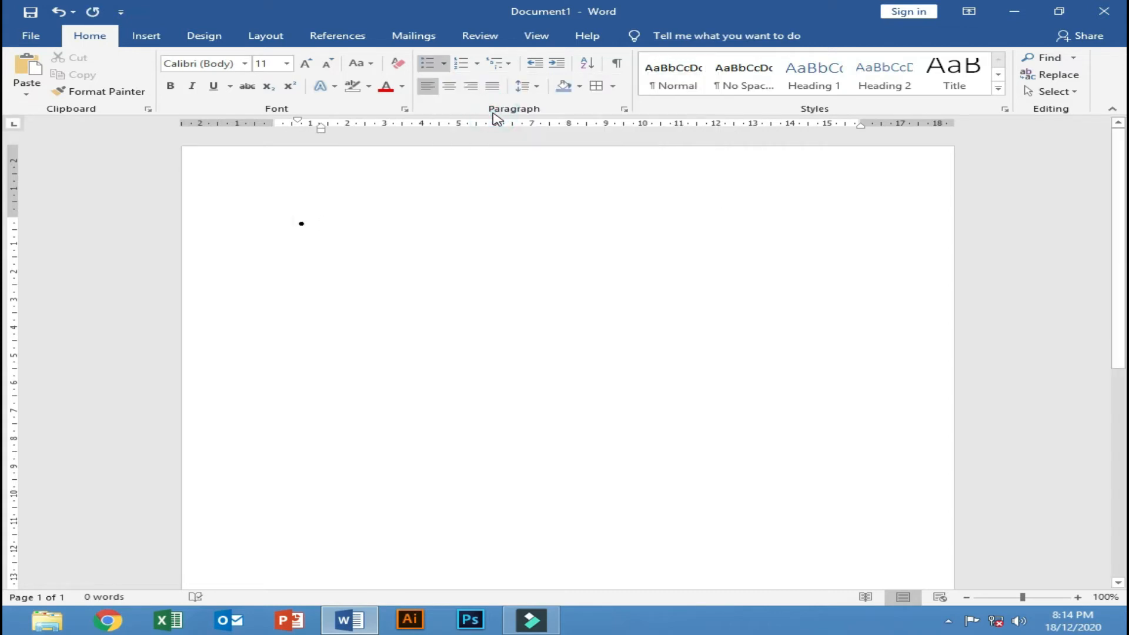
pyautogui.write('one')
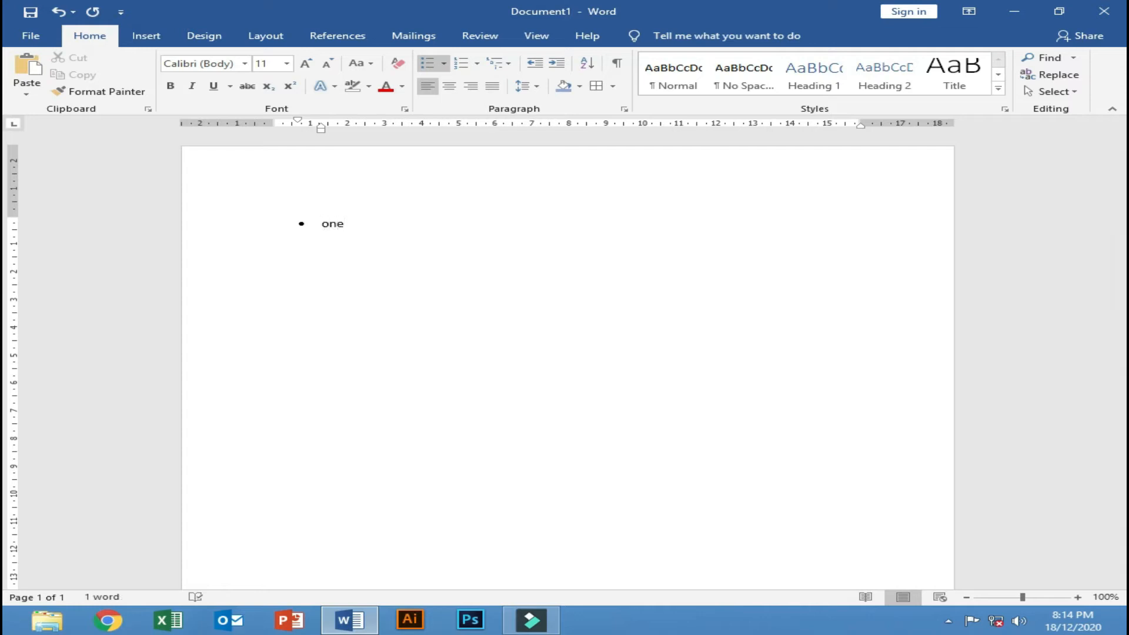
pyautogui.press('Return')
pyautogui.write('two')
pyautogui.press('Return')
pyautogui.press('Return')
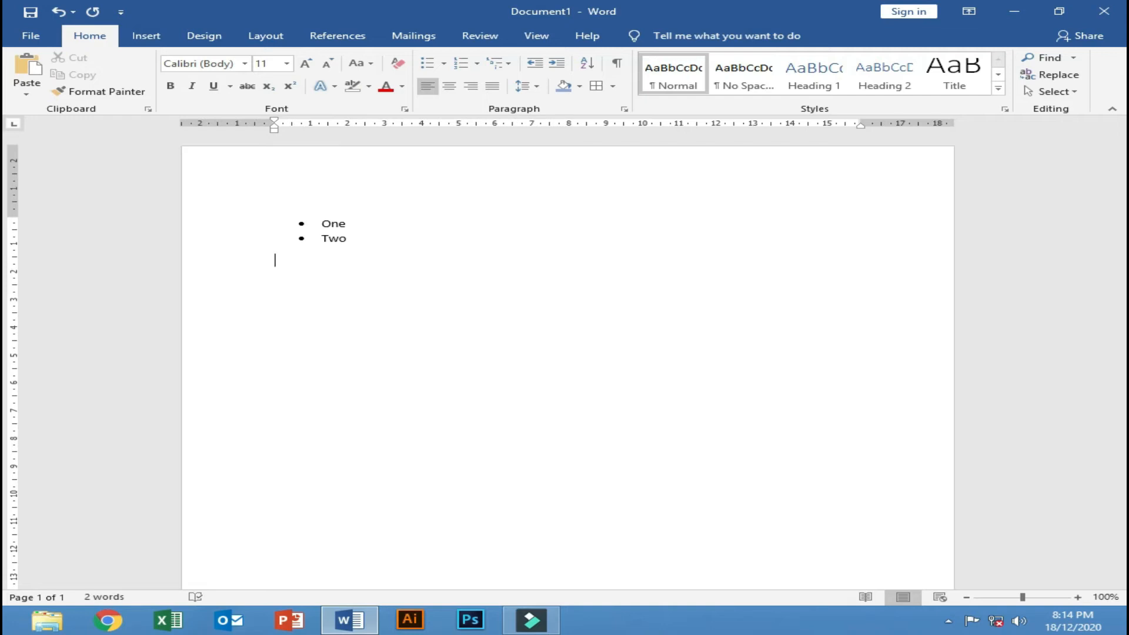
pyautogui.press('BackSpace')
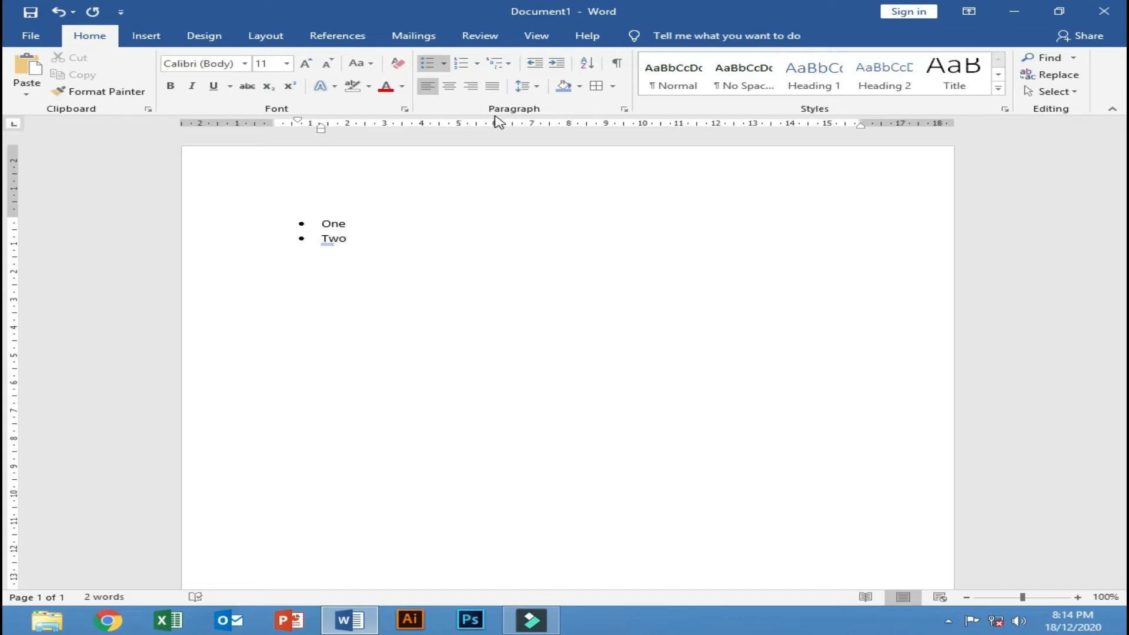
# Extend the bulleted list with six empty items below Two.
pyautogui.press('Return')
pyautogui.press('Return')
pyautogui.press('Return')
pyautogui.press('Return')
pyautogui.press('Return')
# Define the heart from the Symbol font, character code 169, as a new bullet and apply it to the whole list.
pyautogui.hotkey('ctrl', 'a')
pyautogui.click(445, 63)
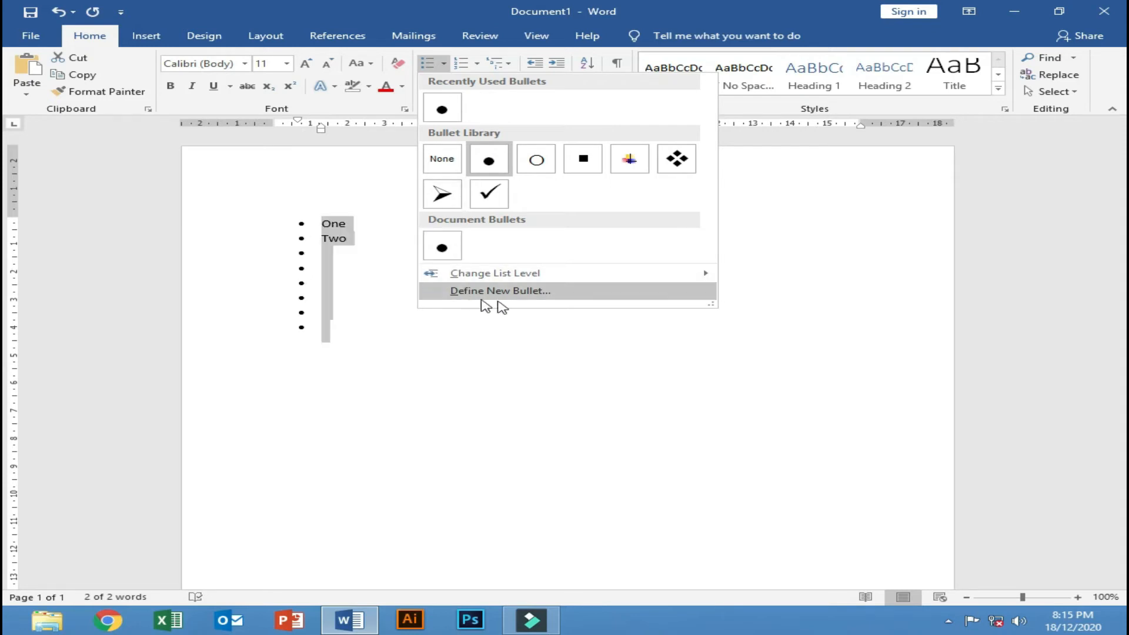
pyautogui.click(540, 293)
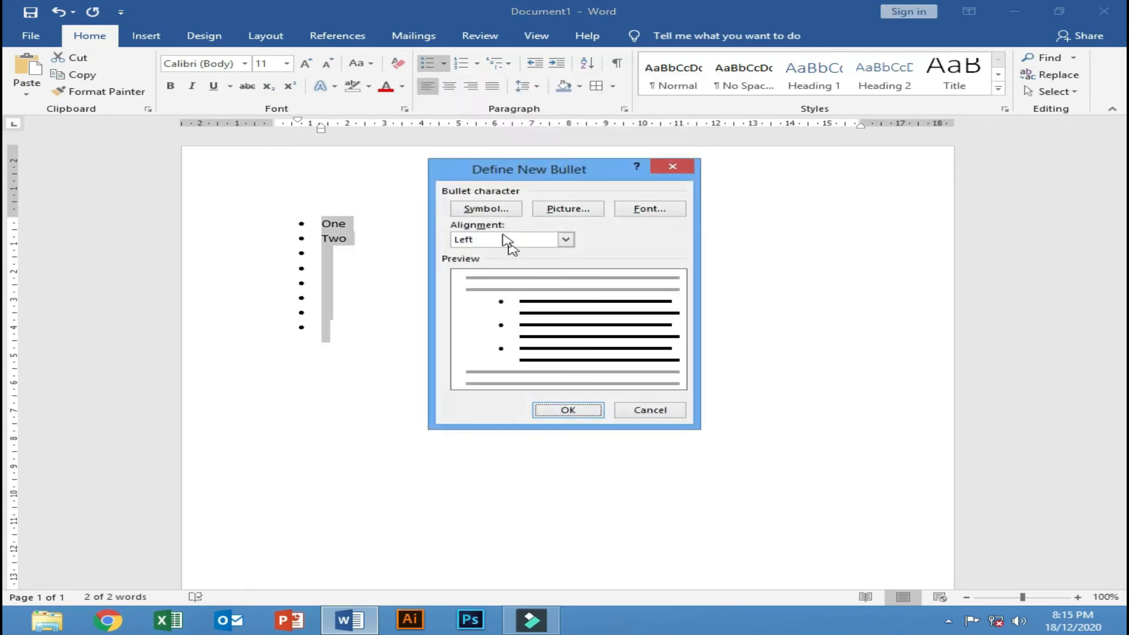
pyautogui.click(499, 213)
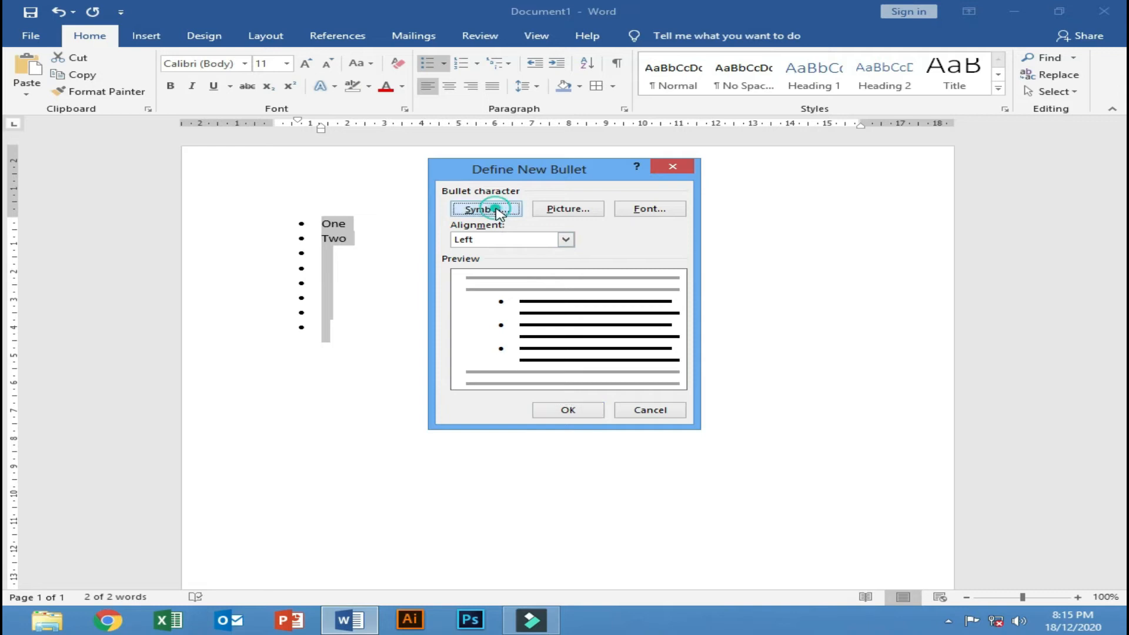
pyautogui.click(800, 223)
pyautogui.click(802, 224)
pyautogui.click(800, 223)
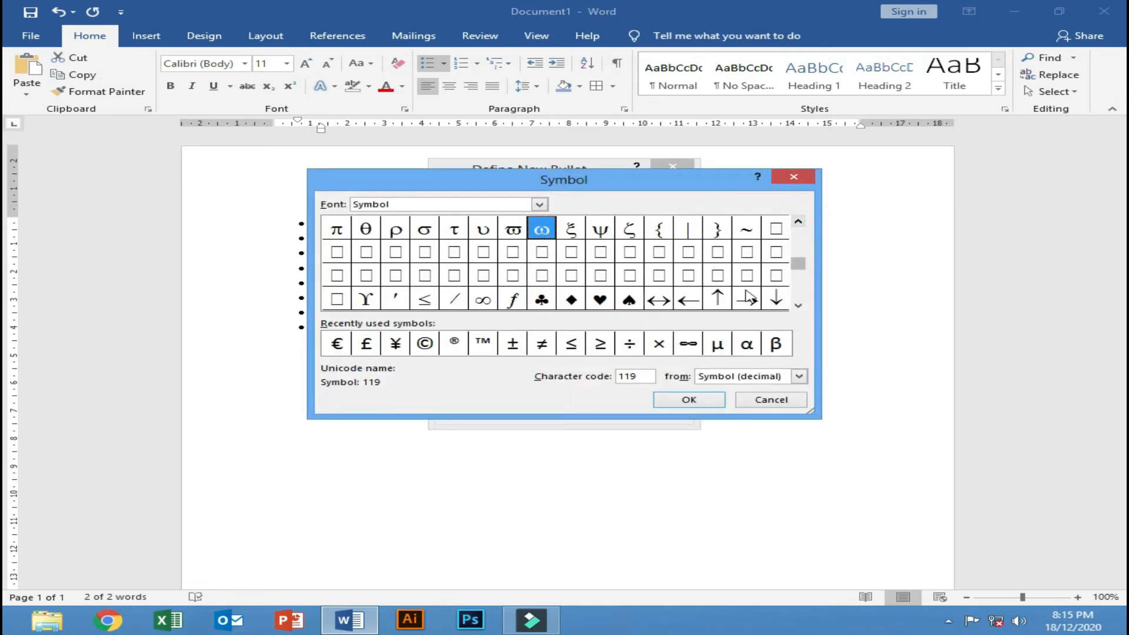
pyautogui.click(604, 300)
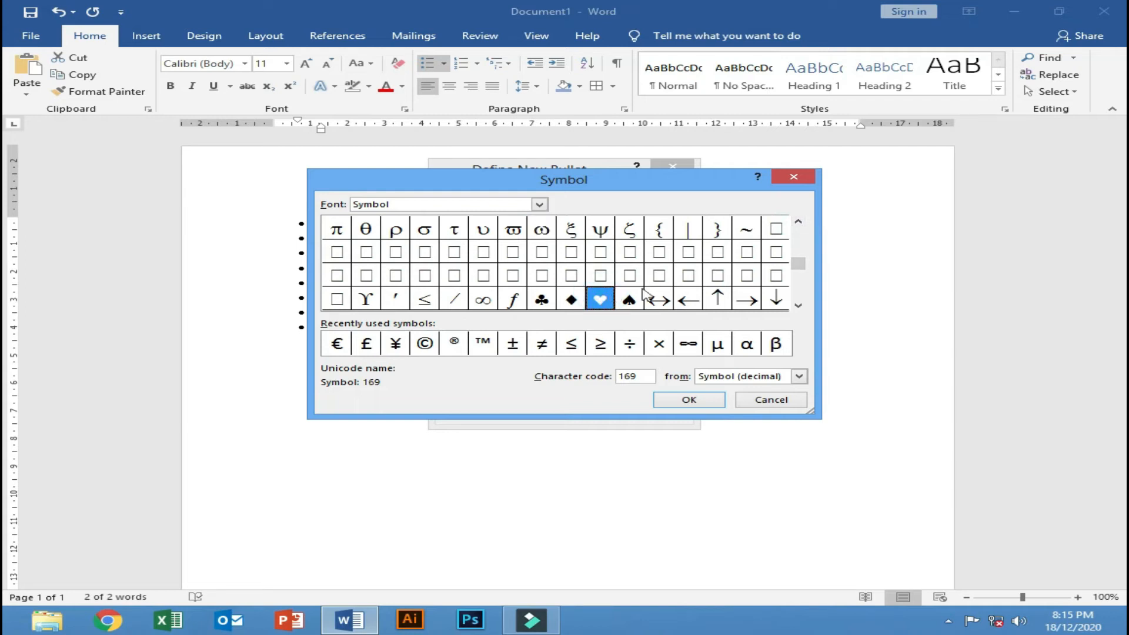
pyautogui.click(671, 400)
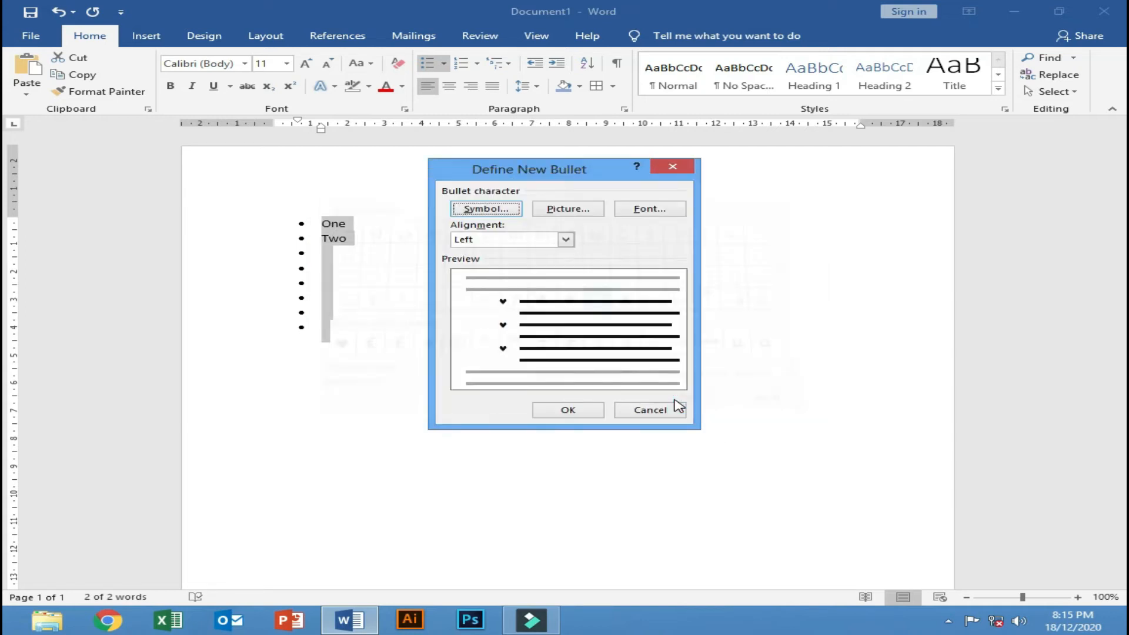
pyautogui.click(568, 410)
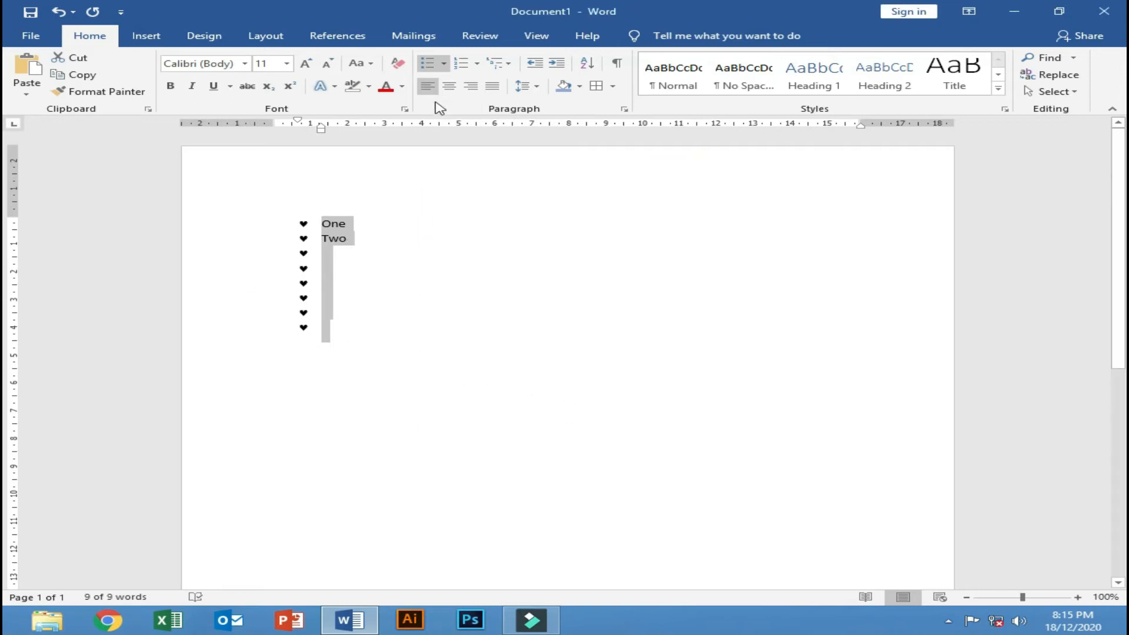
# Change the whole list from heart bullets to the 1. 2. 3. number format.
pyautogui.click(444, 63)
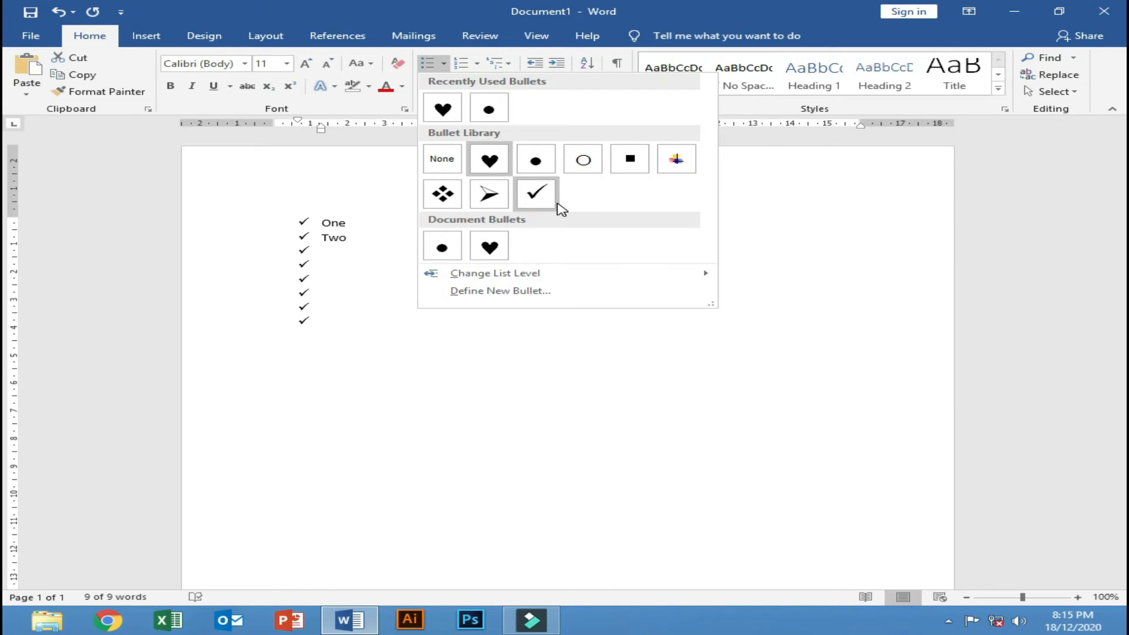
pyautogui.click(479, 66)
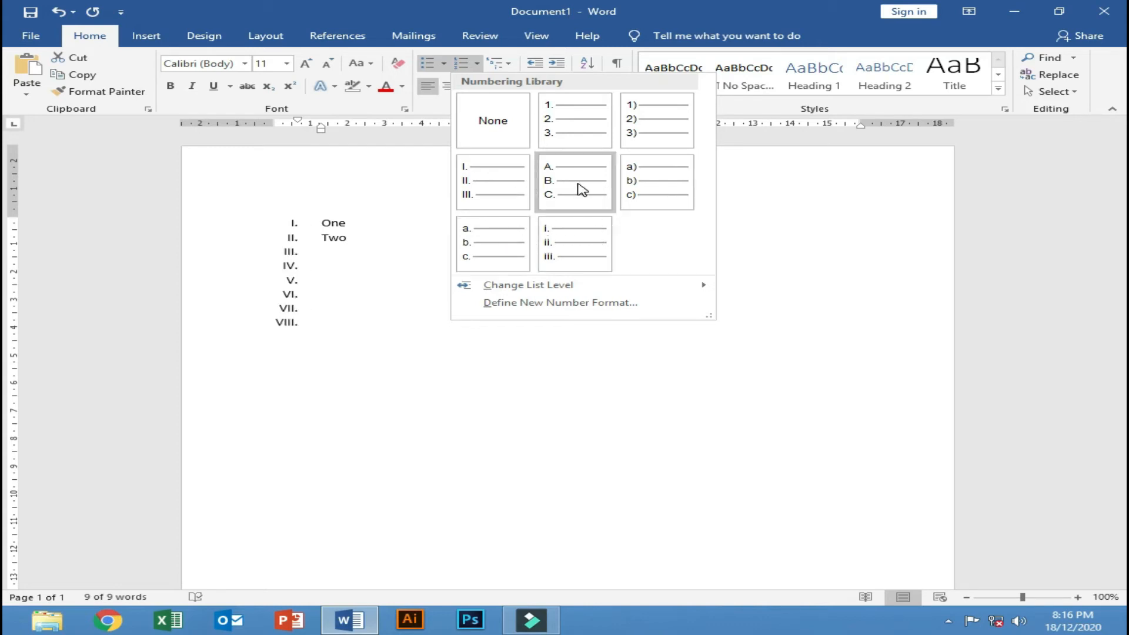
pyautogui.click(591, 126)
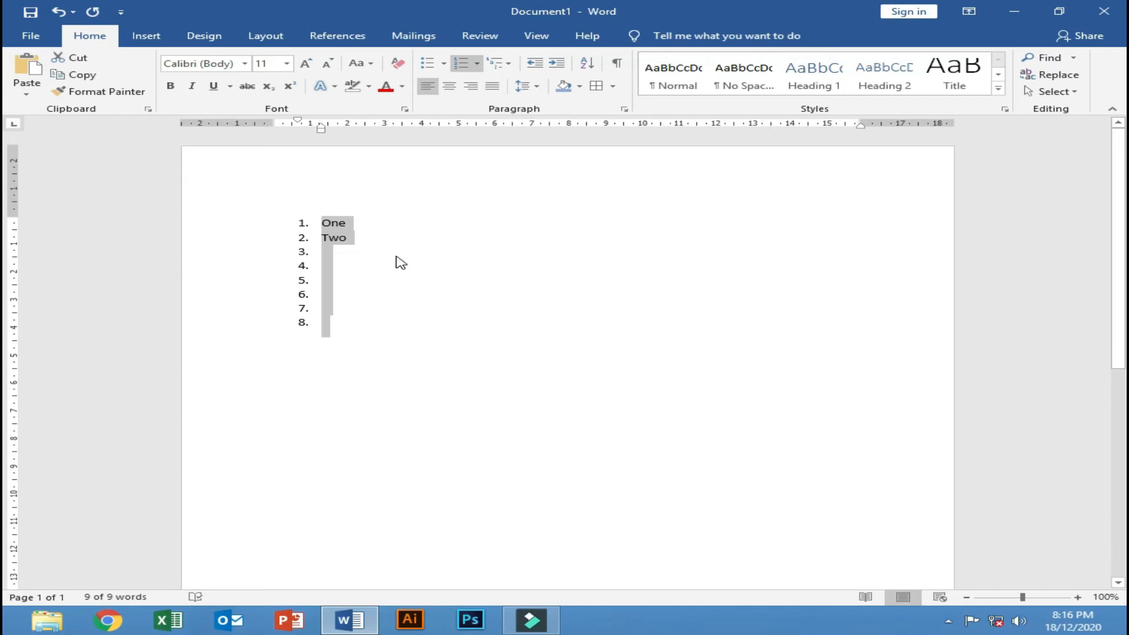
# Delete the numbered list and remove the leftover number and indent from the empty line.
pyautogui.press('BackSpace')
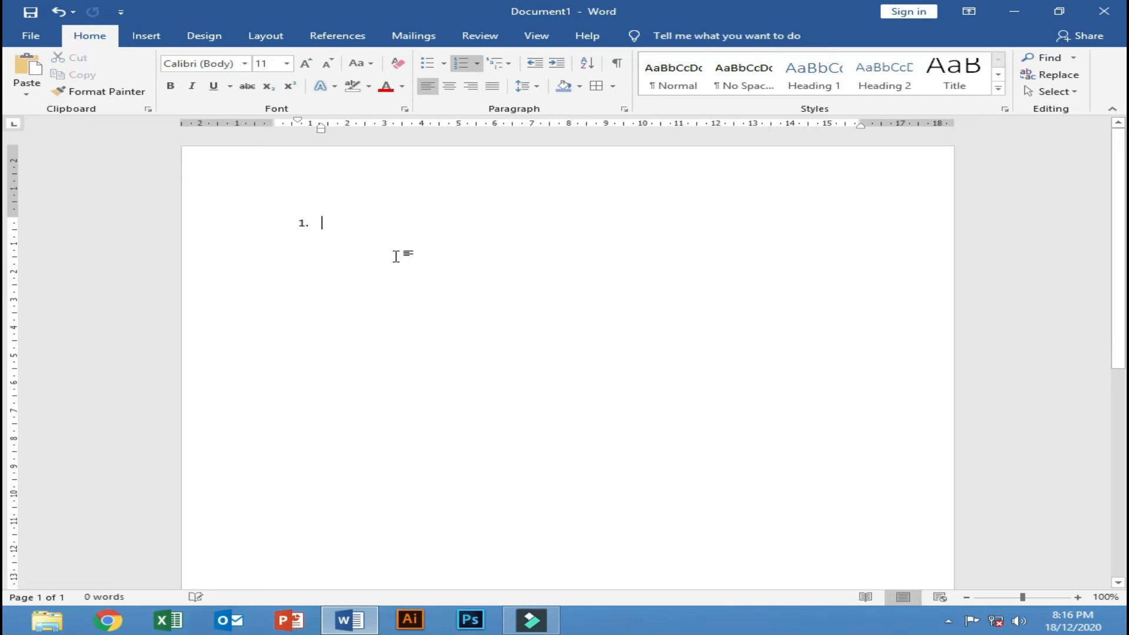
pyautogui.press('BackSpace')
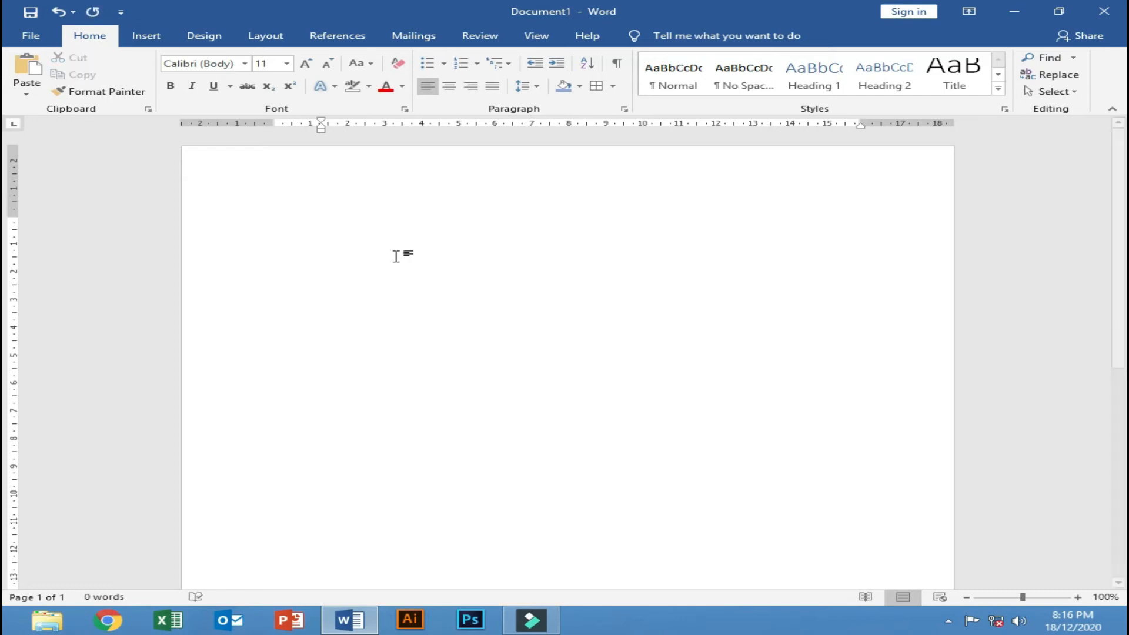
pyautogui.press('BackSpace')
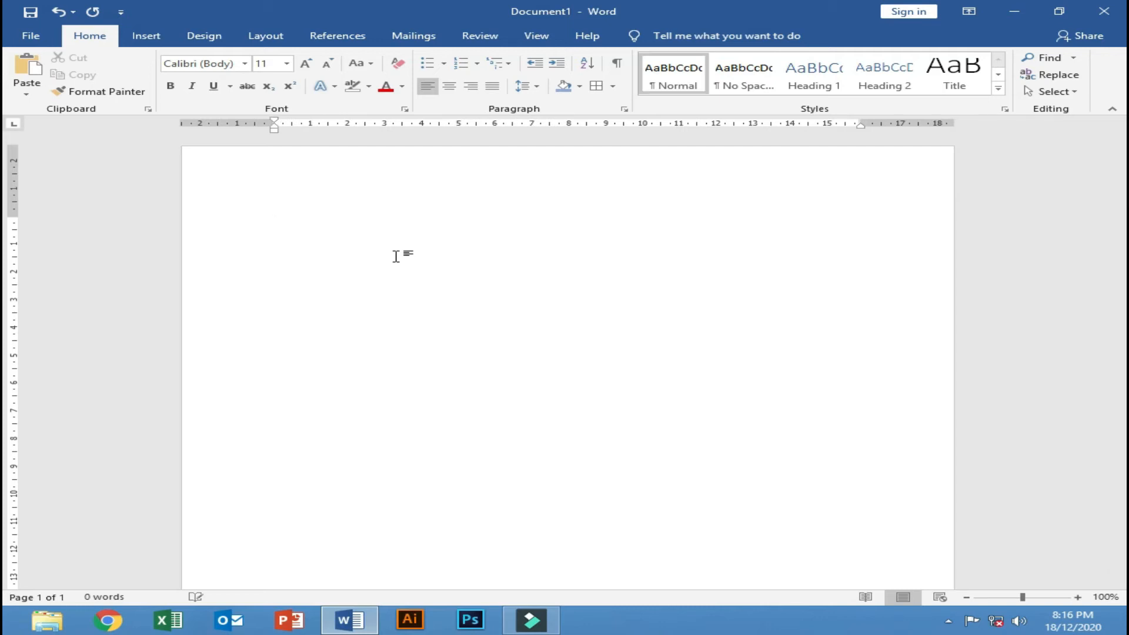
# Start a multilevel list in the 1) a) i) format with "Ram stand for?" as the first question.
pyautogui.click(499, 65)
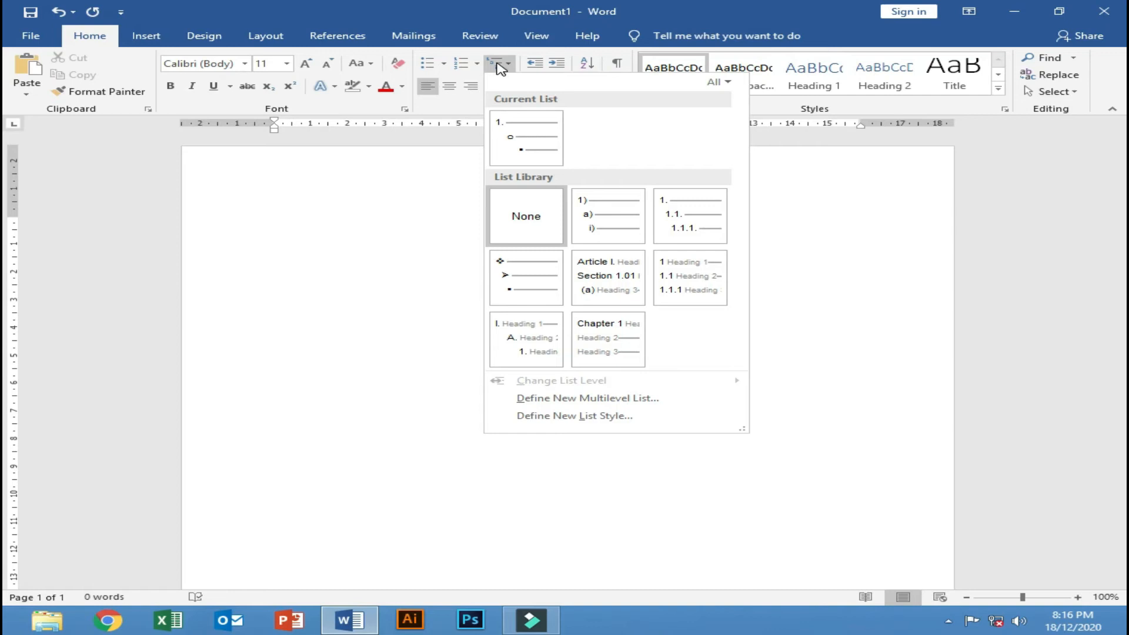
pyautogui.moveTo(595, 213)
pyautogui.click(617, 219)
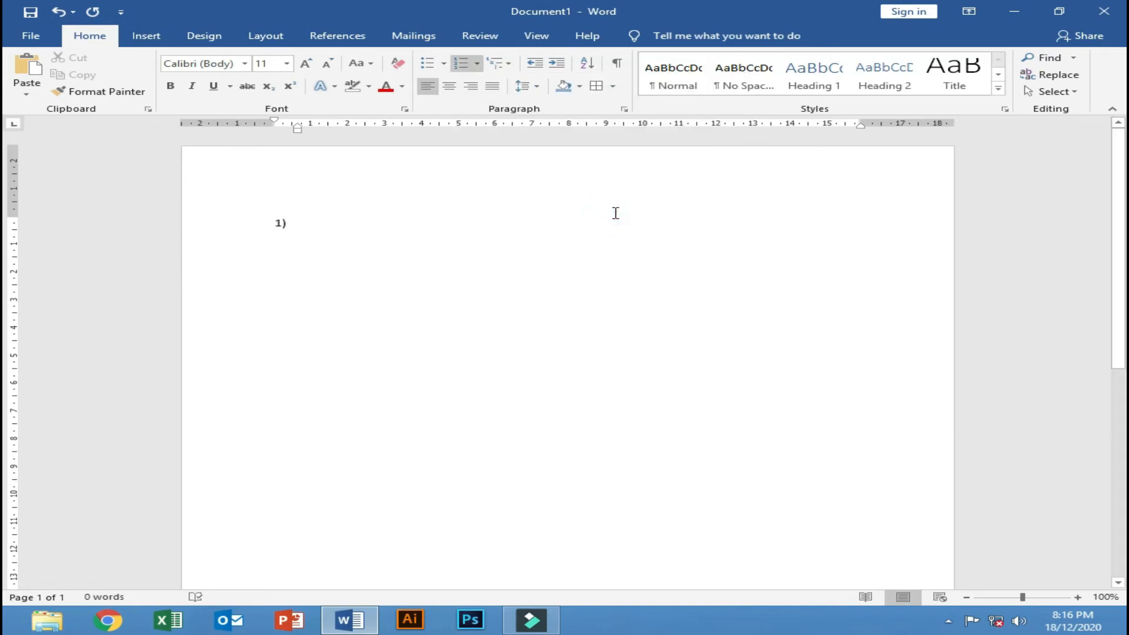
pyautogui.write('ram stan')
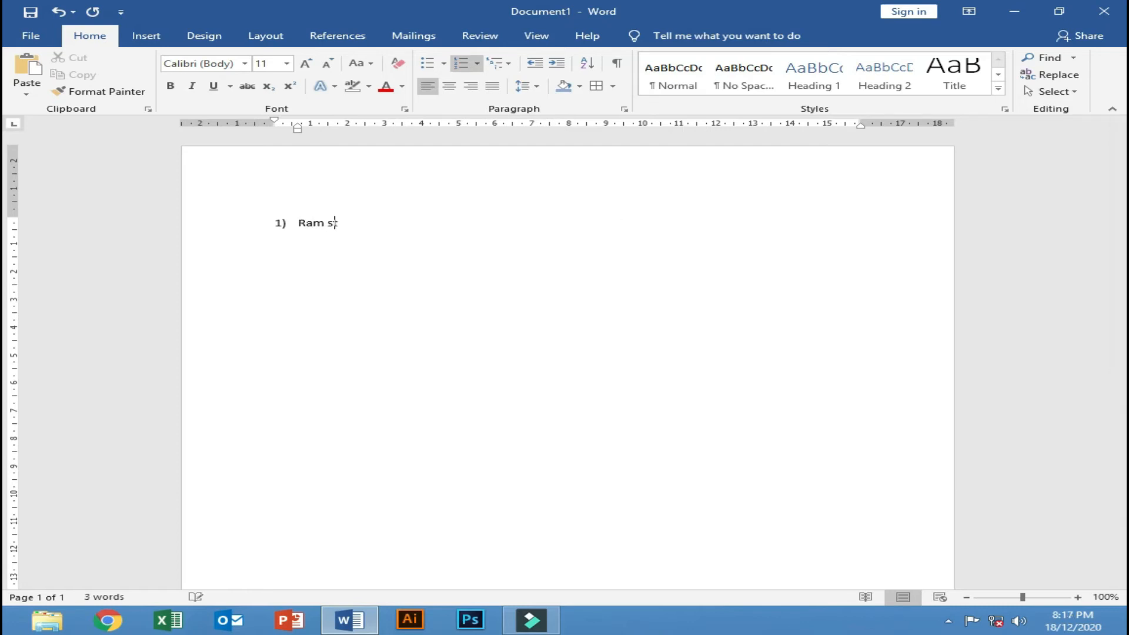
pyautogui.write('d for?')
pyautogui.press('Return')
# Add the second-level answers A, B, C and D under the first question.
pyautogui.press('Tab')
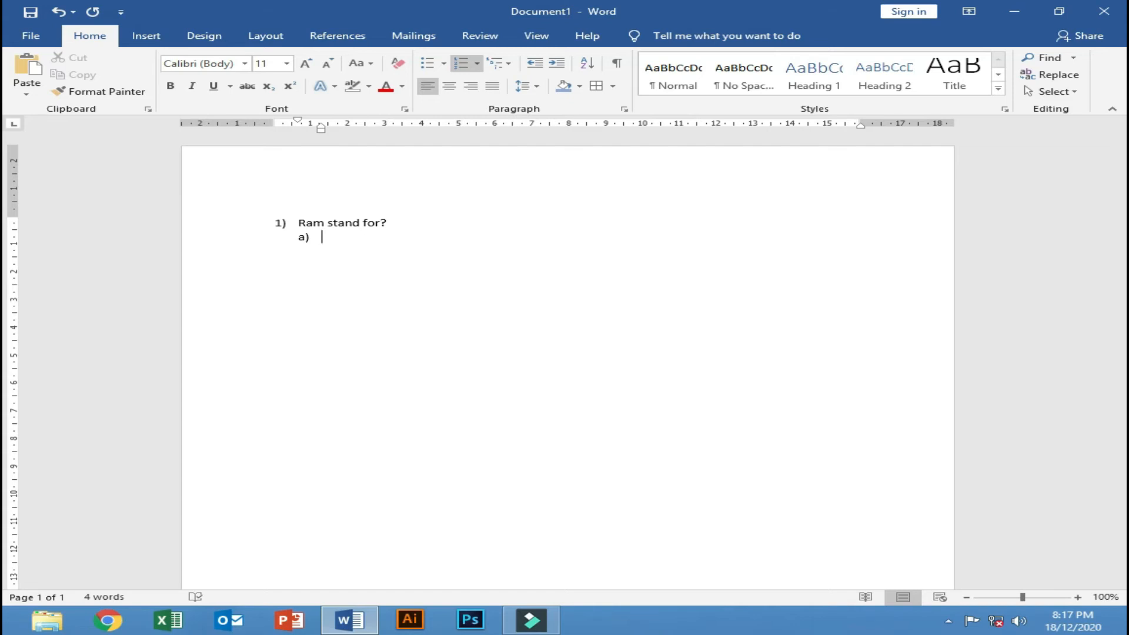
pyautogui.write('a')
pyautogui.press('Return')
pyautogui.write('b')
pyautogui.press('Return')
pyautogui.write('c')
pyautogui.press('Return')
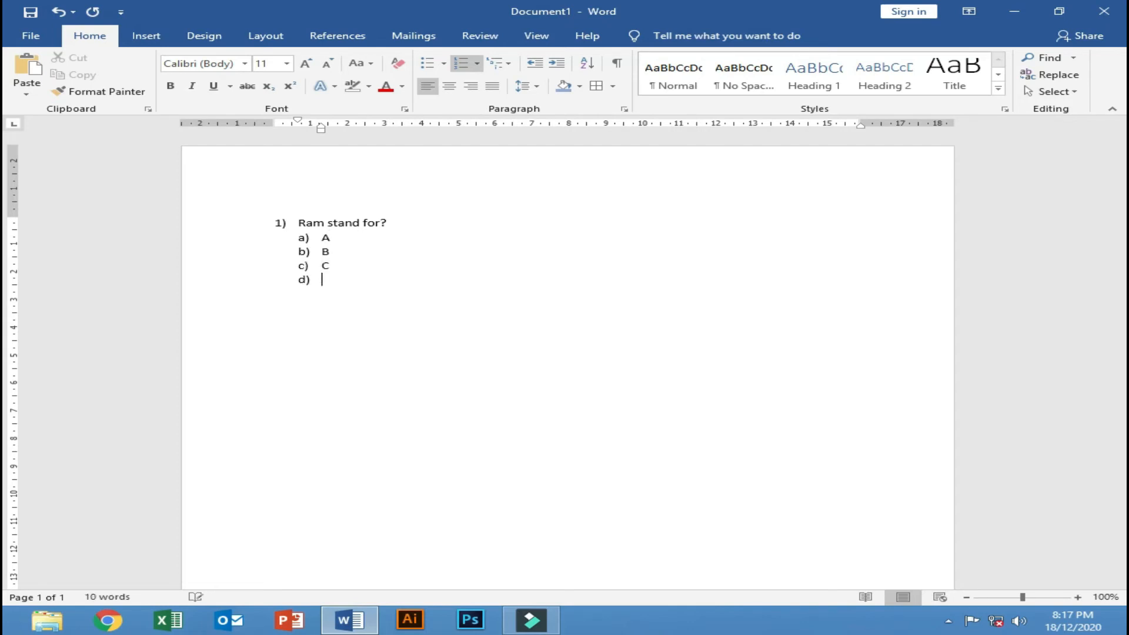
pyautogui.write('d')
# Return to the first list level and add the second question "Rom stand for?".
pyautogui.press('Return')
pyautogui.hotkey('shift', 'Tab')
pyautogui.write('Rom sta')
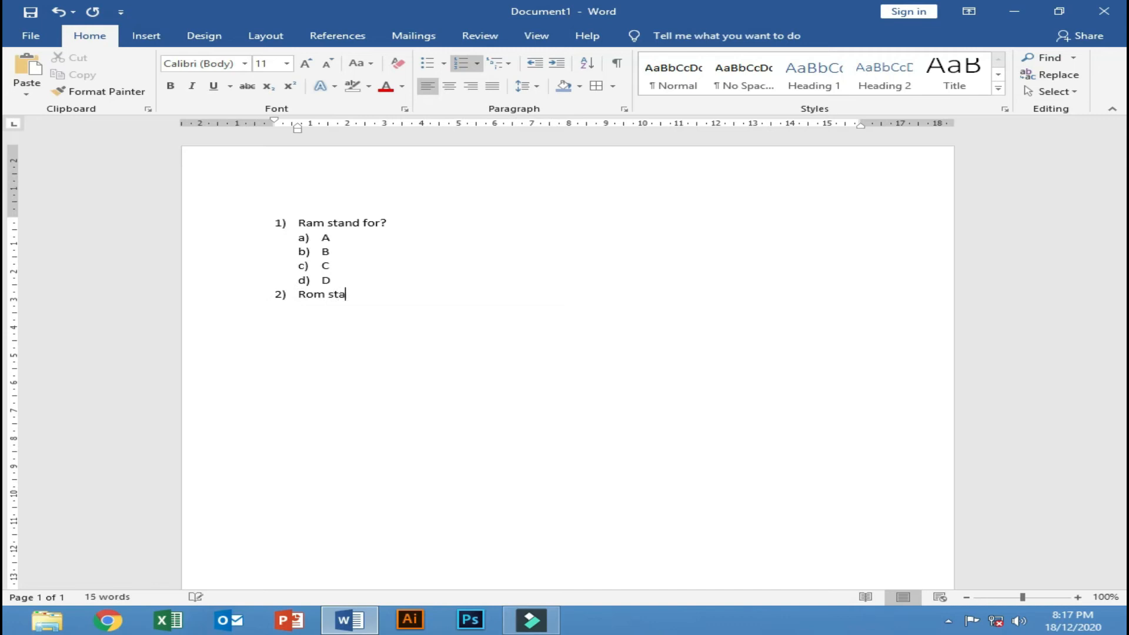
pyautogui.write('nd?')
pyautogui.press('BackSpace')
pyautogui.write('for?')
# Add four second-level answers under the second question, entering the letter A for each.
pyautogui.press('Return')
pyautogui.press('Tab')
pyautogui.write('A')
pyautogui.press('Return')
pyautogui.write('A')
pyautogui.press('Return')
pyautogui.write('A')
pyautogui.press('Return')
pyautogui.write('a')
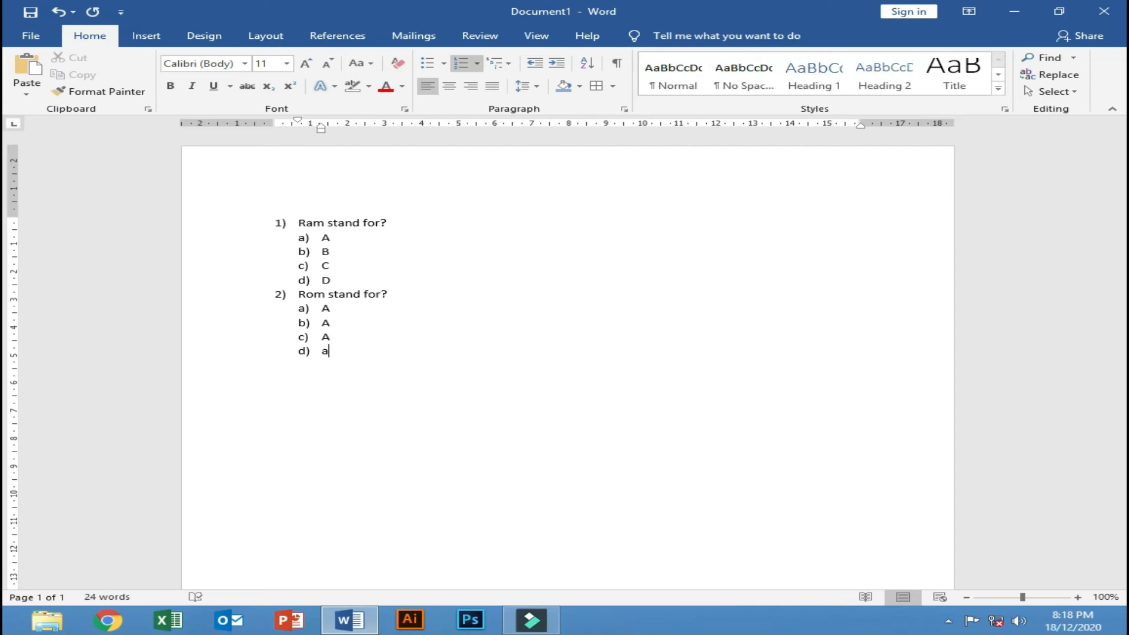
# Delete the whole multilevel list and remove the leftover number from the empty line.
pyautogui.press('Return')
pyautogui.hotkey('shift', 'Tab')
pyautogui.hotkey('ctrl', 'a')
pyautogui.press('Delete')
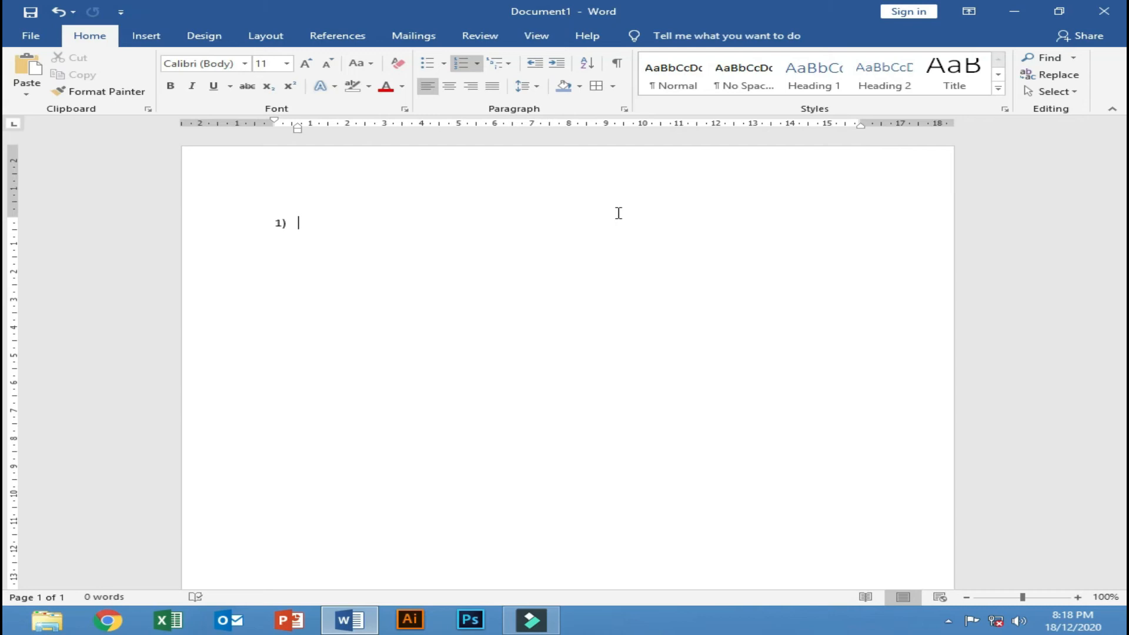
pyautogui.press('BackSpace')
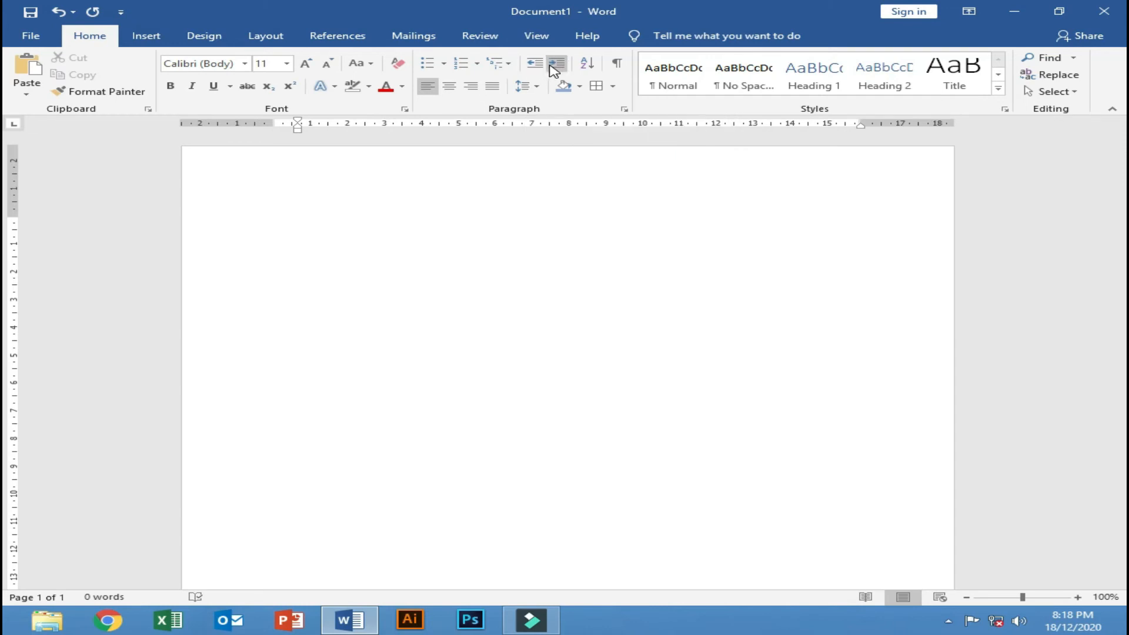
# Generate sample paragraphs in the empty document with the =rand() function.
pyautogui.write('=rand()')
pyautogui.press('Return')
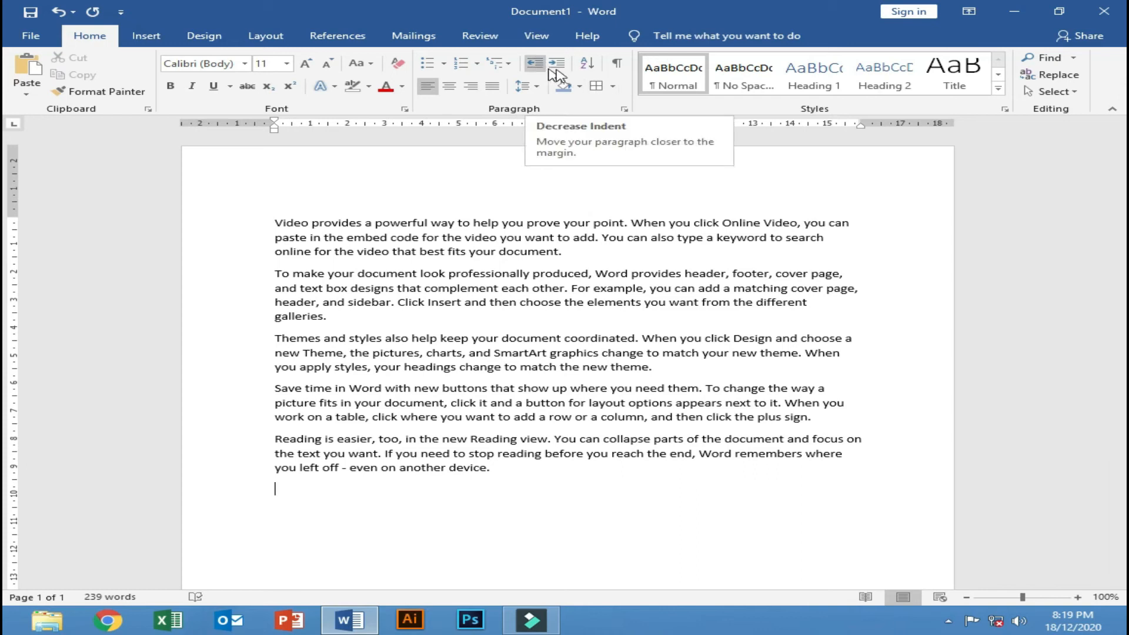
# Increase the first paragraph's left indent by three levels and decrease it by three levels back to the margin.
pyautogui.click(276, 217)
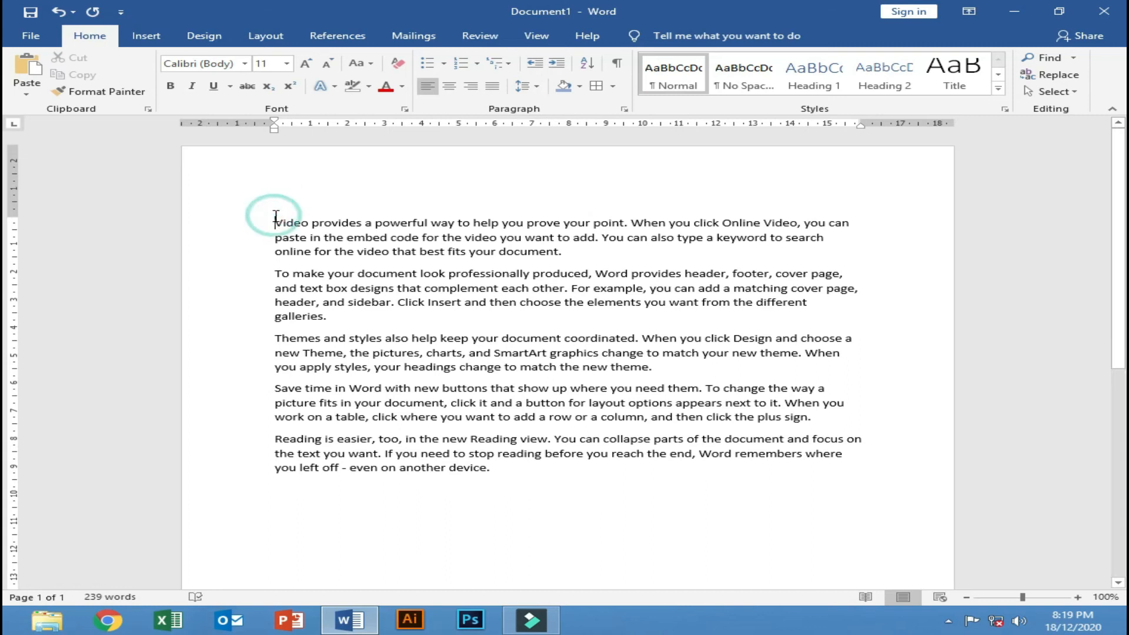
pyautogui.click(556, 65)
pyautogui.click(556, 65)
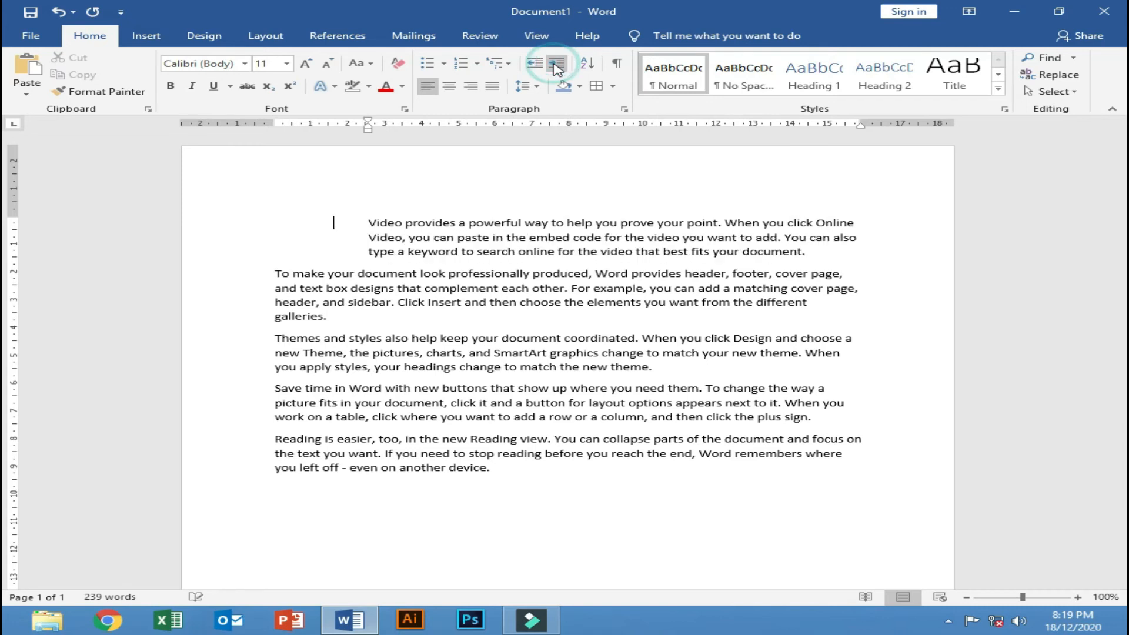
pyautogui.click(557, 64)
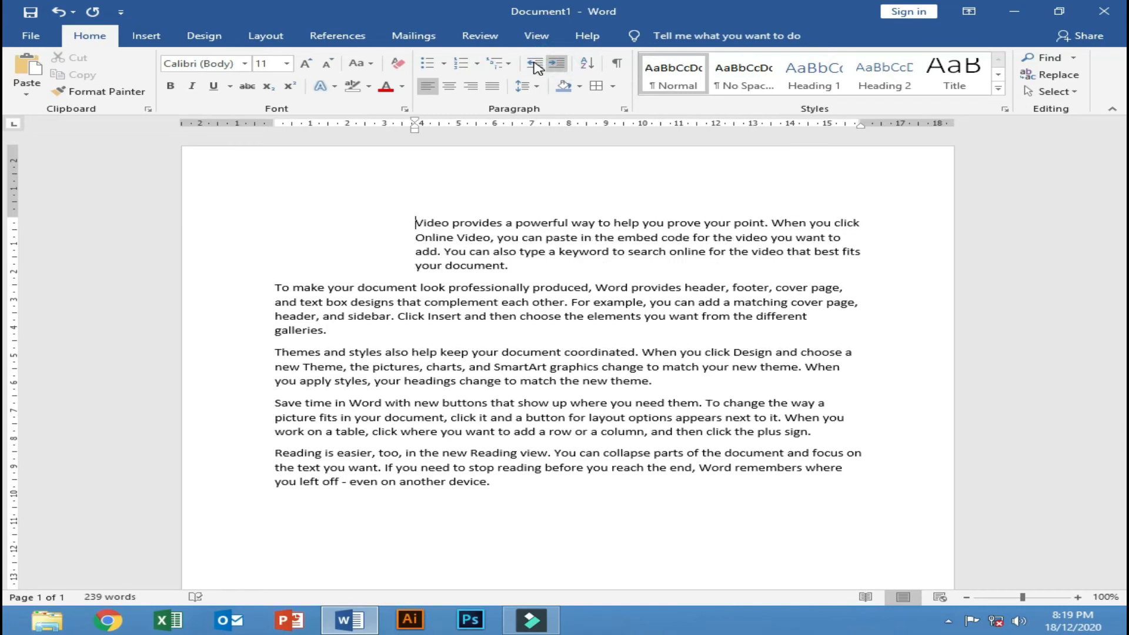
pyautogui.click(537, 66)
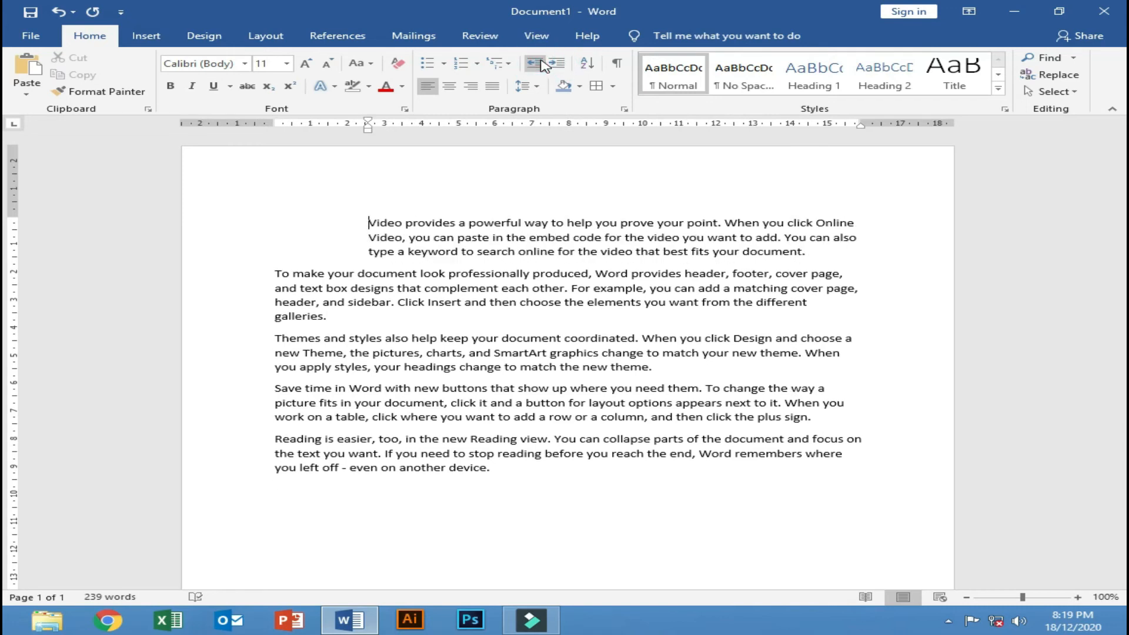
pyautogui.click(536, 64)
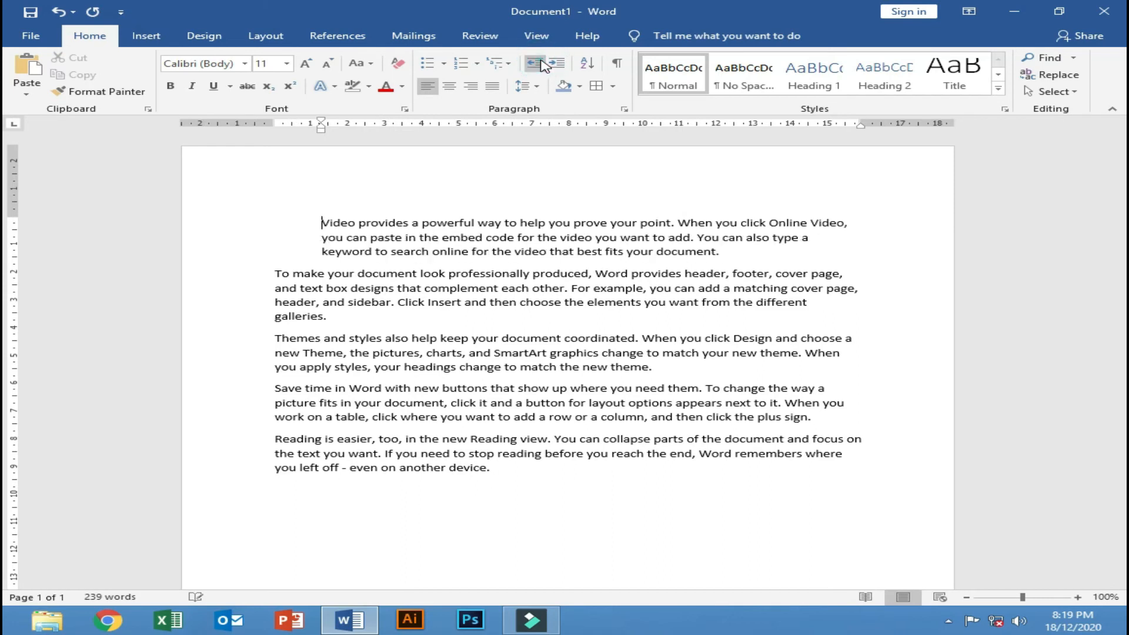
pyautogui.click(536, 65)
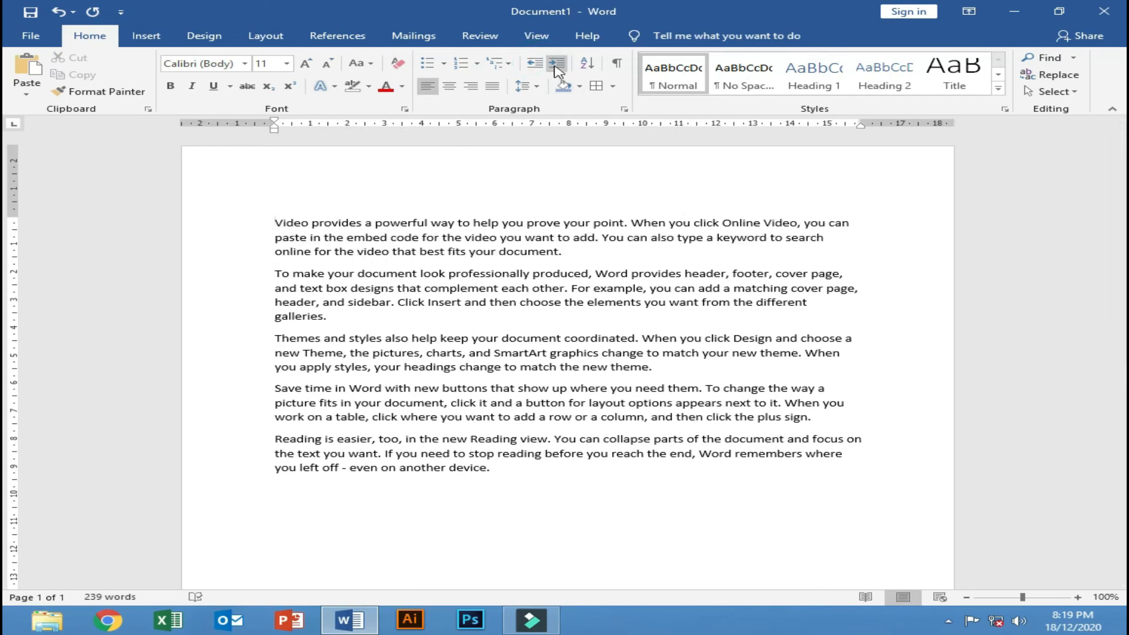
# Repeat the three-level indent increase on the first paragraph and step it back by three levels.
pyautogui.click(559, 68)
pyautogui.click(559, 67)
pyautogui.click(559, 68)
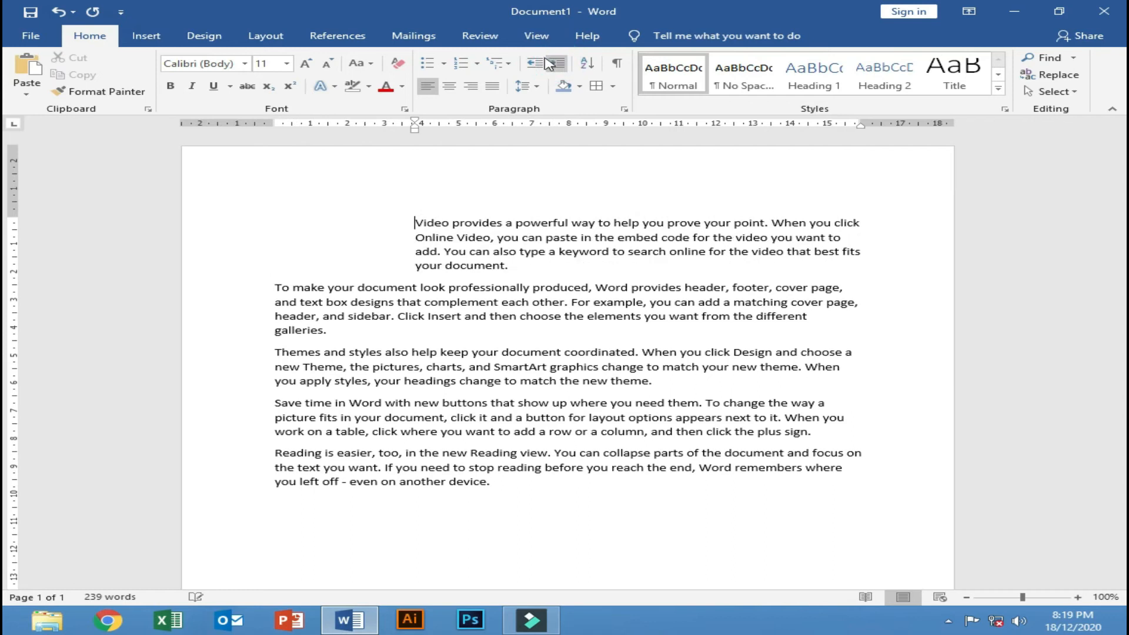
pyautogui.click(541, 63)
pyautogui.click(541, 63)
pyautogui.click(541, 63)
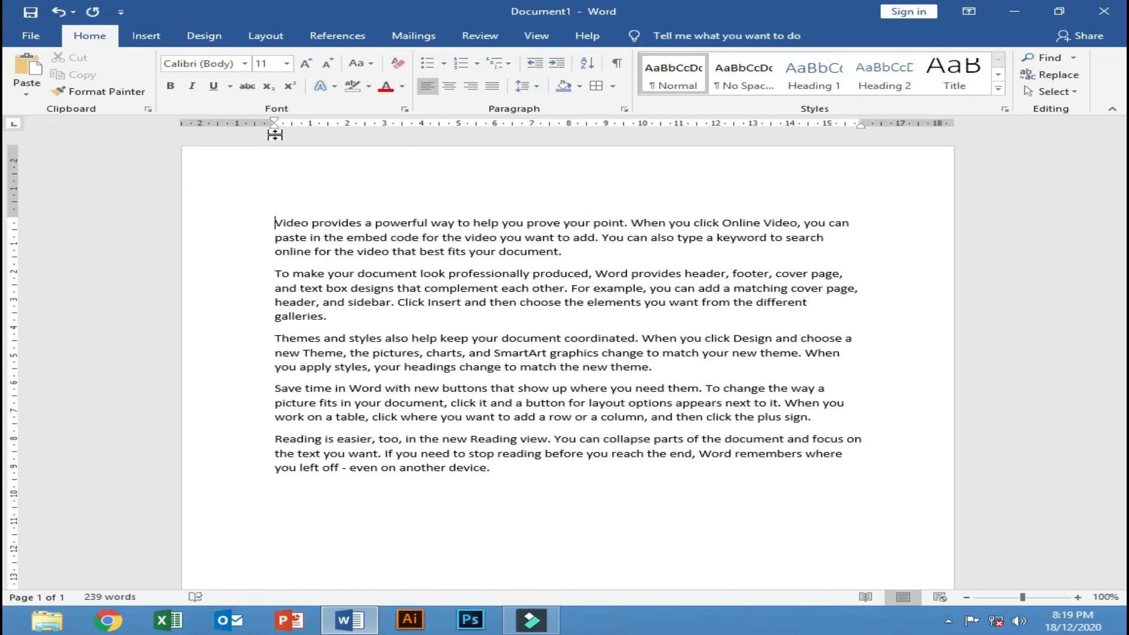
pyautogui.moveTo(275, 128)
pyautogui.mouseDown()
pyautogui.moveTo(464, 151)
pyautogui.moveTo(277, 169)
pyautogui.mouseUp()
pyautogui.moveTo(862, 125)
pyautogui.mouseDown()
pyautogui.moveTo(647, 158)
pyautogui.moveTo(868, 139)
pyautogui.mouseUp()
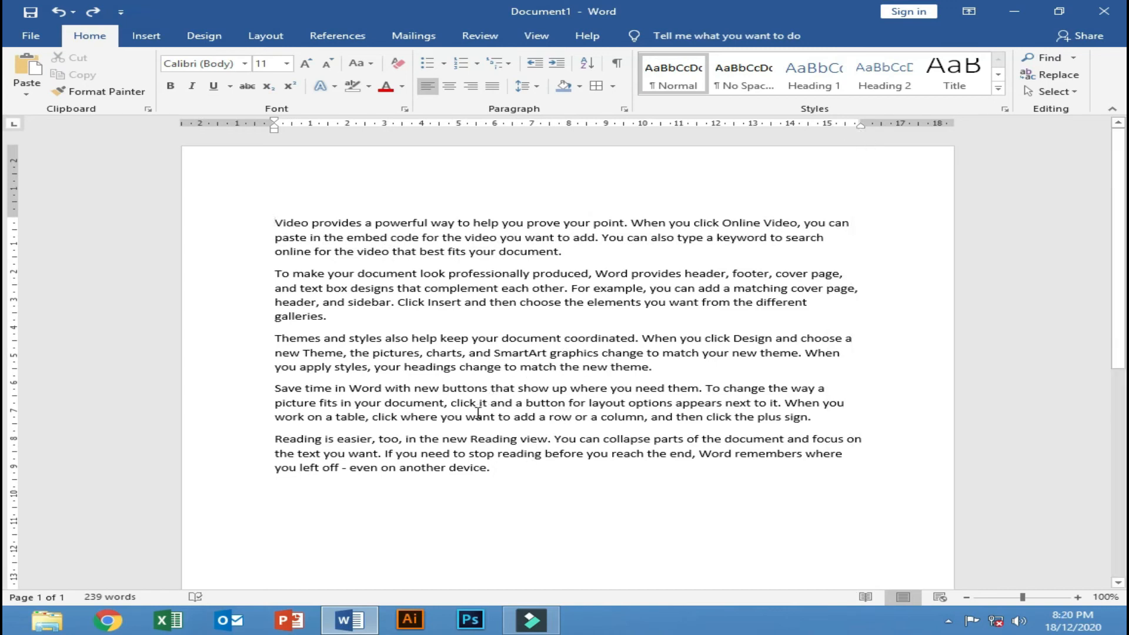
# Increase the indent of all five paragraphs by three levels and decrease it by three levels again.
pyautogui.moveTo(494, 469); pyautogui.dragTo(227, 213)
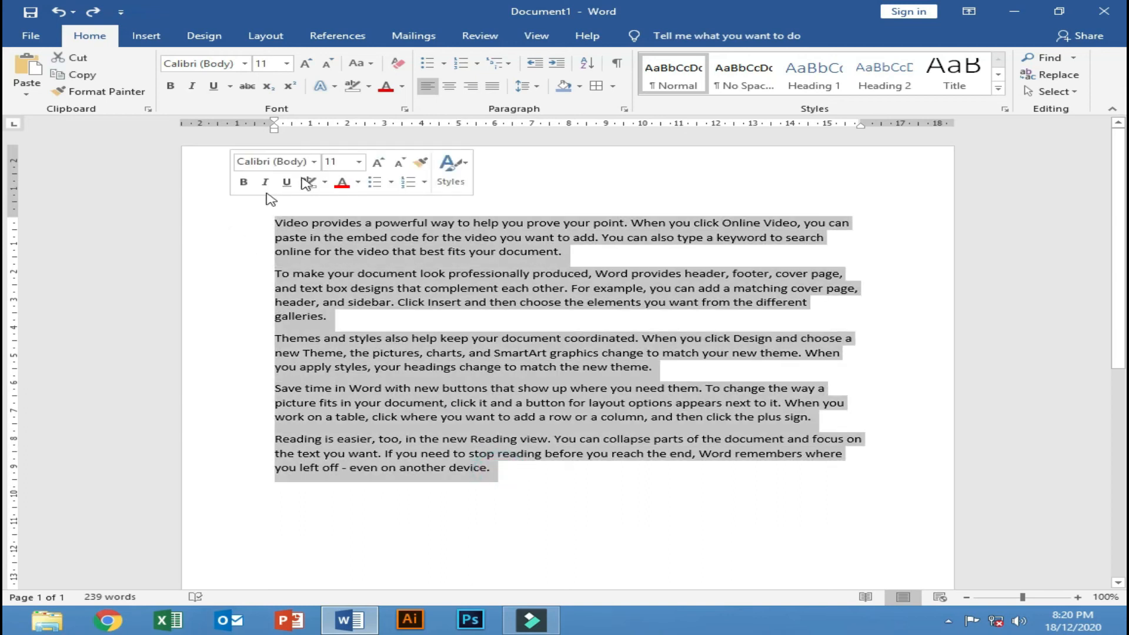
pyautogui.click(557, 65)
pyautogui.click(557, 65)
pyautogui.click(557, 65)
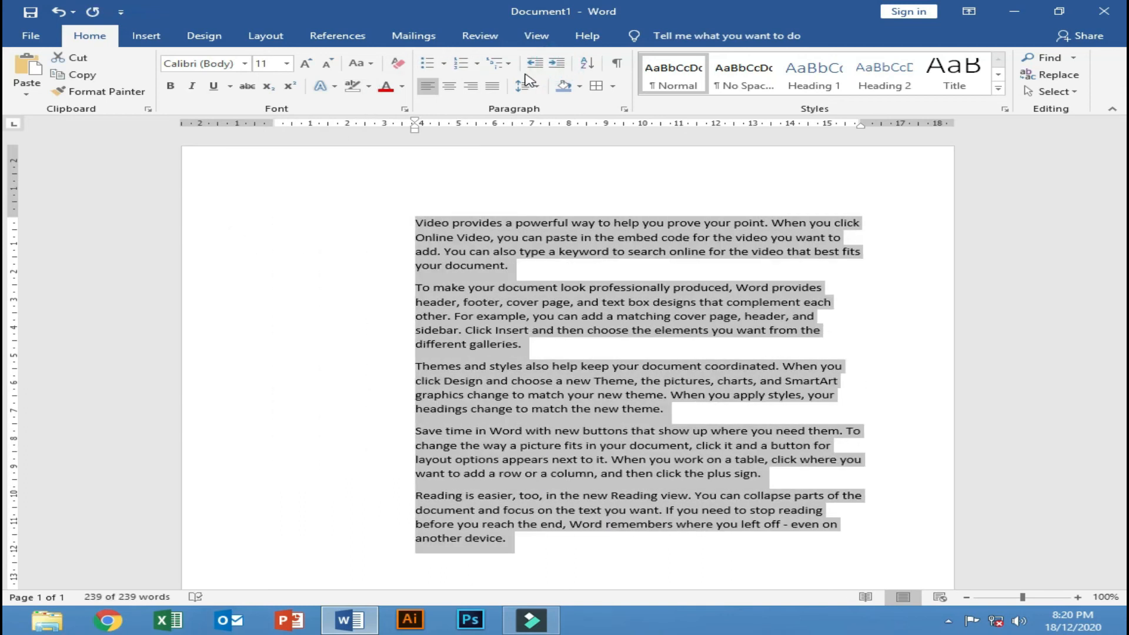
pyautogui.click(533, 70)
pyautogui.click(533, 69)
pyautogui.click(533, 69)
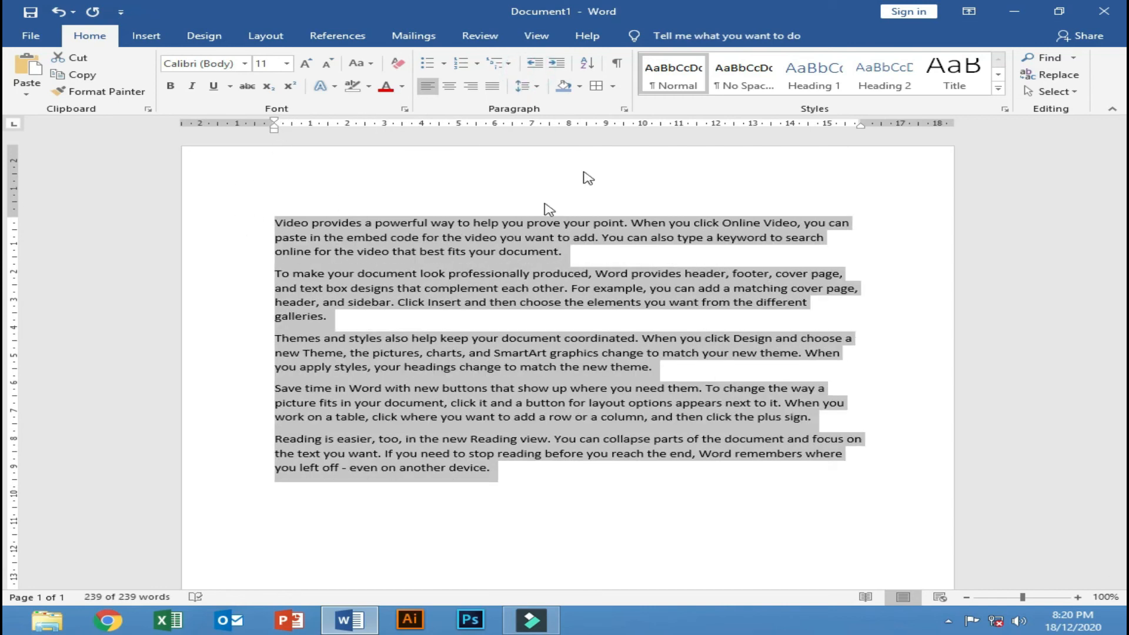
# Extend the first paragraph's indents about 2 cm into the left margin and to about 17.5 cm on the right, and undo both changes.
pyautogui.click(572, 257)
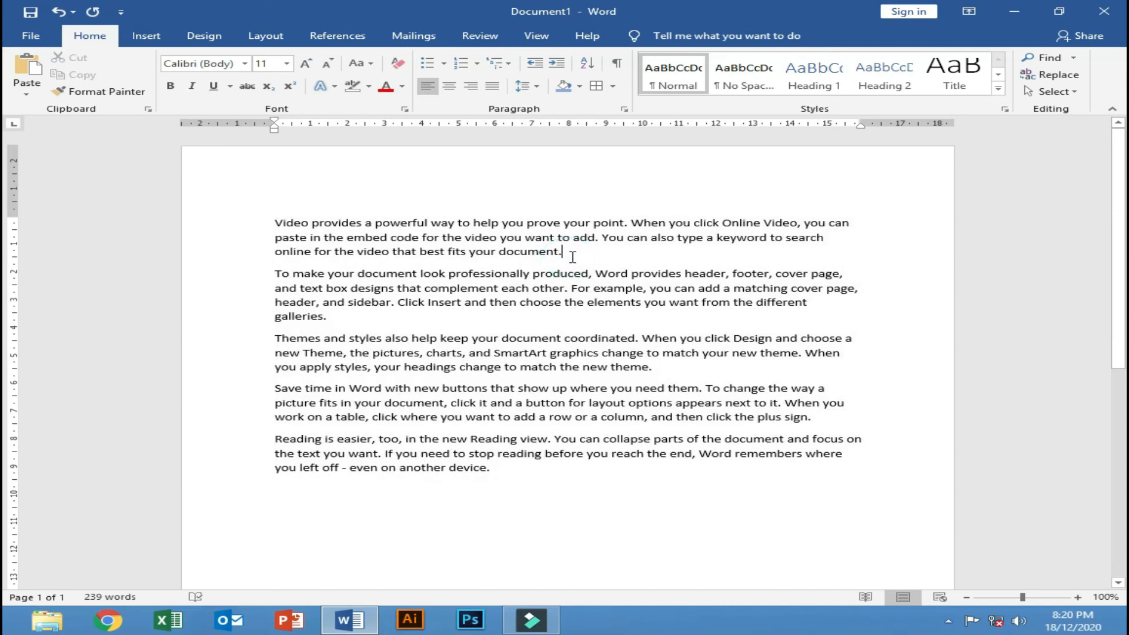
pyautogui.moveTo(572, 257); pyautogui.dragTo(226, 214)
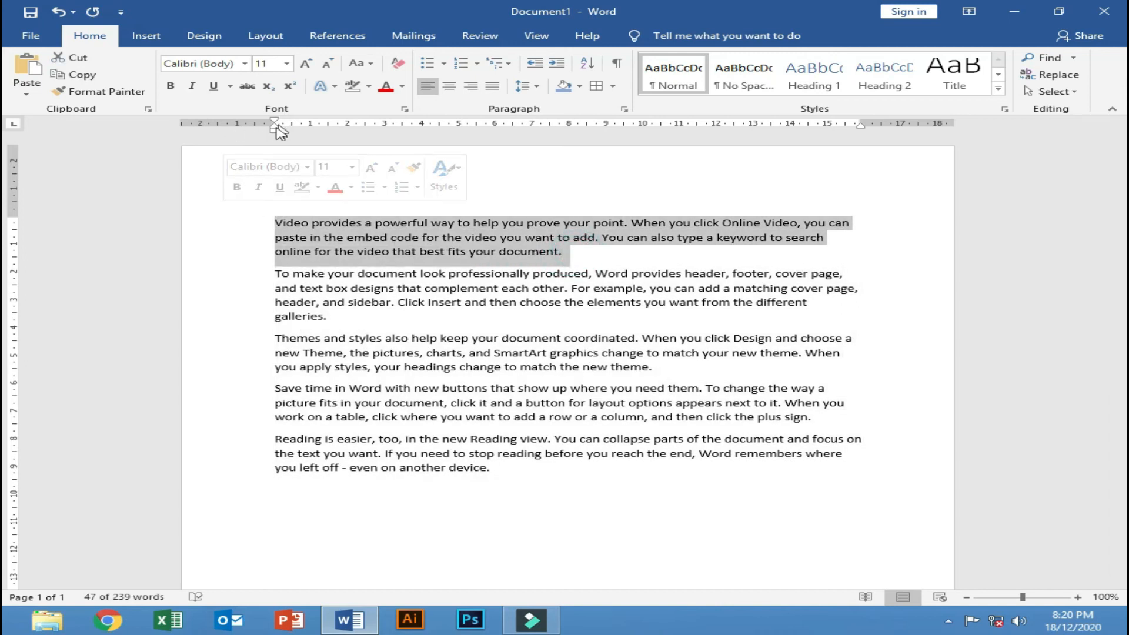
pyautogui.moveTo(273, 130); pyautogui.dragTo(198, 134)
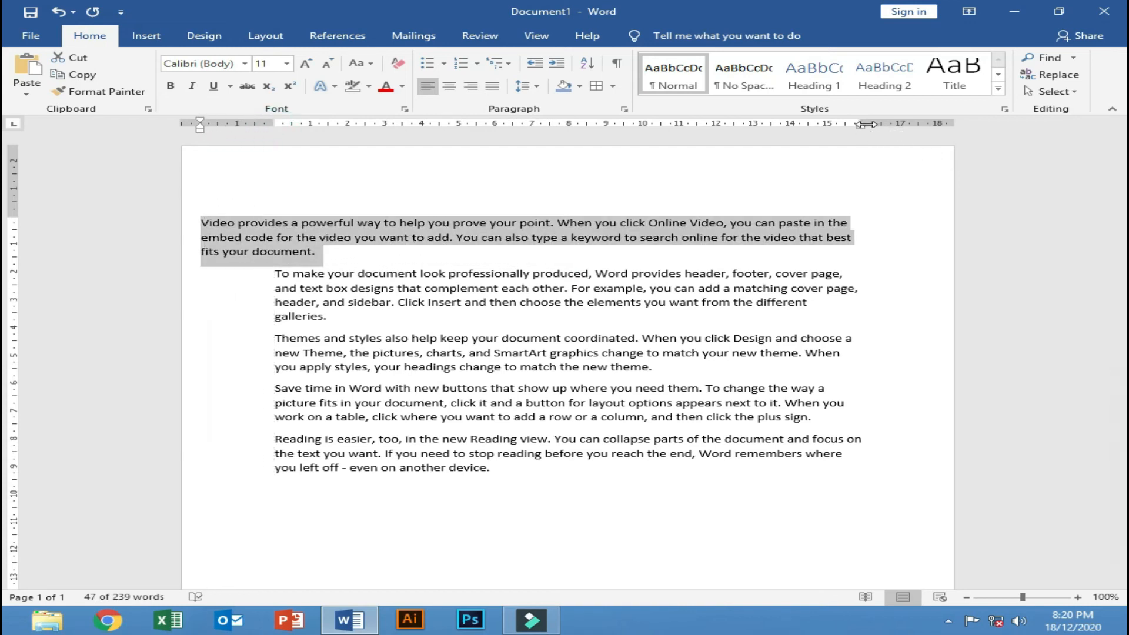
pyautogui.moveTo(863, 127); pyautogui.dragTo(920, 140)
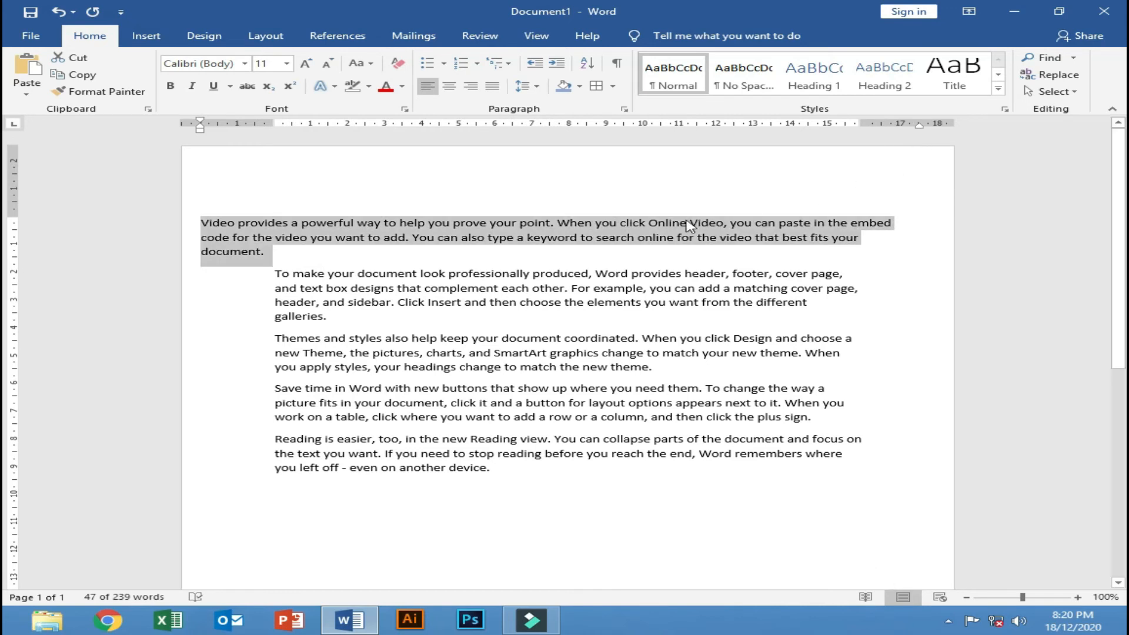
pyautogui.hotkey('ctrl', 'z')
pyautogui.hotkey('ctrl', 'z')
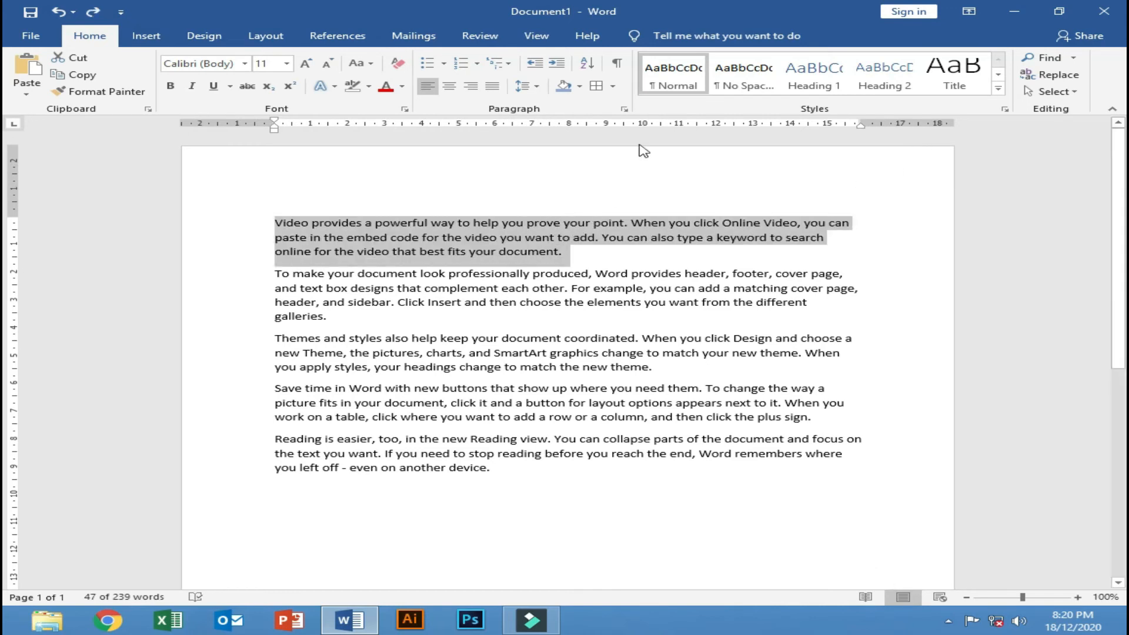
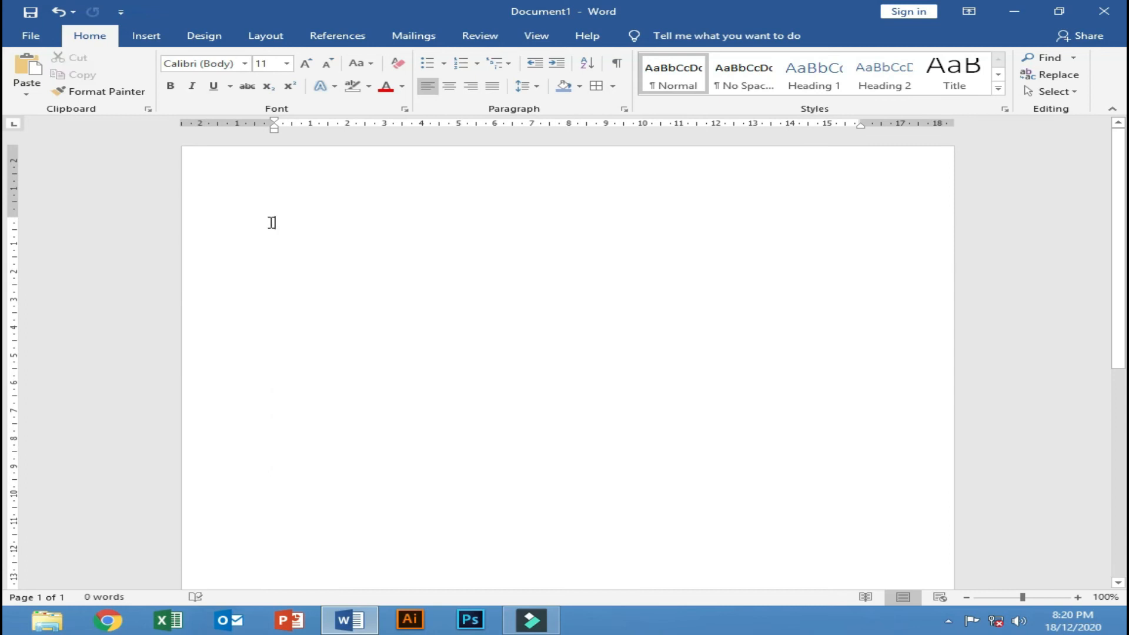
# Enter the letters A, C, D, B and E on separate lines in the empty document.
pyautogui.write('A')
pyautogui.press('Return')
pyautogui.write('C')
pyautogui.press('Return')
pyautogui.write('D')
pyautogui.press('Return')
pyautogui.write('B')
pyautogui.press('Return')
pyautogui.write('E')
pyautogui.press('Return')
# Sort all the letter lines by paragraphs as text in ascending order, with no header row.
pyautogui.moveTo(274, 222); pyautogui.dragTo(355, 330)
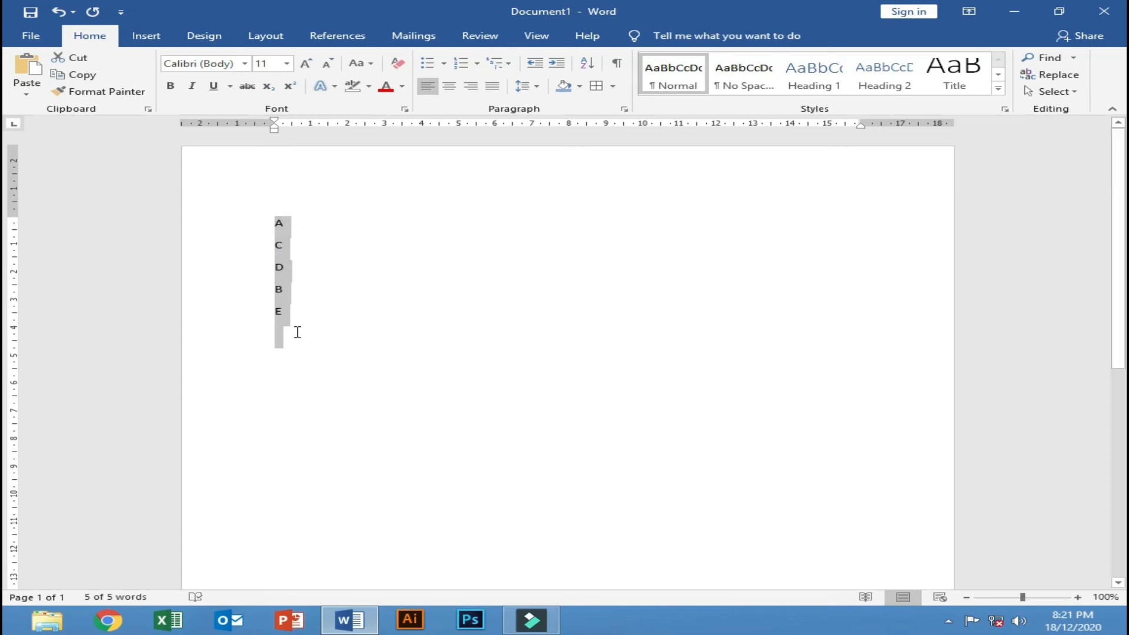
pyautogui.click(587, 63)
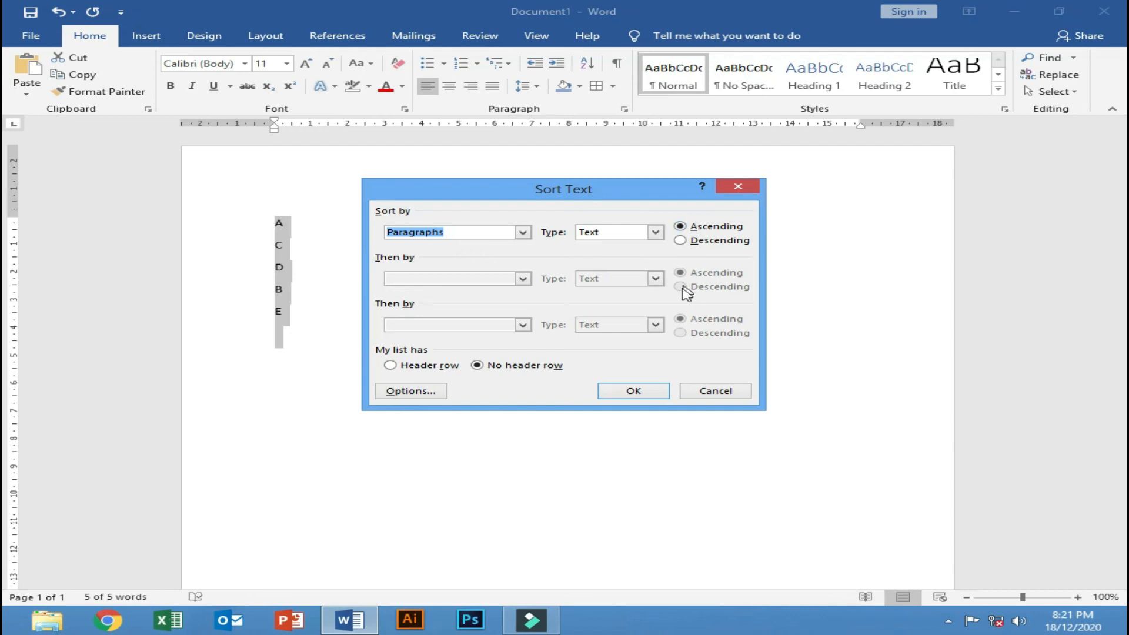
pyautogui.click(647, 391)
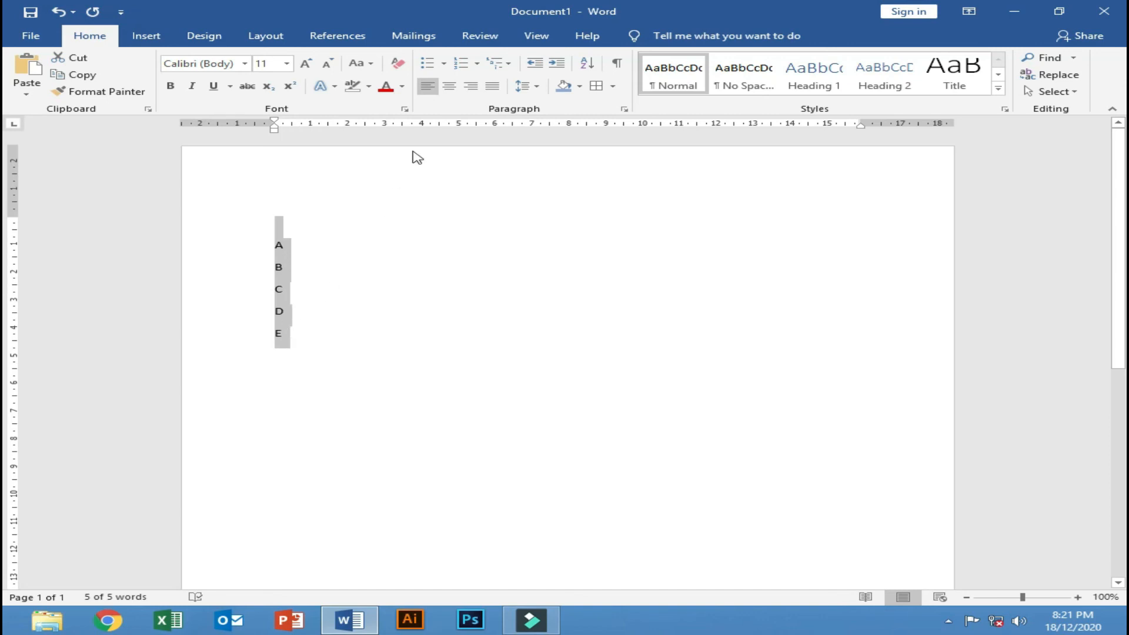
# Re-sort the selected letter lines in descending order.
pyautogui.click(594, 66)
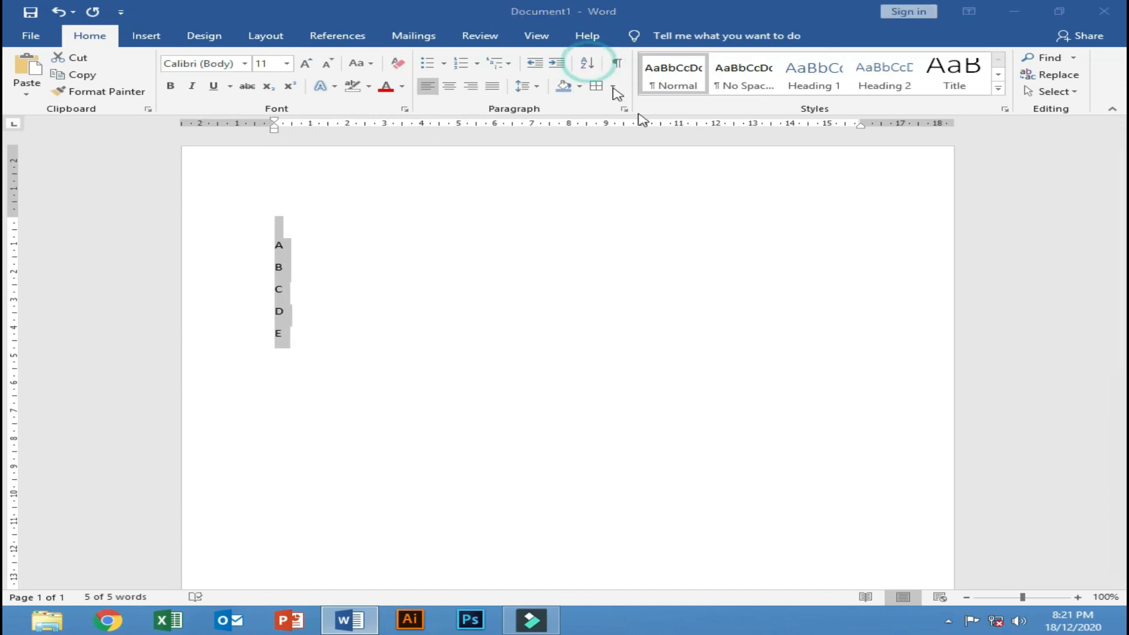
pyautogui.click(718, 240)
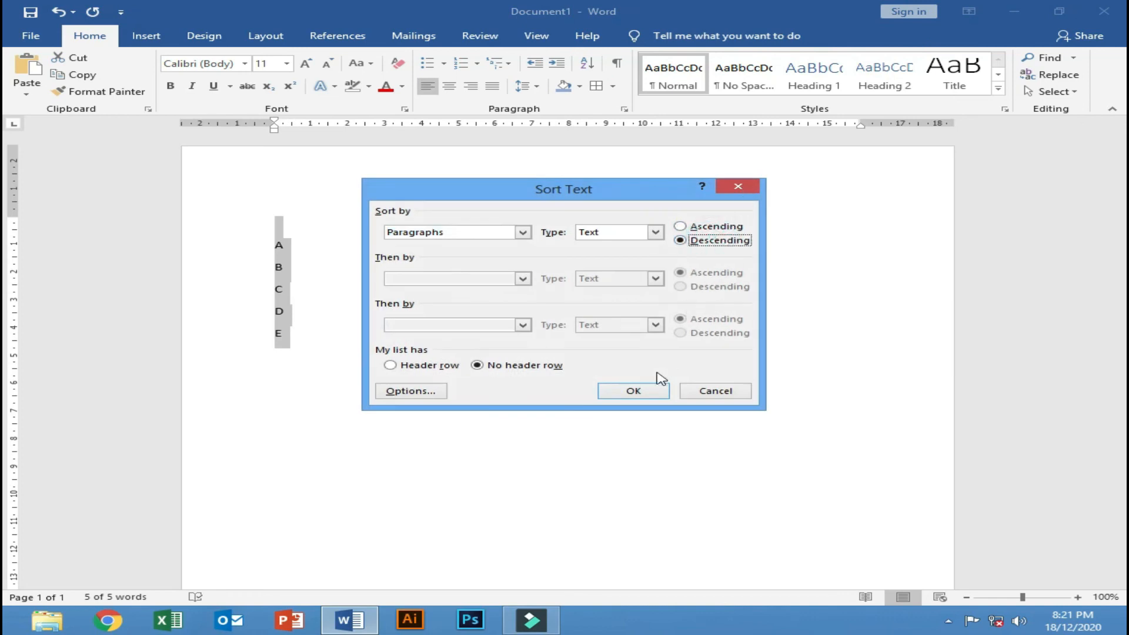
pyautogui.click(634, 391)
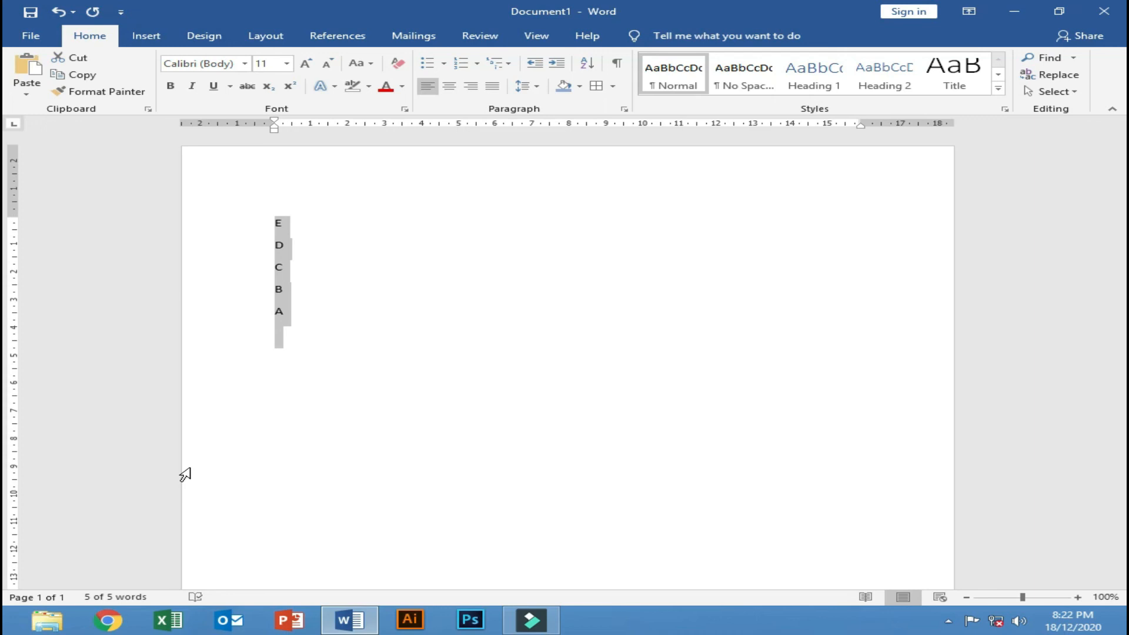
# Sort the selected letter lines back into ascending order.
pyautogui.click(601, 67)
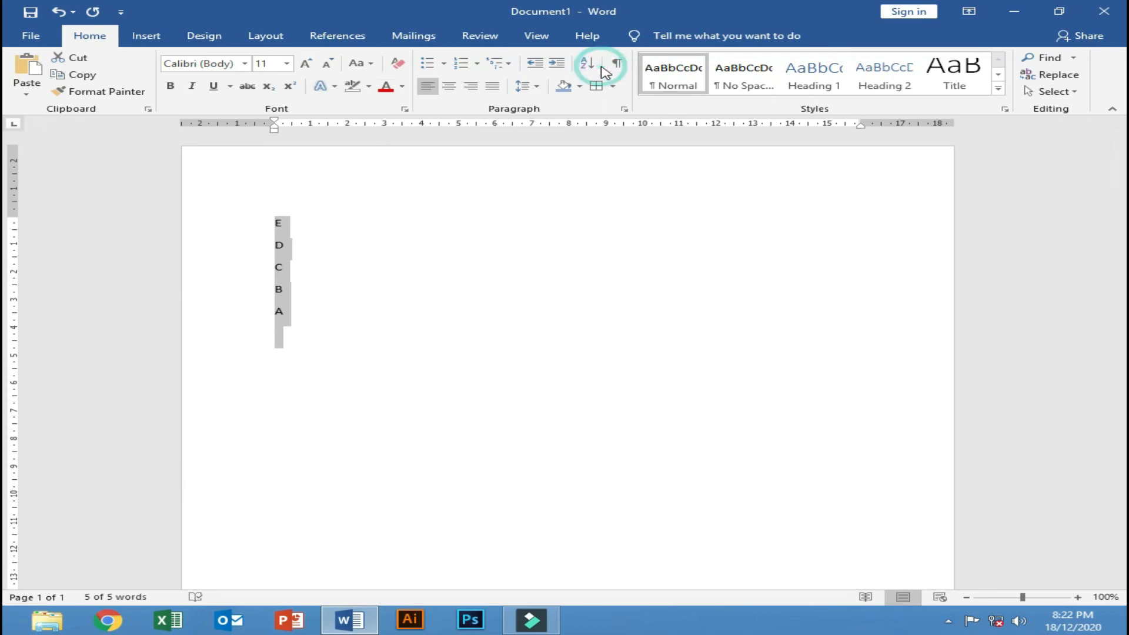
pyautogui.click(702, 230)
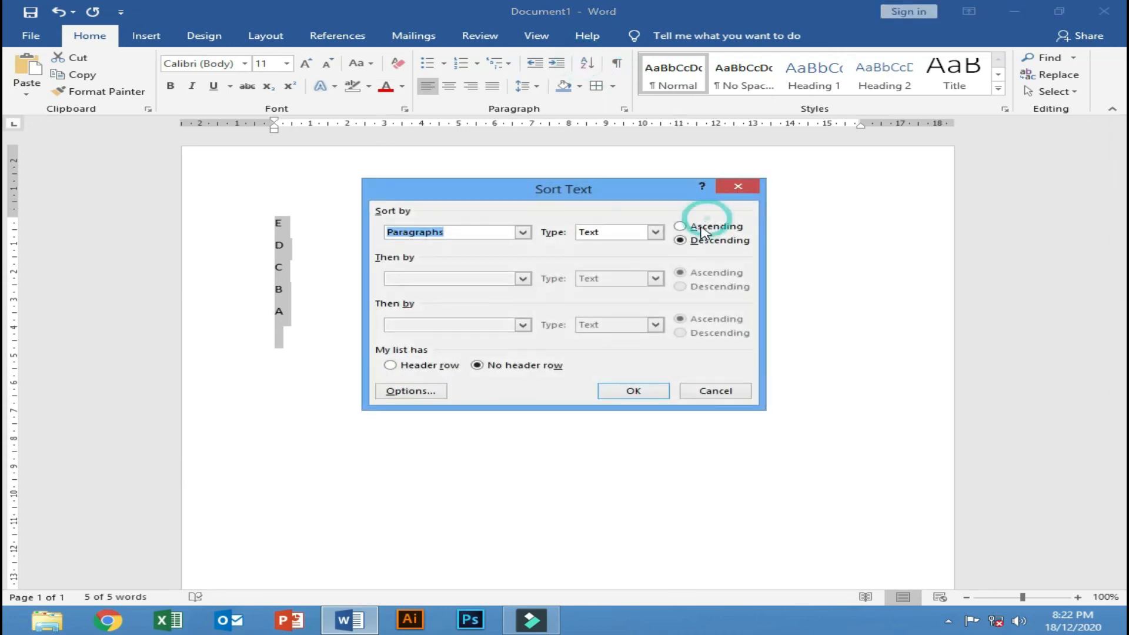
pyautogui.click(623, 390)
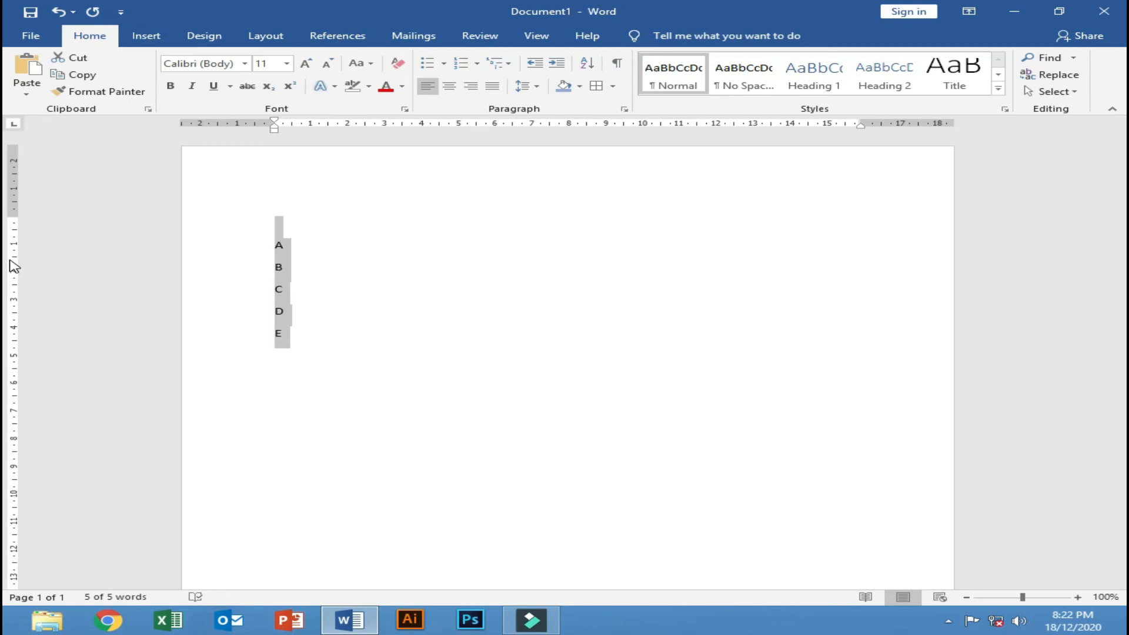
# Delete the letter list and generate sample paragraphs with the =rand() function.
pyautogui.press('Delete')
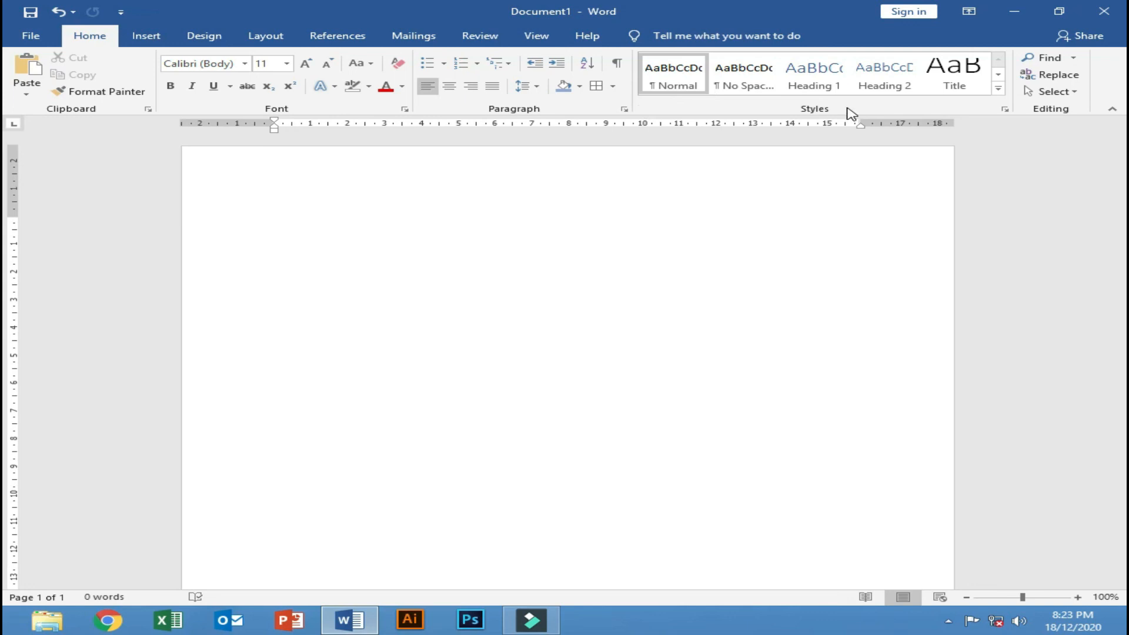
pyautogui.write('=rand()')
pyautogui.press('Return')
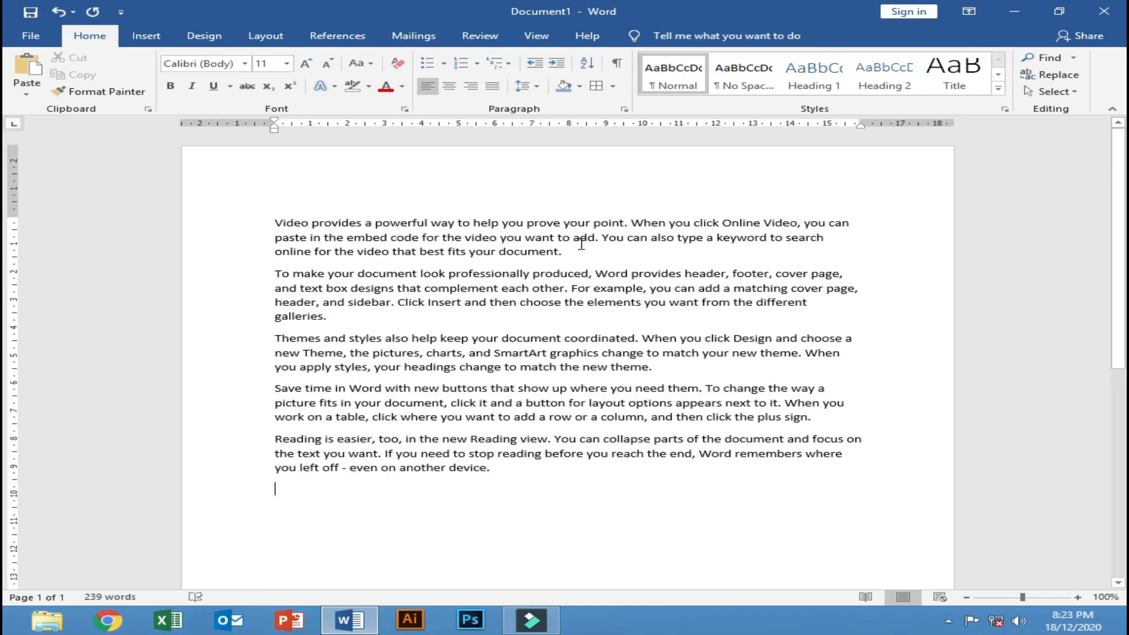
# Select the entire sample text and apply the Intense Quote style to it.
pyautogui.click(615, 262)
pyautogui.moveTo(562, 252); pyautogui.dragTo(274, 215)
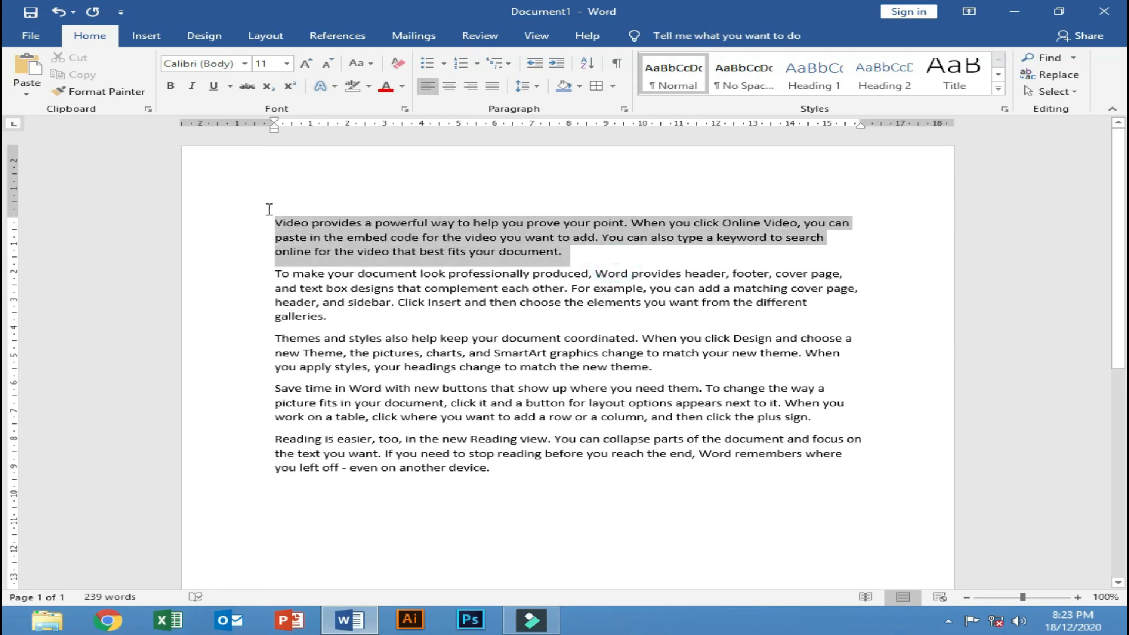
pyautogui.click(324, 223)
pyautogui.moveTo(517, 493); pyautogui.dragTo(243, 212)
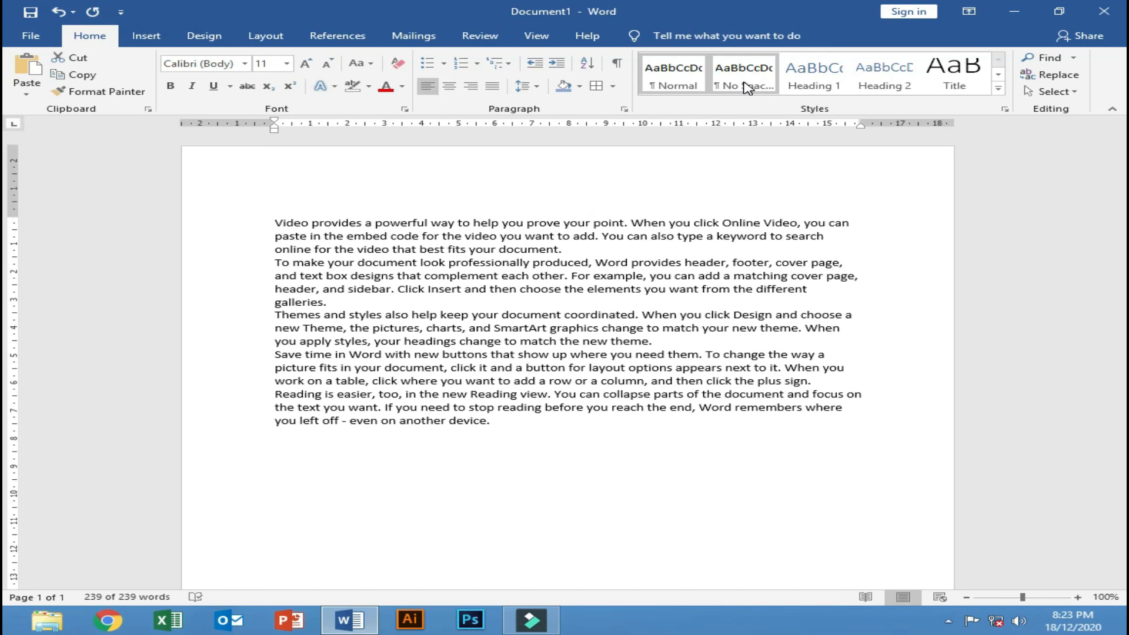
pyautogui.hotkey('ctrl', 'a')
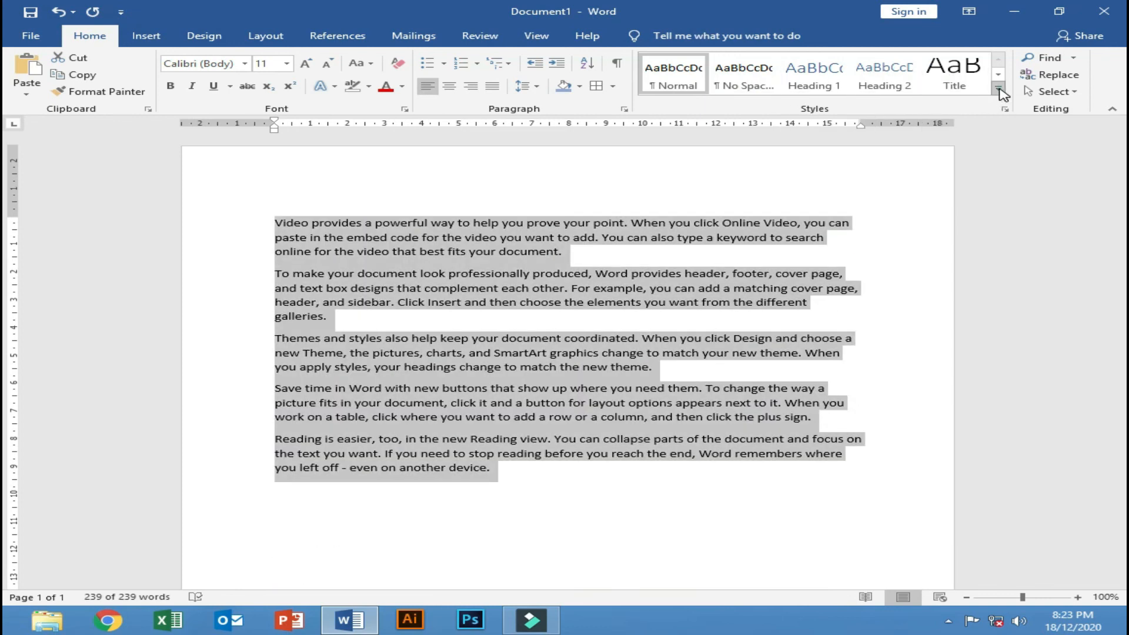
pyautogui.click(998, 88)
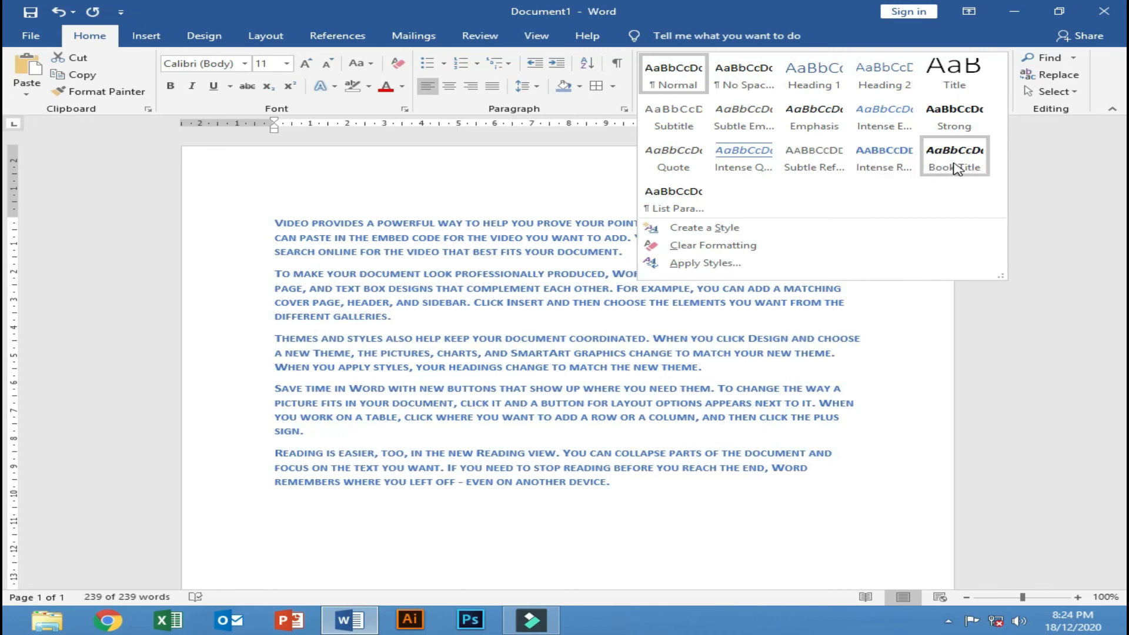
pyautogui.click(765, 165)
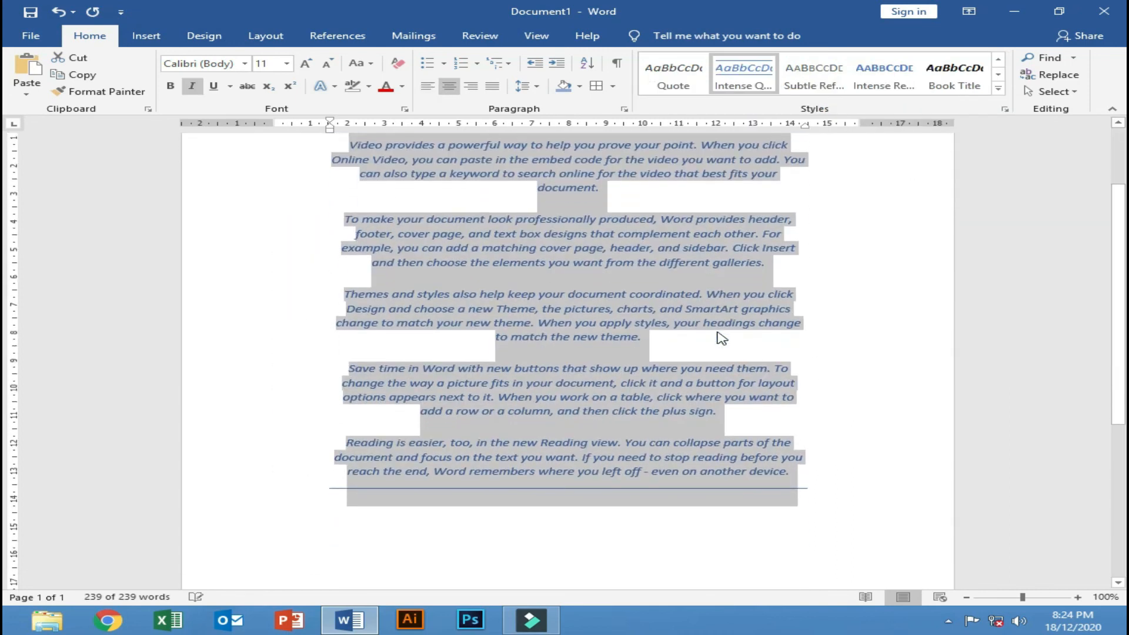
pyautogui.scroll(2, 746, 367)
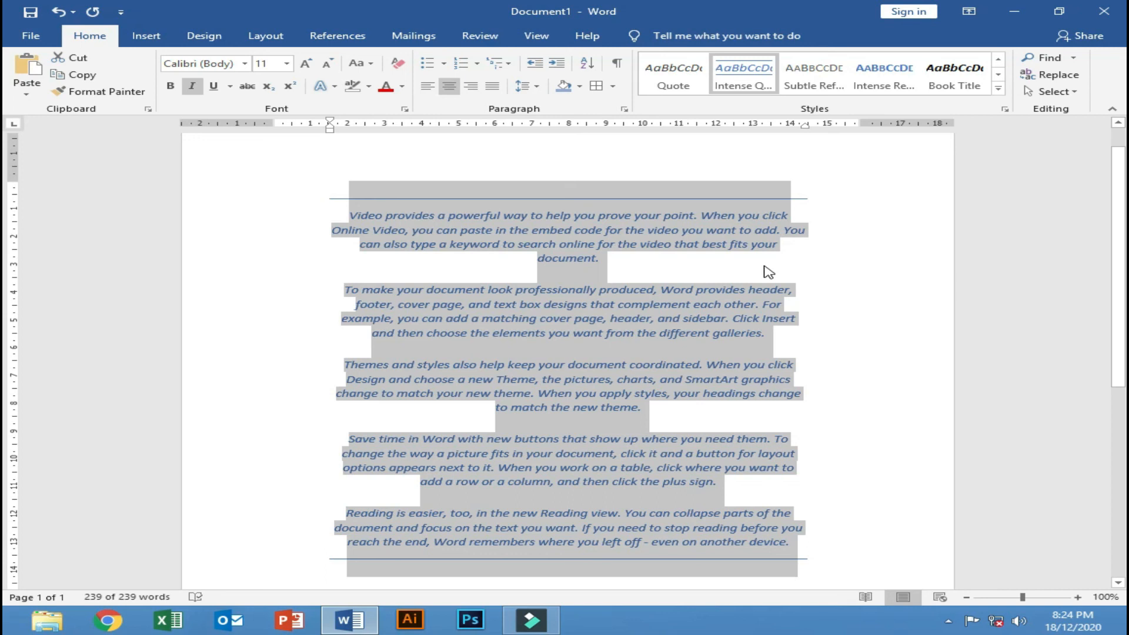
# Return all the sample paragraphs to the Normal style.
pyautogui.click(1000, 88)
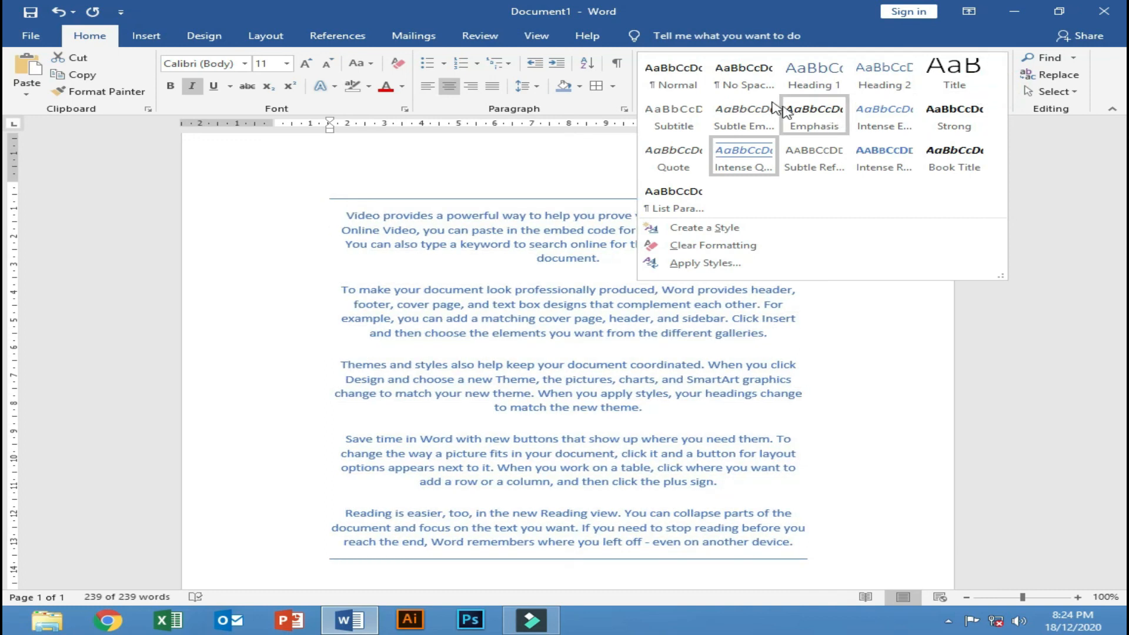
pyautogui.click(685, 71)
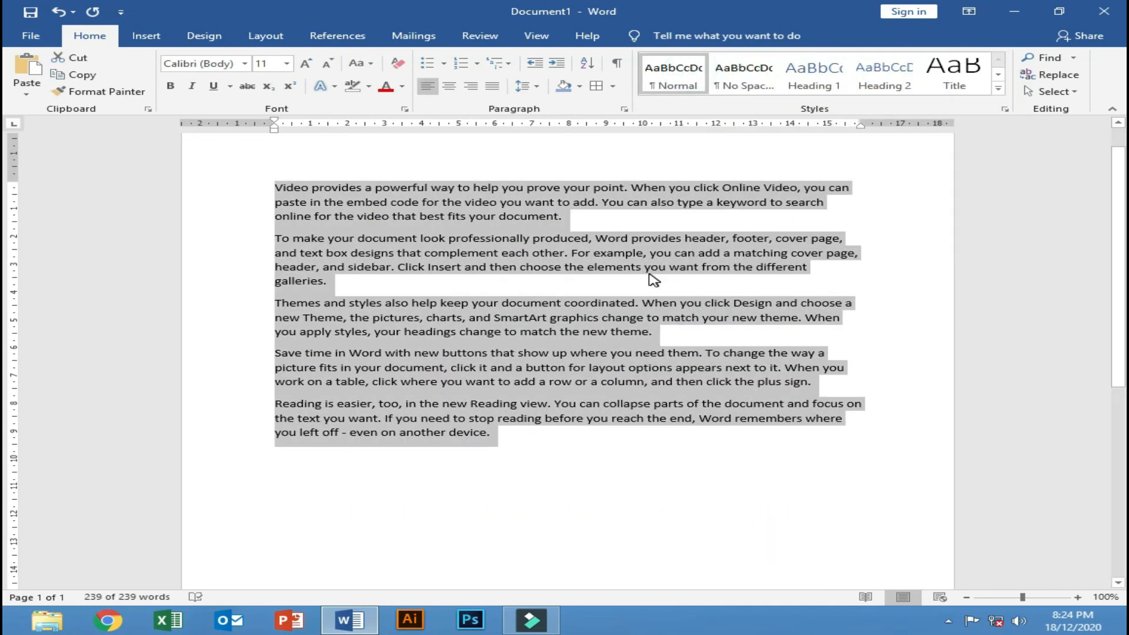
pyautogui.scroll(1, 651, 277)
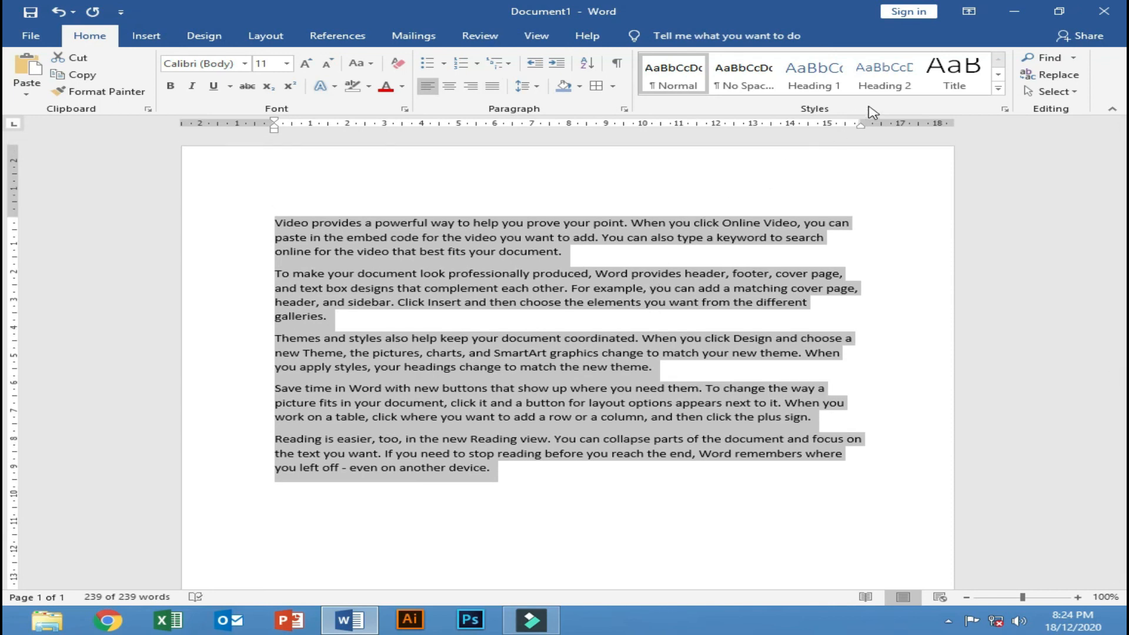